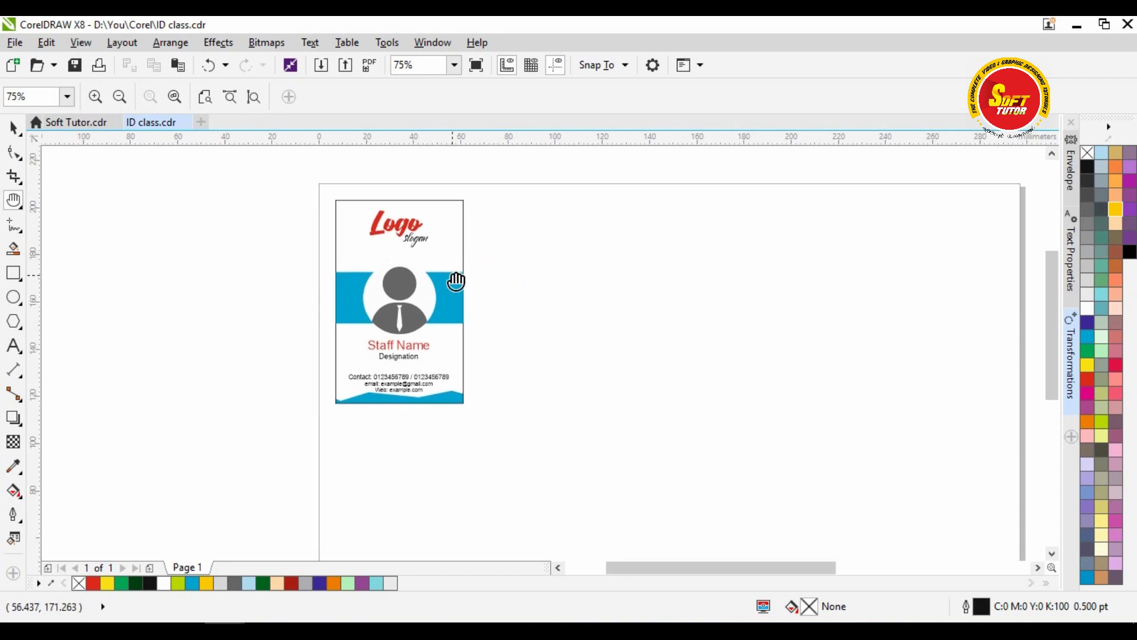
Step: Copy the ID card's background rectangle and place the copy directly below the front card
left_click_drag(428, 302, 447, 292)
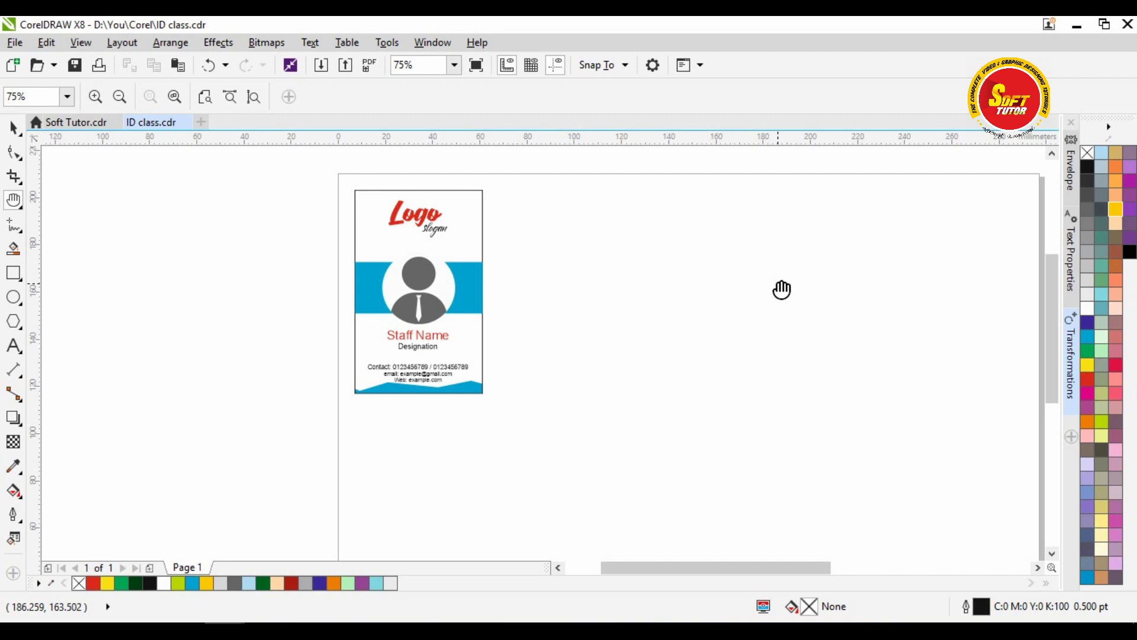
left_click_drag(574, 288, 478, 277)
scroll(511, 239, "down", 1)
scroll(471, 266, "up", 1)
key("space")
left_click(547, 244)
left_click(439, 212)
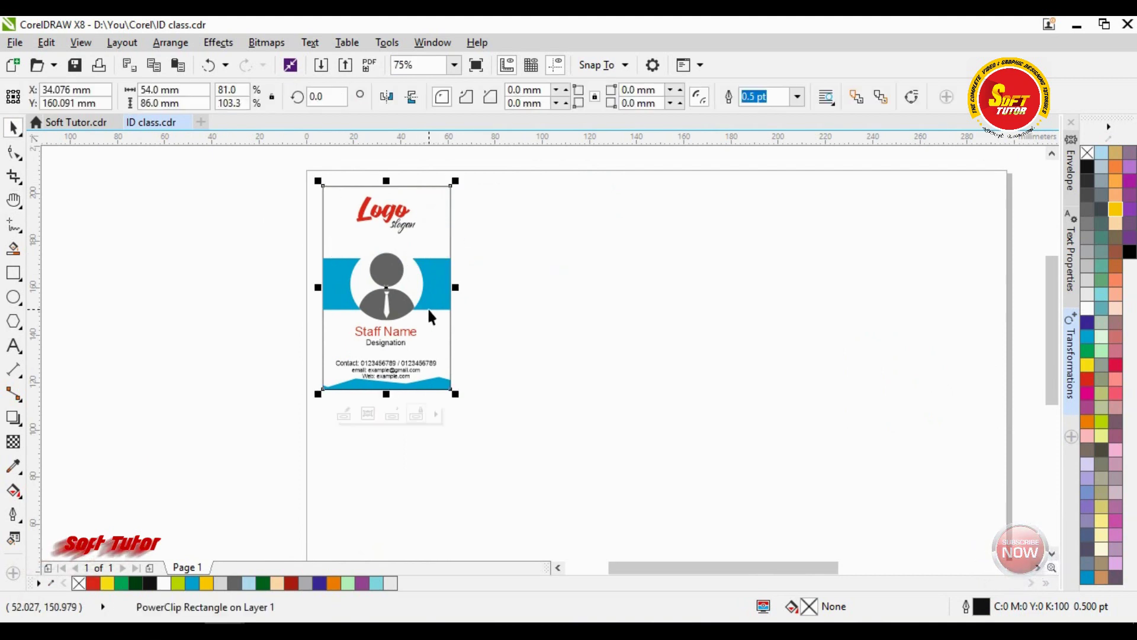
left_click_drag(457, 220, 452, 463)
Step: Align the copied background rectangle's horizontal centre with the front card above it
scroll(442, 269, "down", 2)
left_click(538, 272)
scroll(401, 373, "up", 2)
left_click_drag(412, 373, 407, 379)
left_click(483, 235, "shift")
key("c")
left_click(615, 276)
left_click(435, 359)
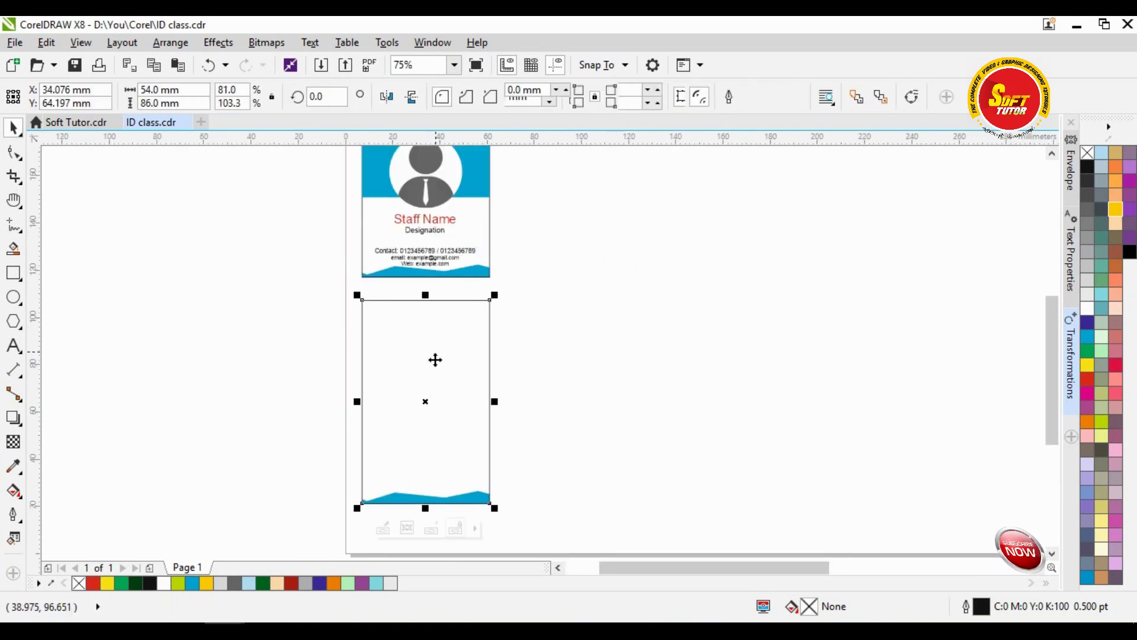
left_click(586, 358)
Step: Create a paragraph text frame about 42 mm wide and 60 mm high inside the blank back card
key("F8")
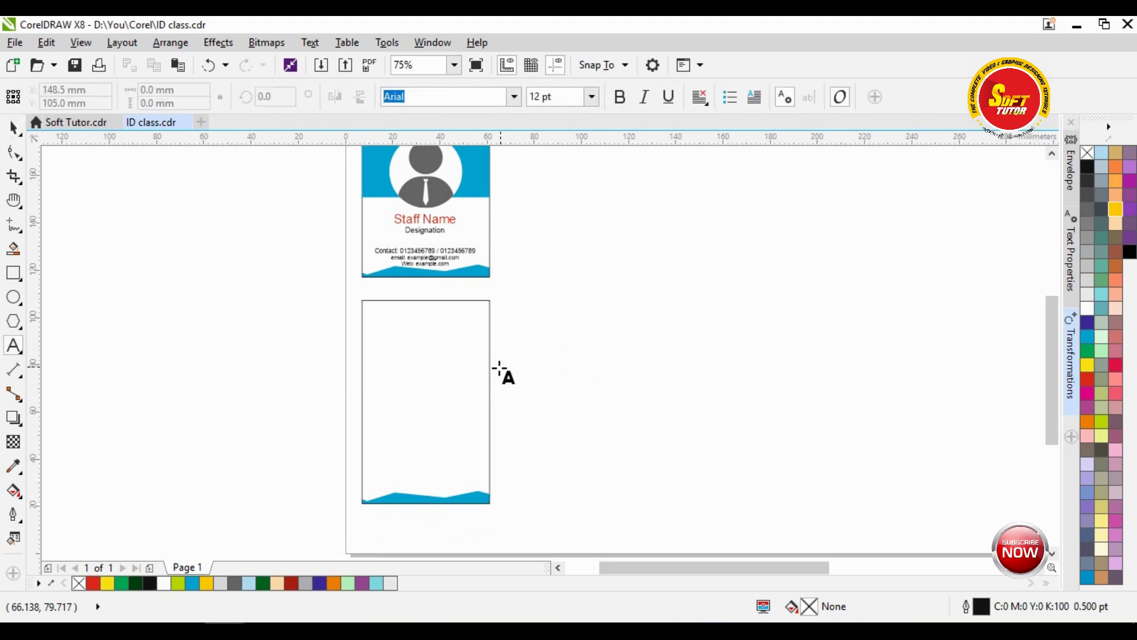
left_click_drag(374, 322, 473, 463)
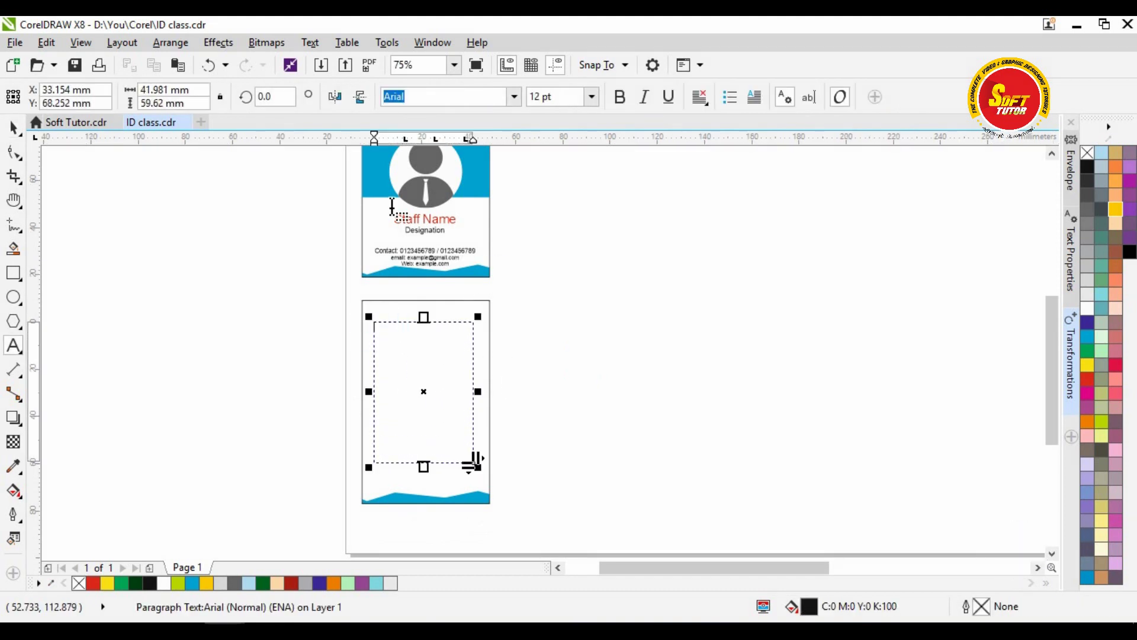
scroll(440, 220, "up", 1)
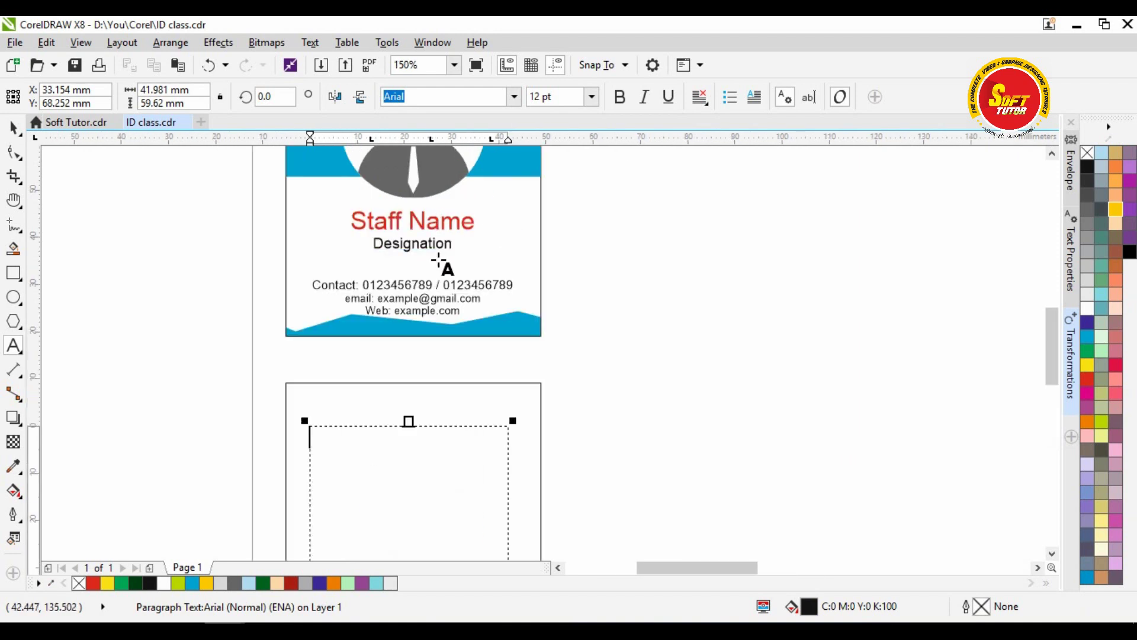
scroll(390, 278, "down", 1)
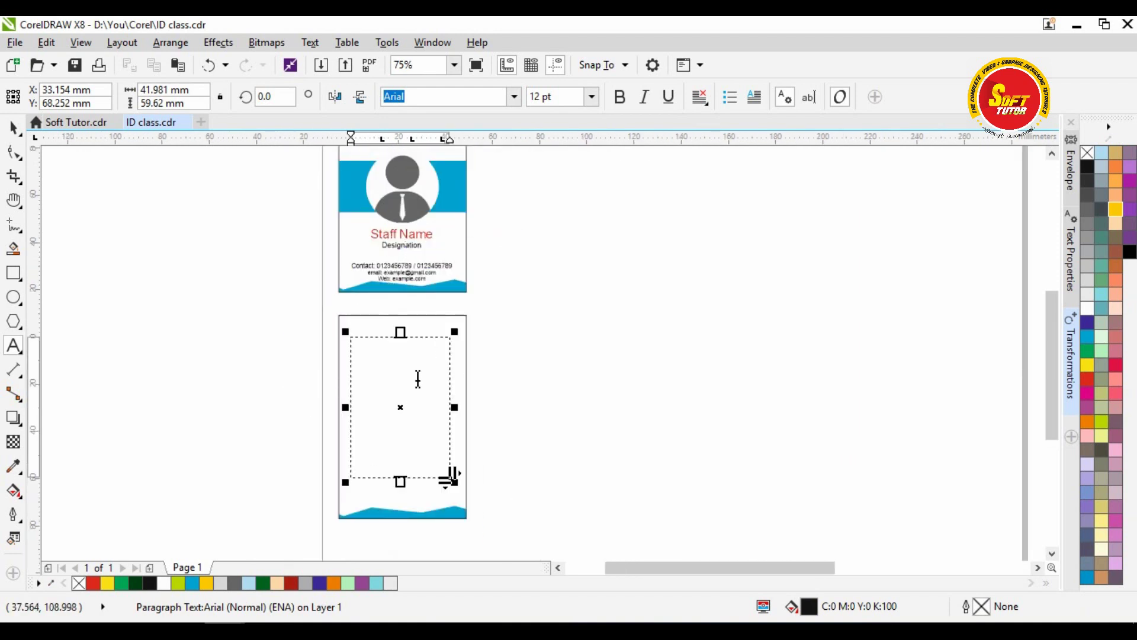
scroll(400, 382, "up", 2)
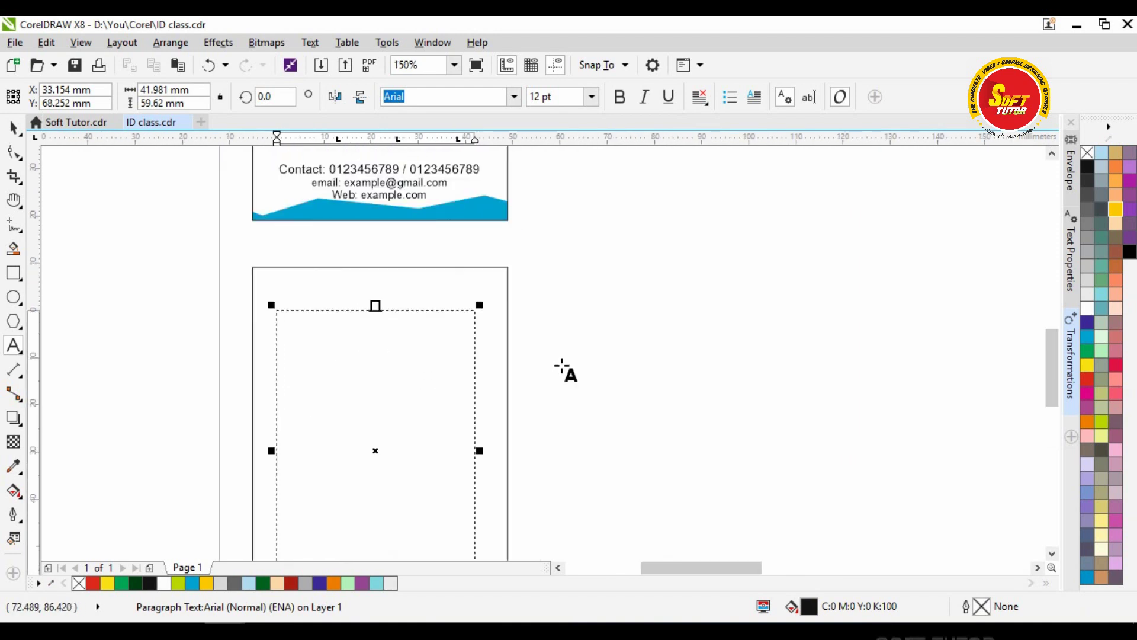
Step: Enter "Address" and a tabbed colon in the text frame, then shift the colon's tab stop to about 19 mm
type("a")
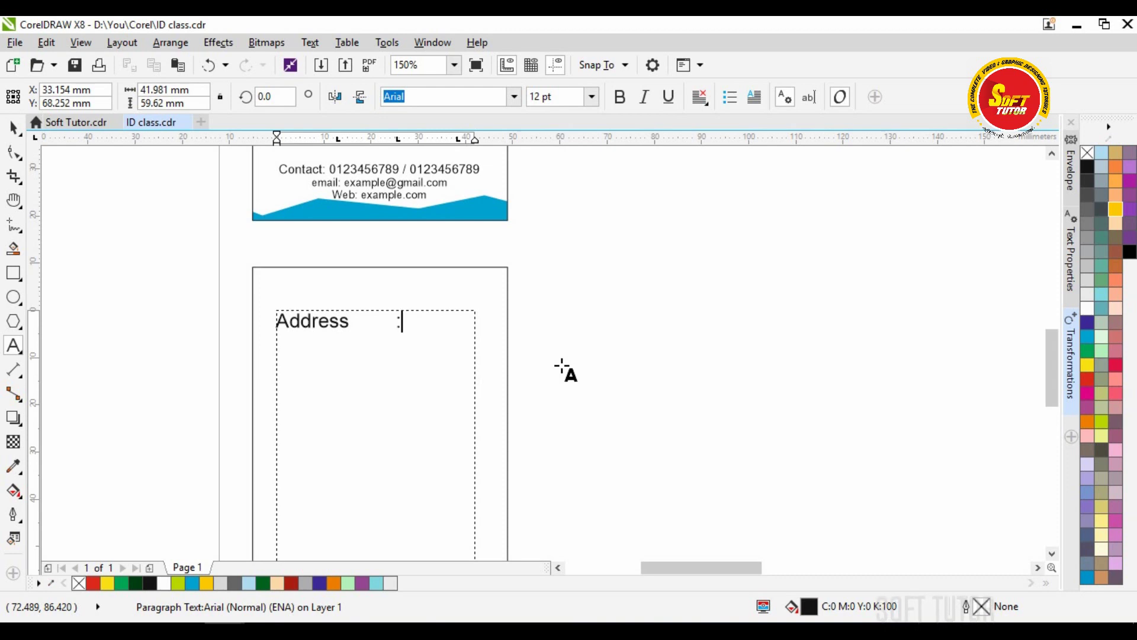
key("ctrl+a")
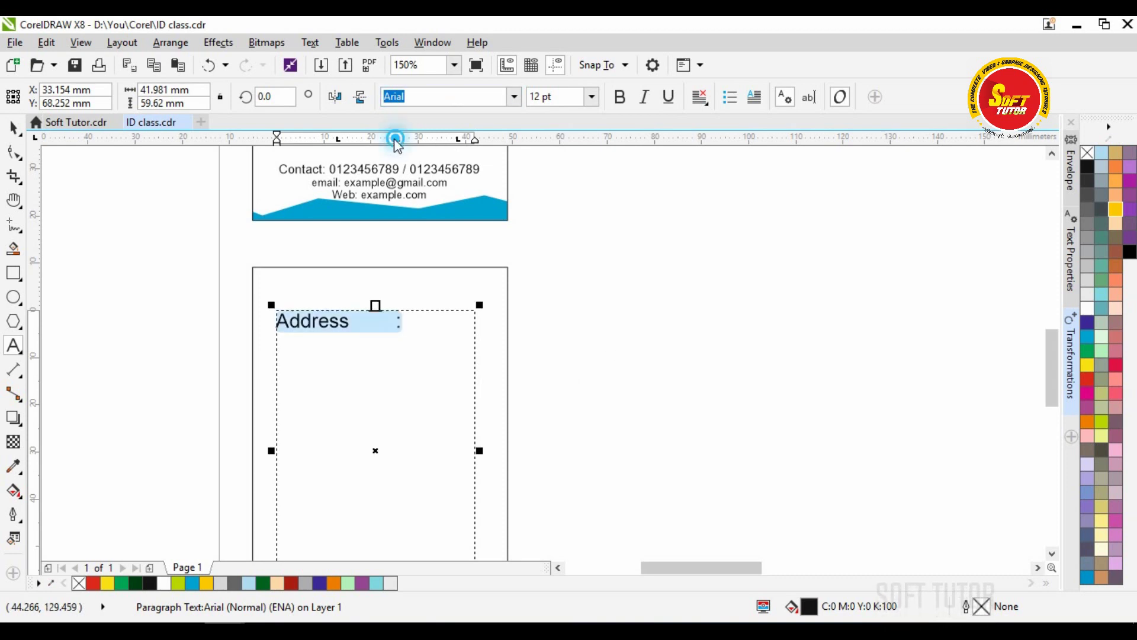
left_click_drag(396, 139, 372, 139)
key("ctrl+a")
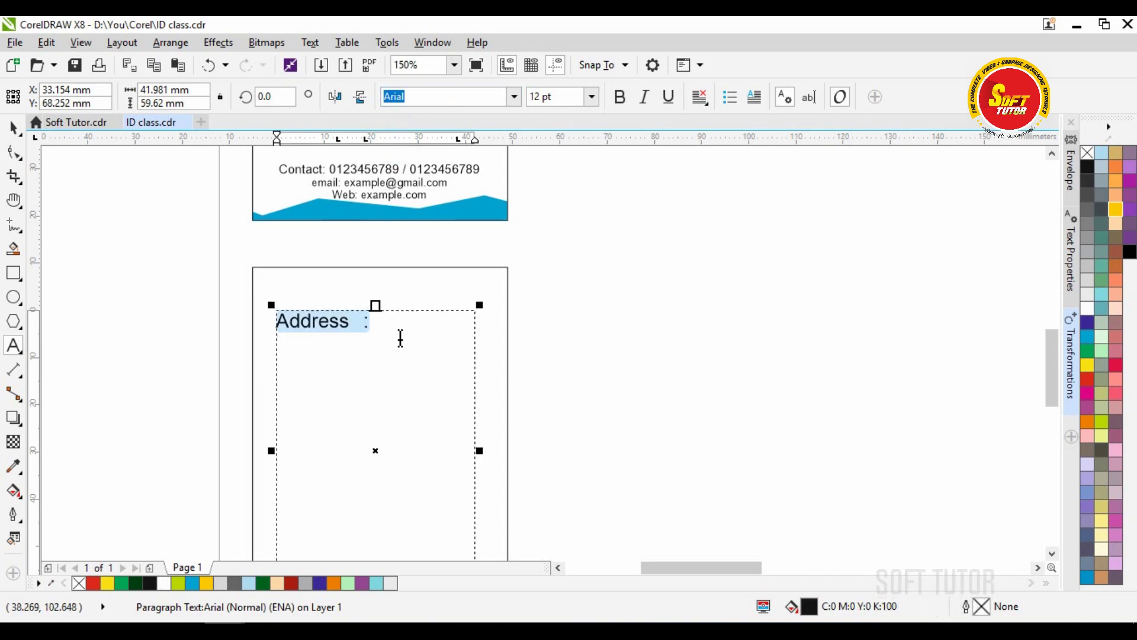
Step: Set the font size of the Address line to 10 pt
left_click(400, 335)
left_click_drag(412, 335, 254, 296)
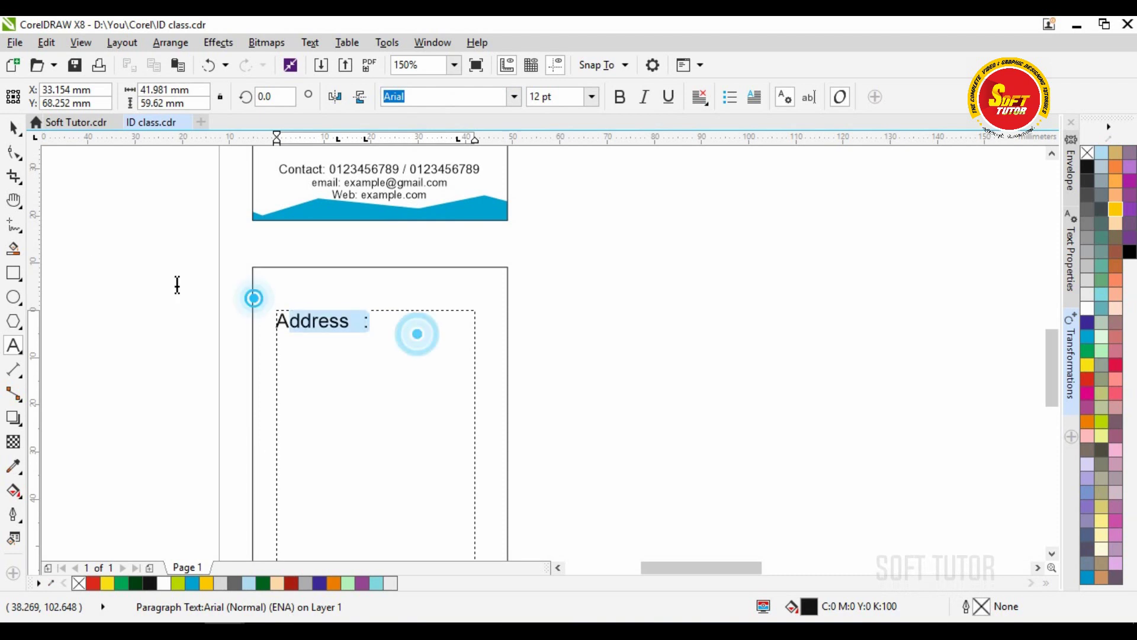
left_click(558, 96)
type("10")
key("Return")
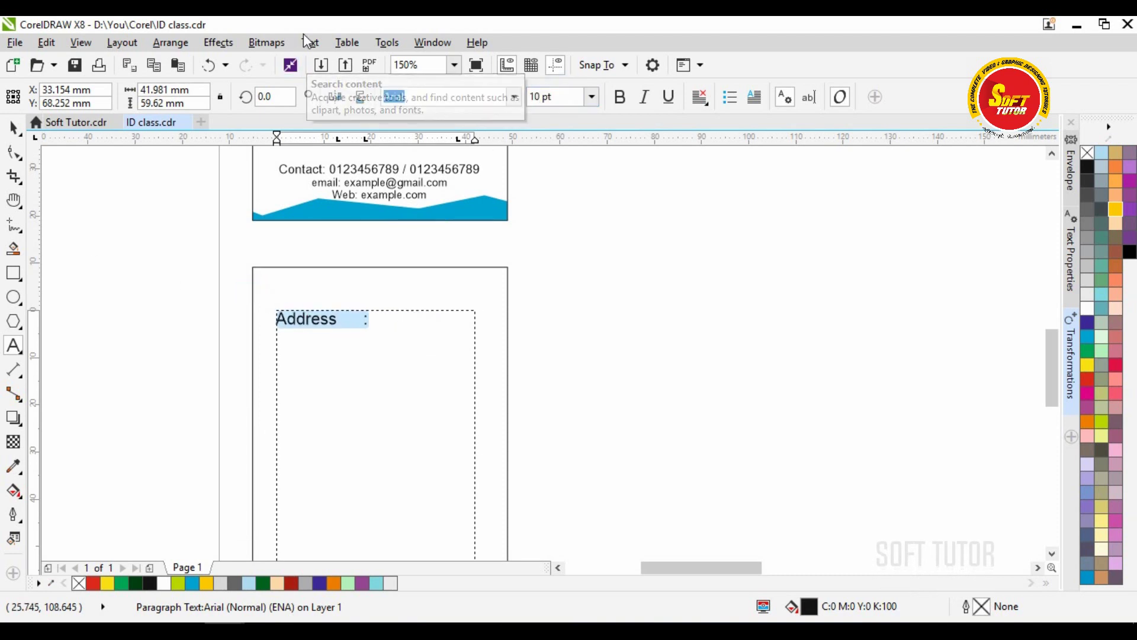
Step: Insert a tab after the colon and add a tab stop at about 23 mm on the Address line
left_click(398, 320)
key("Tab")
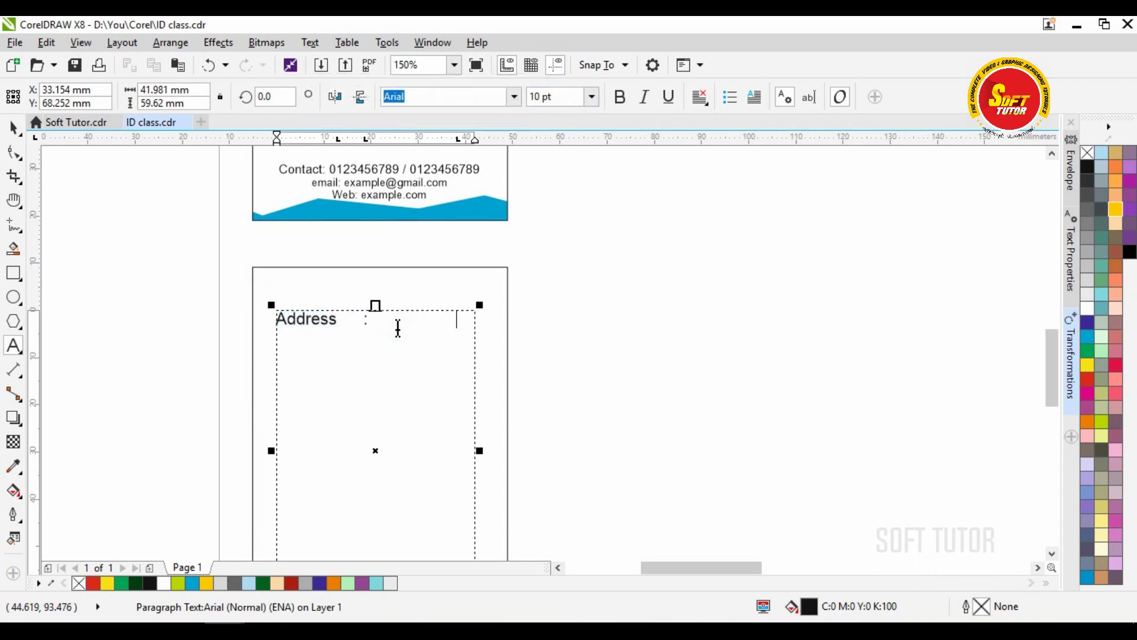
key("ctrl+a")
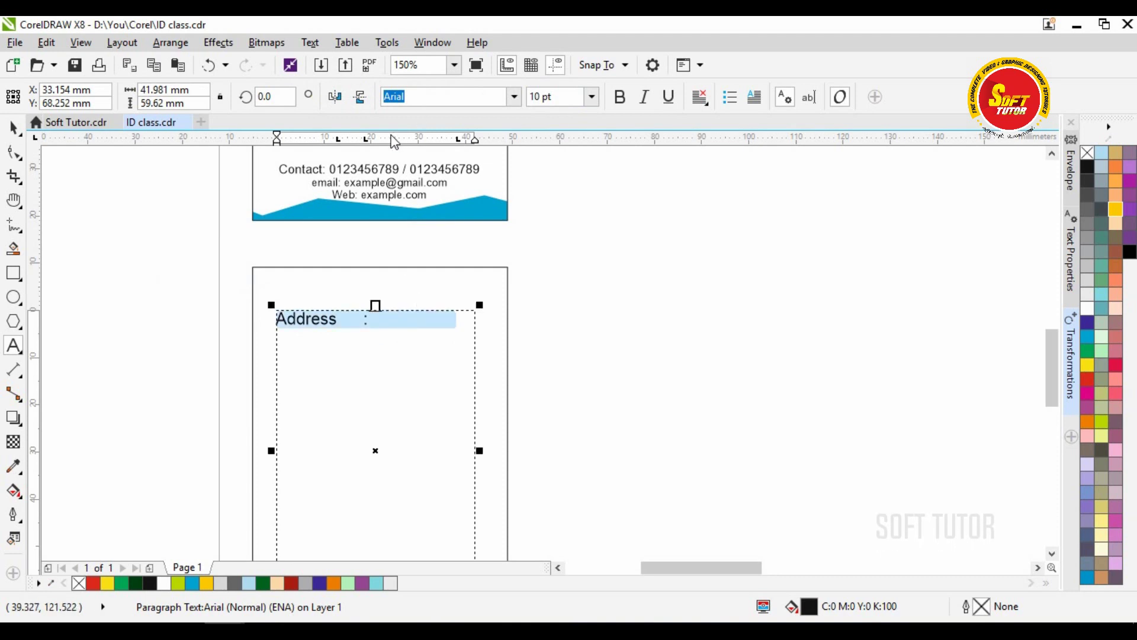
left_click(383, 137)
left_click(396, 322)
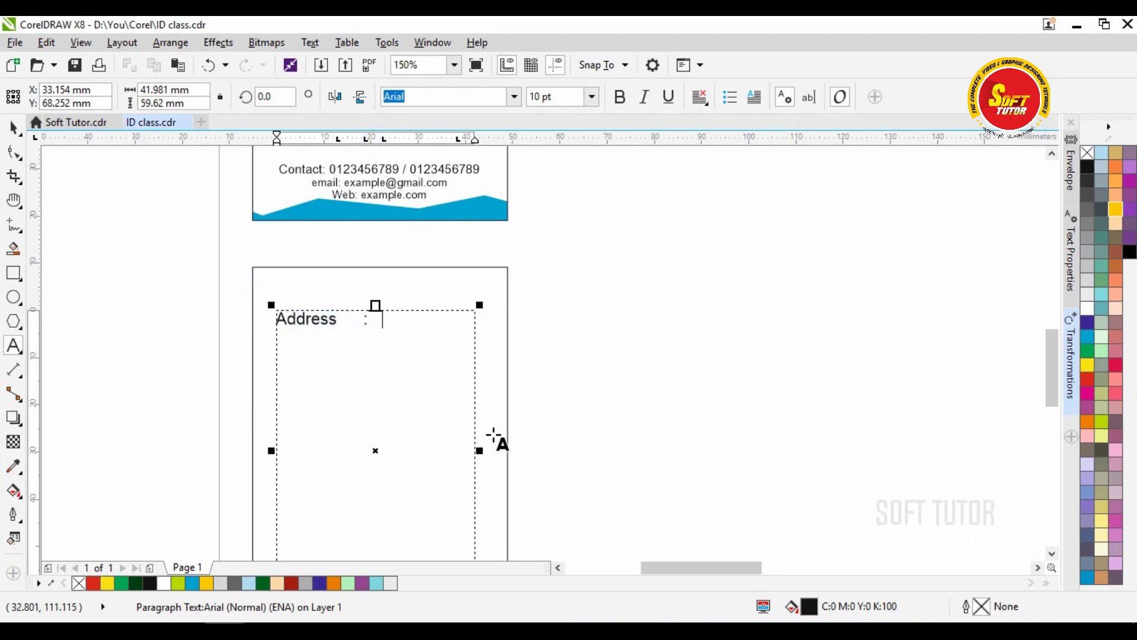
Step: Fill in the Address entry with two placeholder lines of x characters and a third line of dots
type("xxxxxxxxxxx")
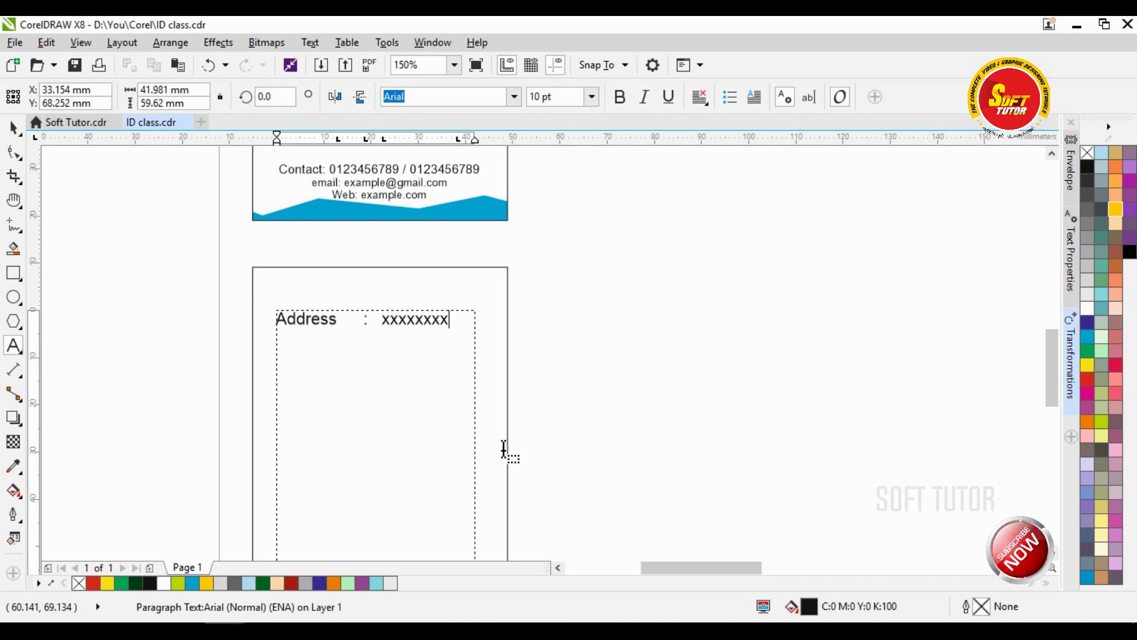
key("Return")
key("Tab")
key("Tab")
type("xxxxxxxxxx")
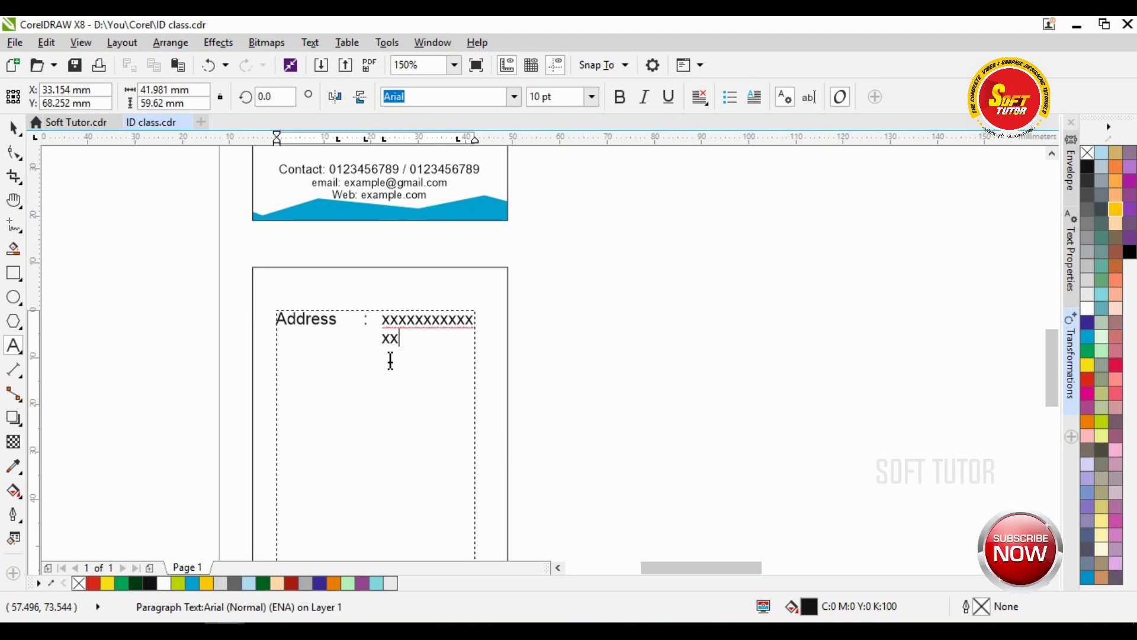
type("x")
key("Return")
key("Tab")
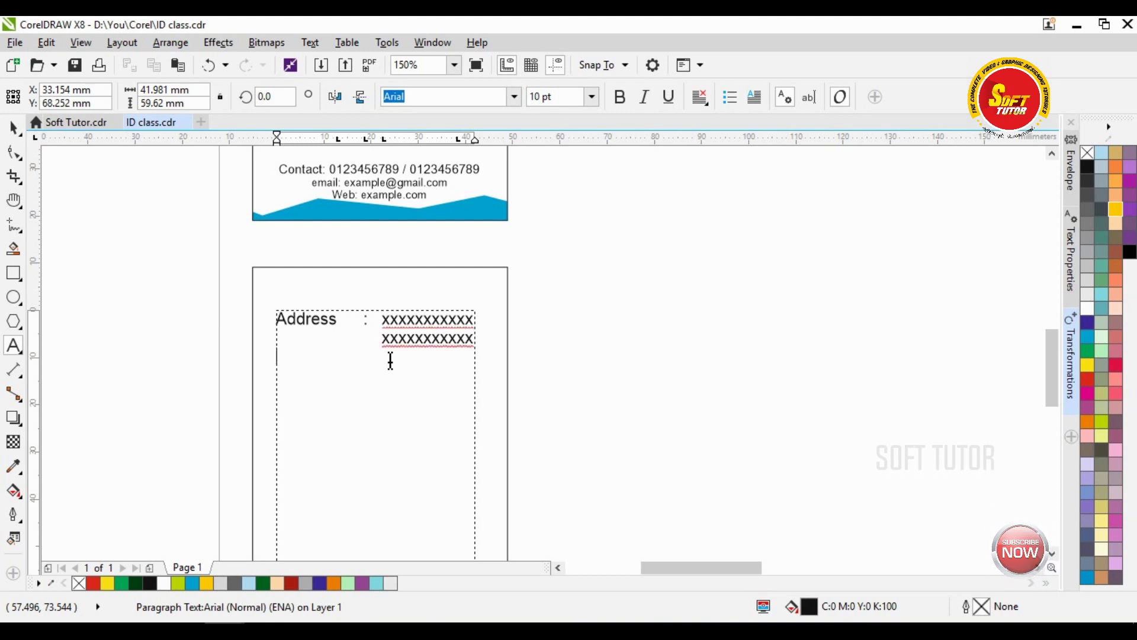
type("............... ")
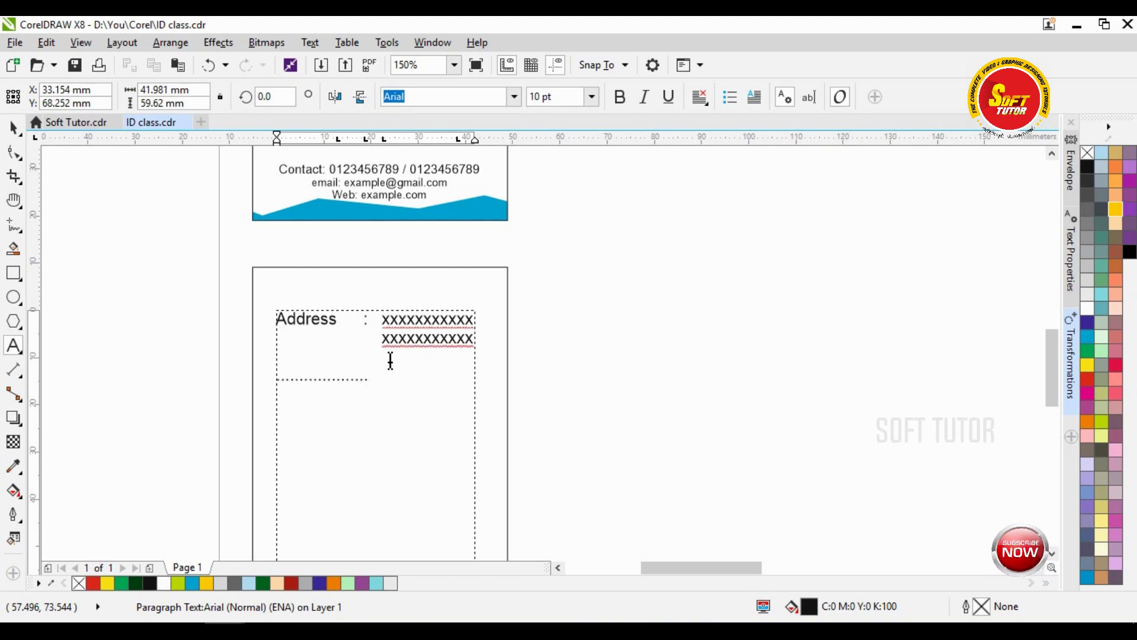
type("D.O.B : 01/01/2000")
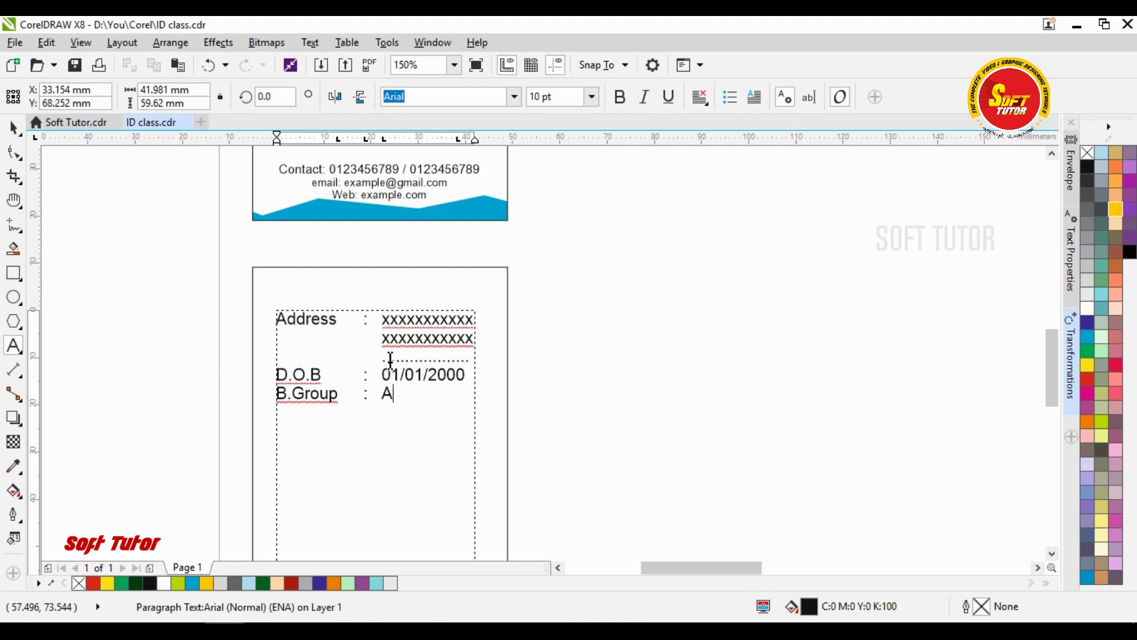
Step: Add a "D.O.B" line with a sample date of birth and a "B.Group" line with A+, aligned to the tab stops
type("+")
key("Escape")
Step: Shorten the details text frame's height to about 34 mm
left_click(406, 413)
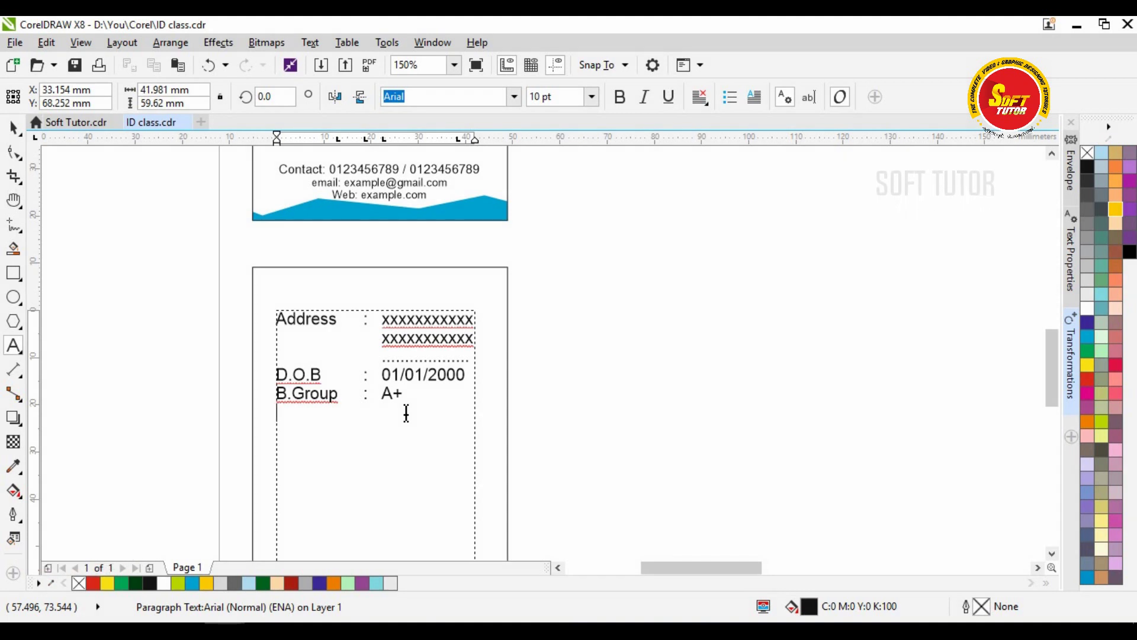
scroll(1047, 340, "down", 3)
left_click_drag(375, 486, 375, 365)
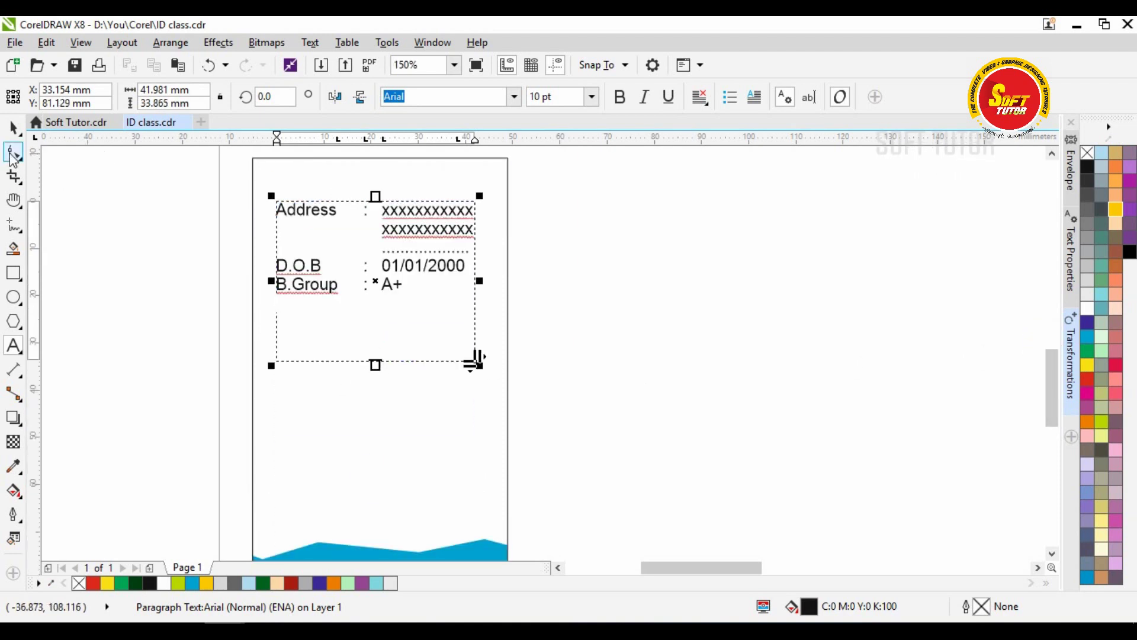
Step: Increase the line spacing of the details text with the Shape tool and keep its frame about 34 mm high
left_click(13, 153)
left_click_drag(270, 367, 269, 407)
left_click(14, 127)
left_click(286, 389)
left_click(375, 385)
left_click(375, 401)
left_click_drag(376, 401, 377, 361)
left_click(650, 348)
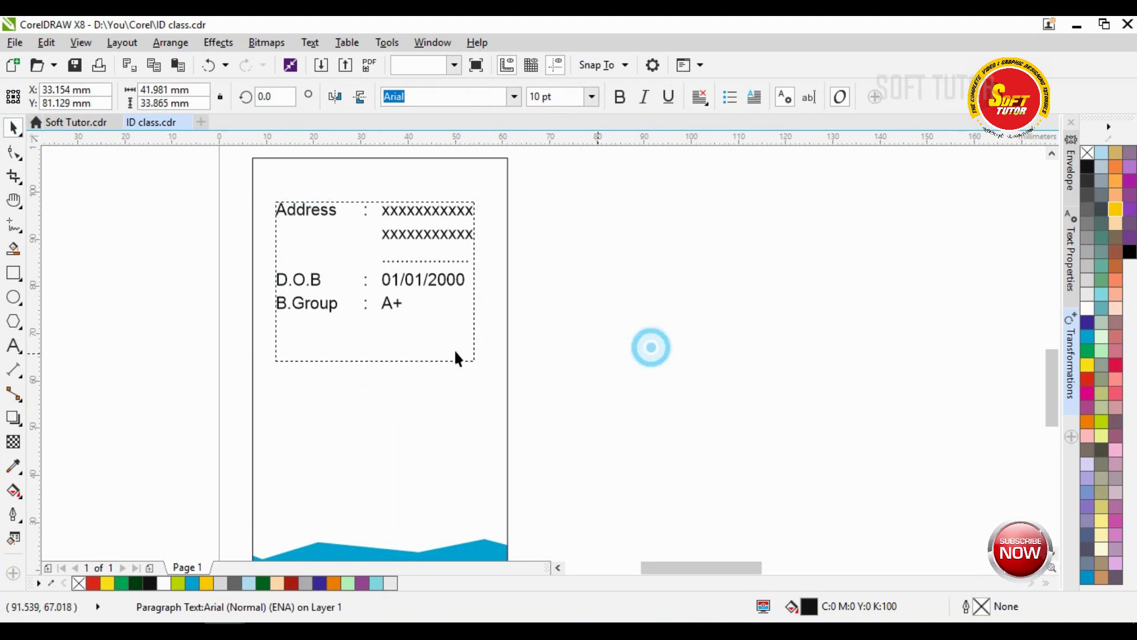
key("F3")
left_click(512, 354)
scroll(533, 266, "up", 3)
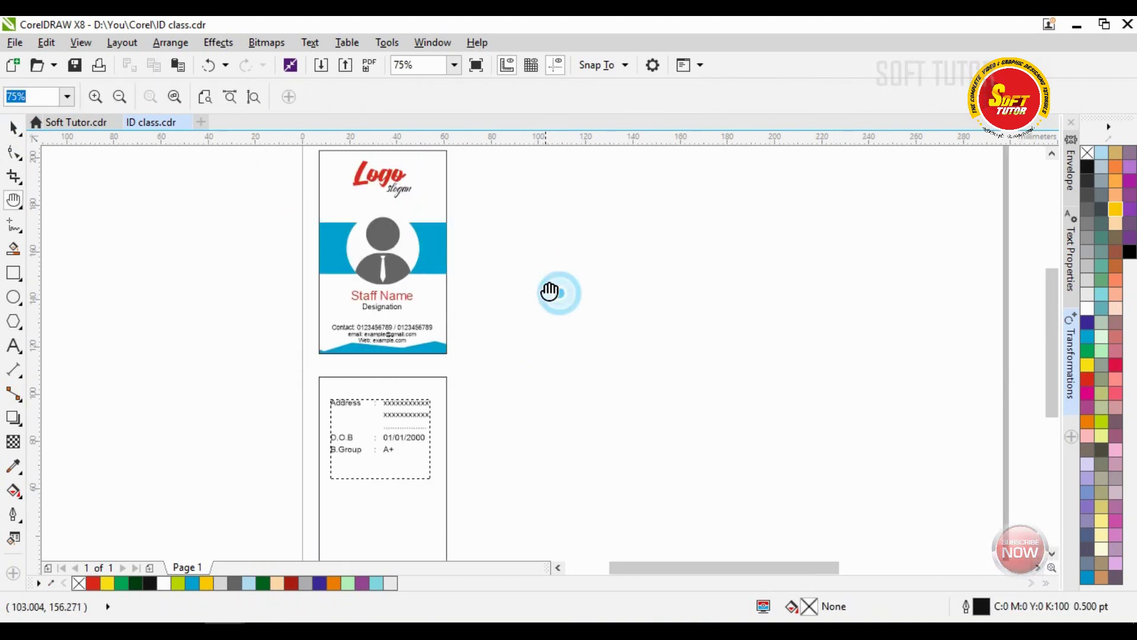
left_click(380, 201)
left_click(385, 197)
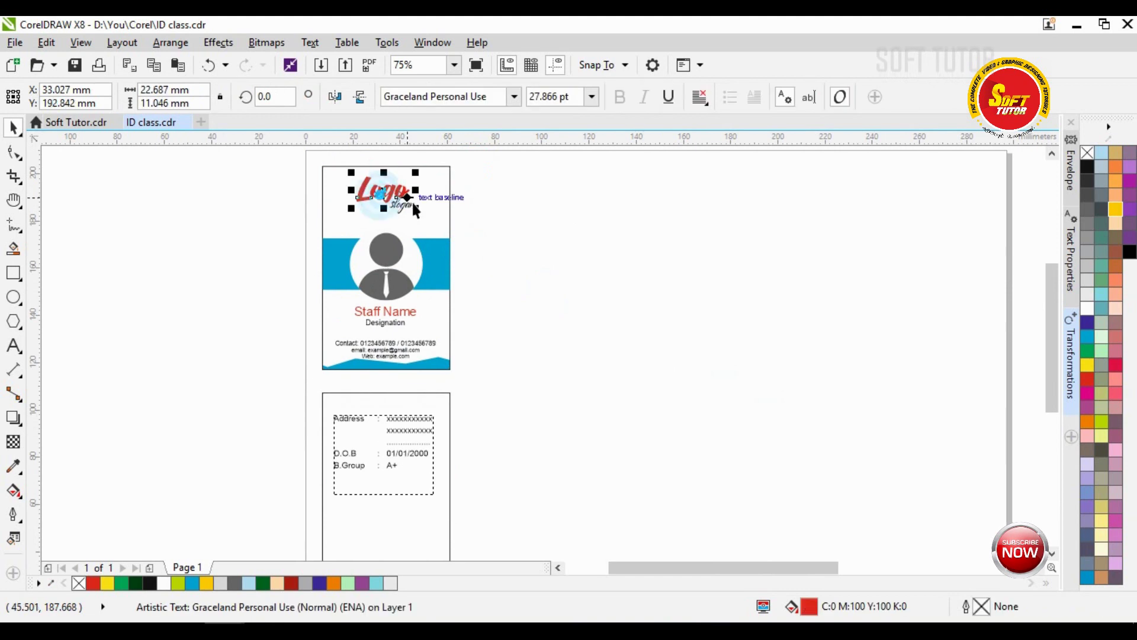
key("ctrl+d")
left_click_drag(404, 182, 386, 544)
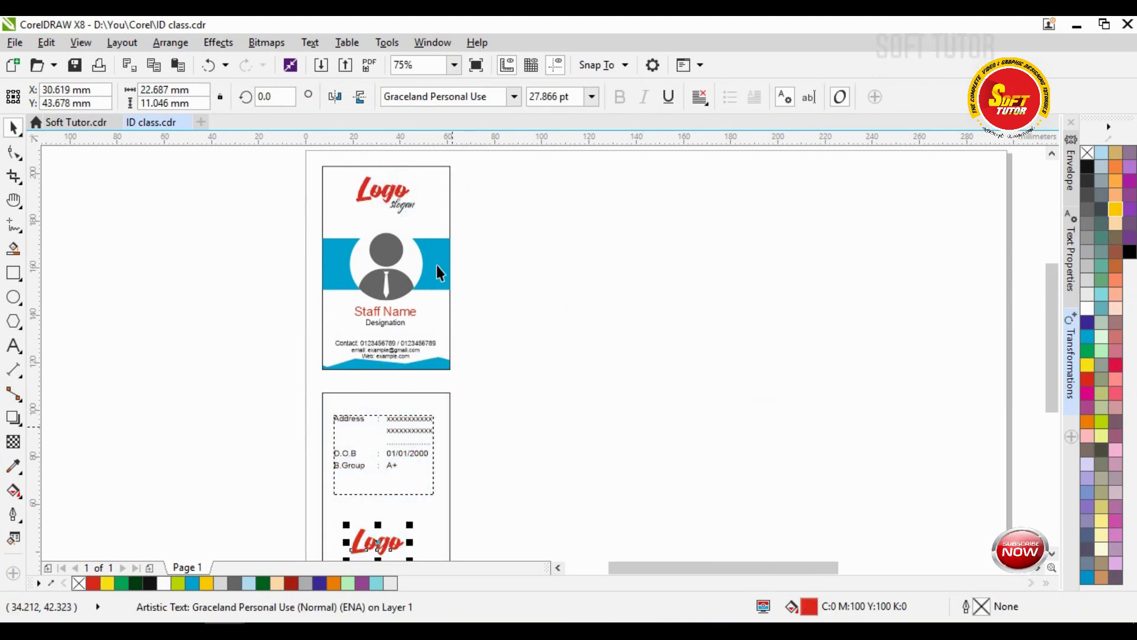
scroll(433, 263, "down", 1)
scroll(426, 443, "up", 2)
scroll(388, 354, "down", 4)
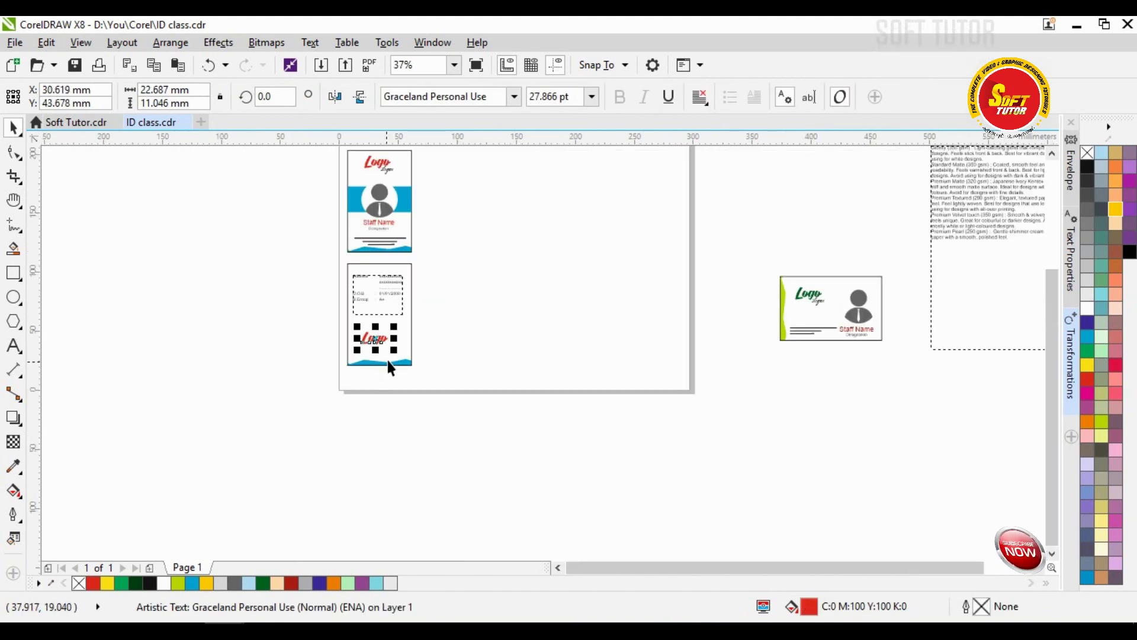
left_click(439, 356)
left_click(499, 271)
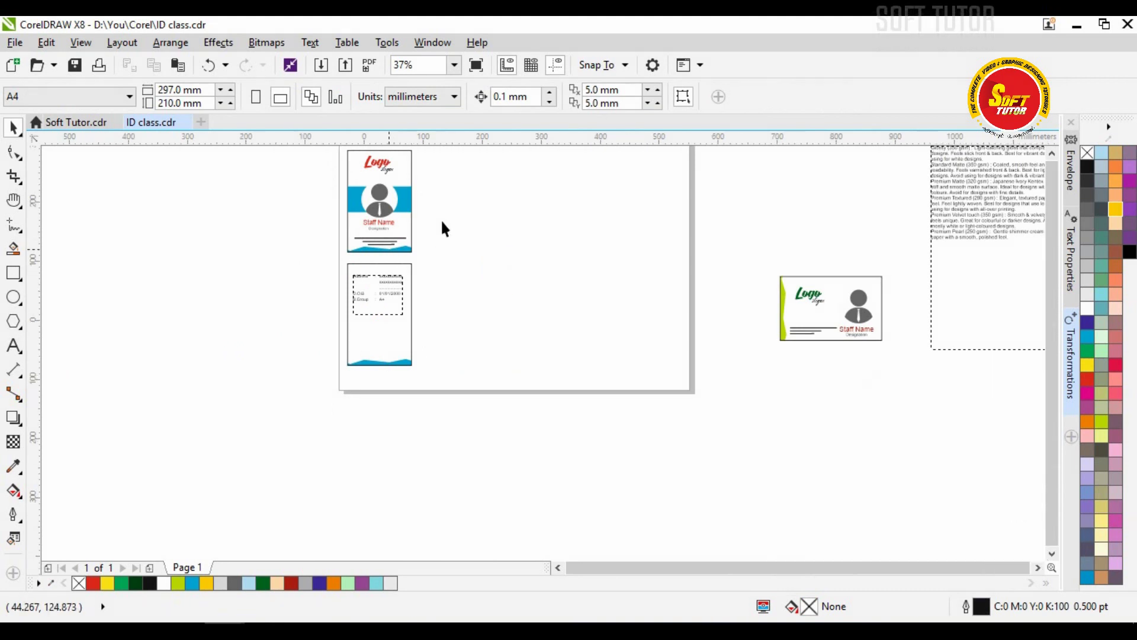
Step: Group the front card's Logo and slogan texts and duplicate the group
scroll(403, 210, "down", 2)
scroll(390, 204, "up", 4)
left_click(284, 193)
left_click_drag(416, 234, 420, 243)
key("ctrl+g")
key("ctrl+d")
Step: Move the duplicated logo group onto the back card, just above the blue wave
left_click_drag(370, 208, 470, 429)
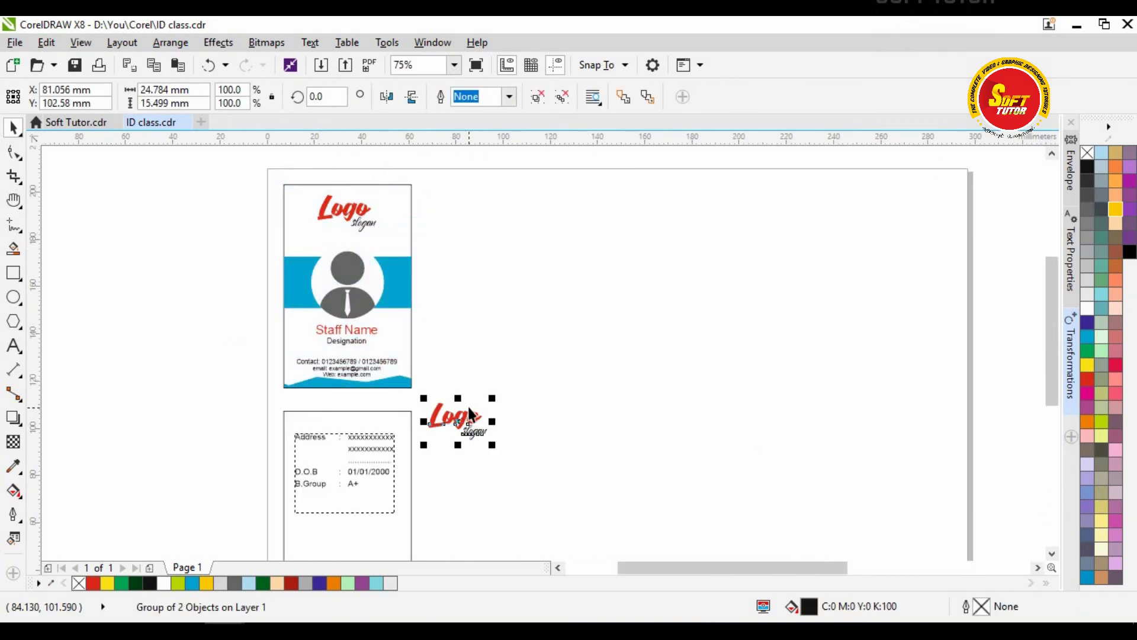
scroll(455, 357, "down", 2)
left_click_drag(454, 358, 353, 492)
left_click(409, 425, "shift")
left_click(533, 439)
scroll(358, 453, "up", 1)
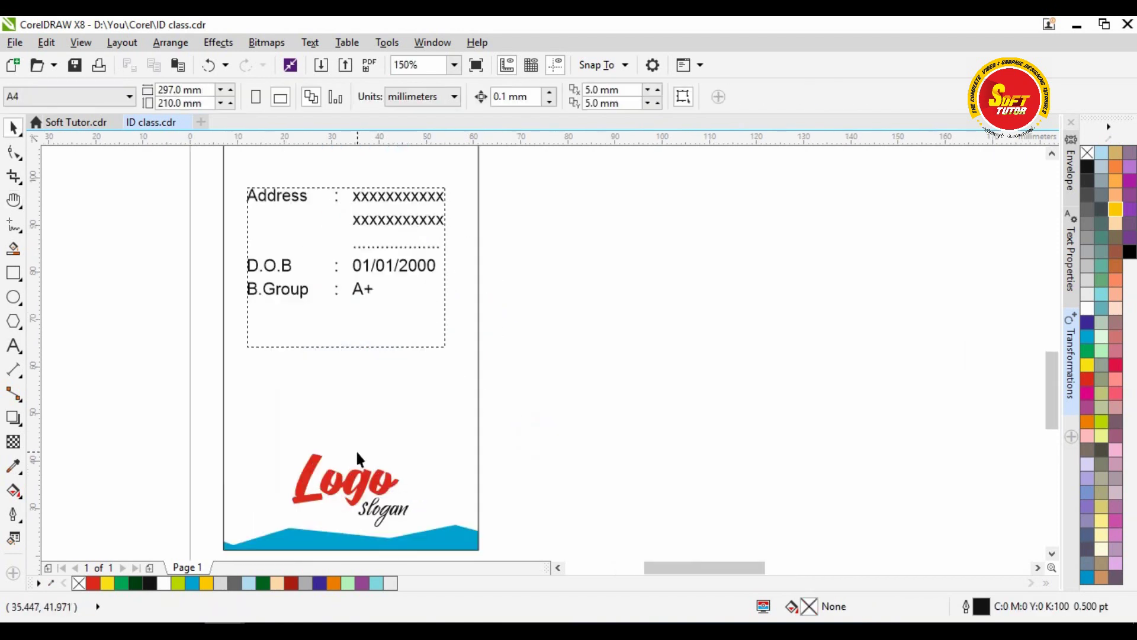
left_click(688, 399)
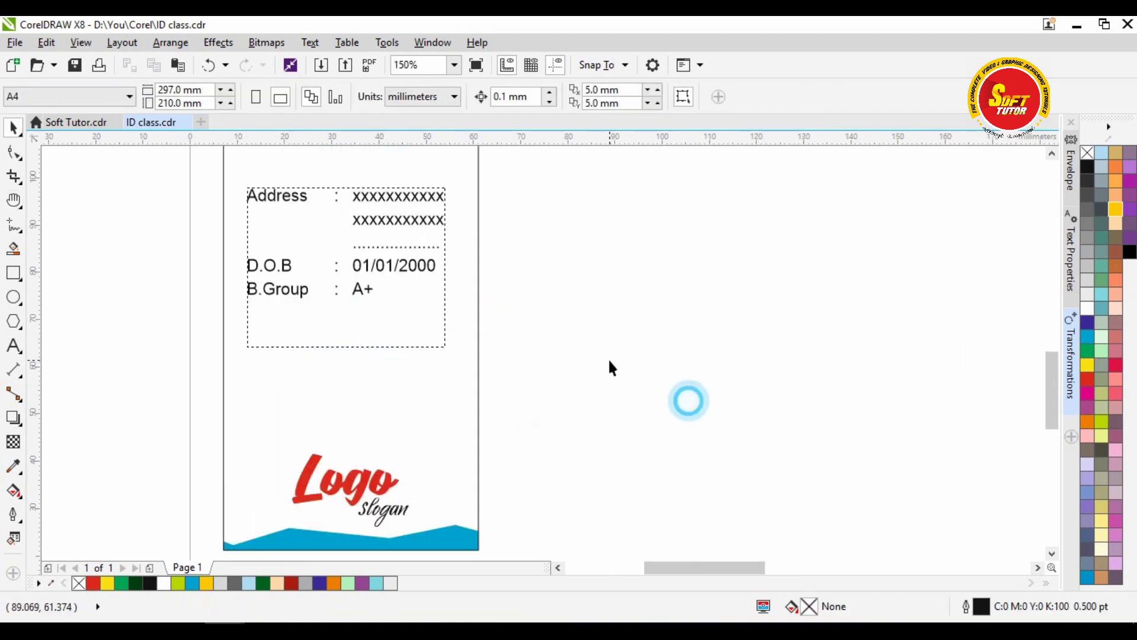
Step: Draw a thin rectangle about 8 mm wide and 0.9 mm high below the details text frame on the back card
left_click(13, 271)
scroll(302, 391, "up", 2)
left_click_drag(195, 343, 275, 350)
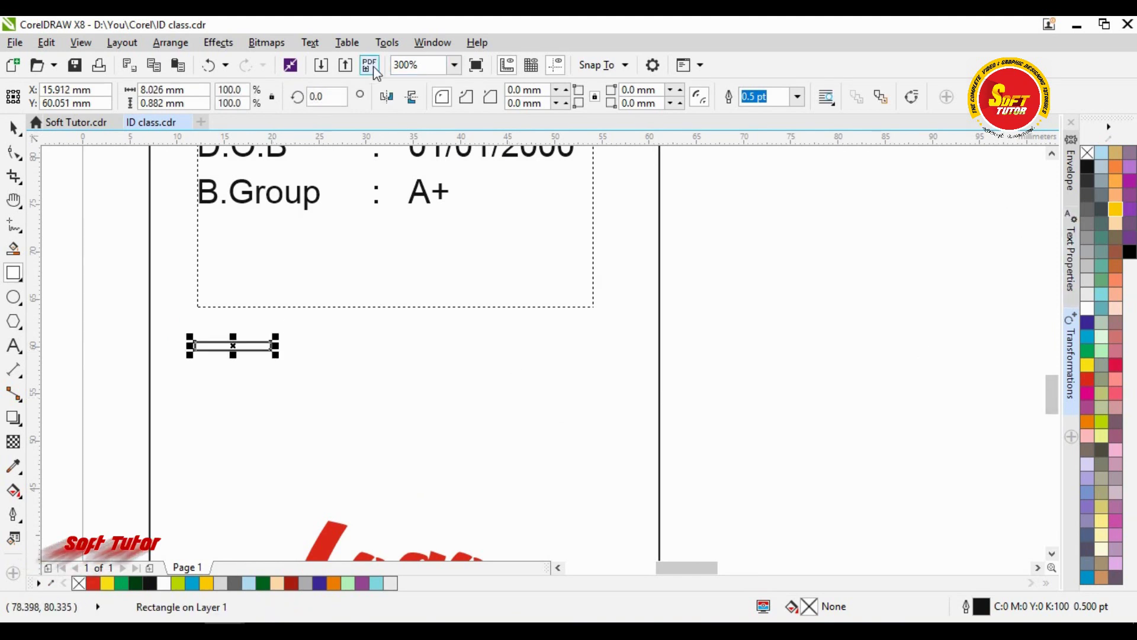
Step: Copy the thin rectangle end to end into a row of six with Position transformations, X 8.026 mm, Y 0.0 mm, one copy each time
left_click(217, 42)
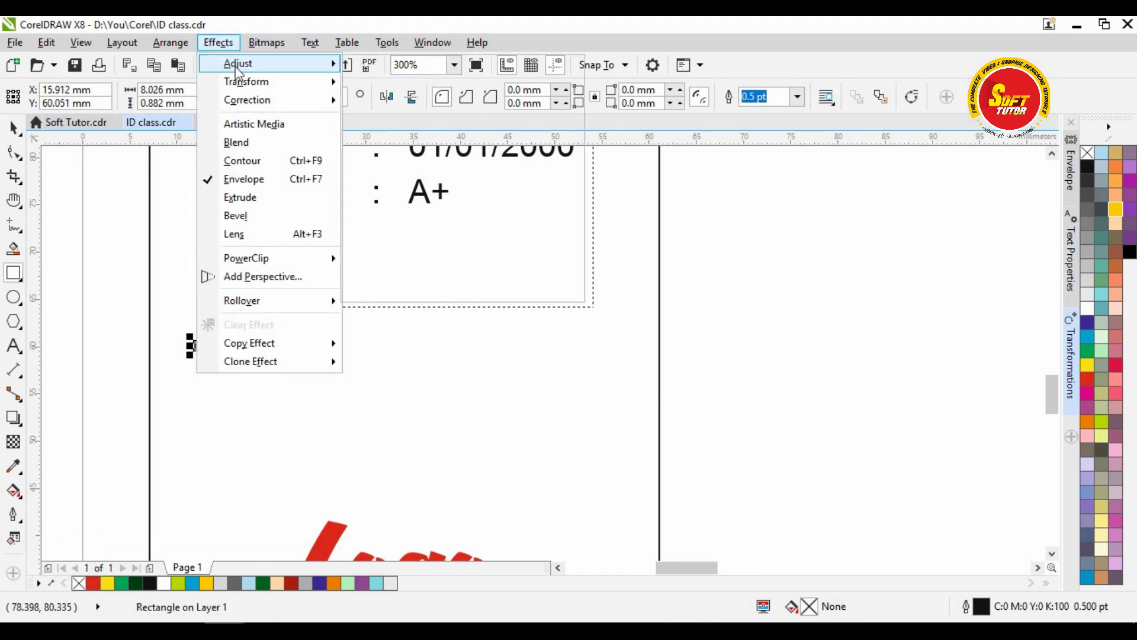
mouse_move(237, 69)
mouse_move(171, 42)
mouse_move(338, 64)
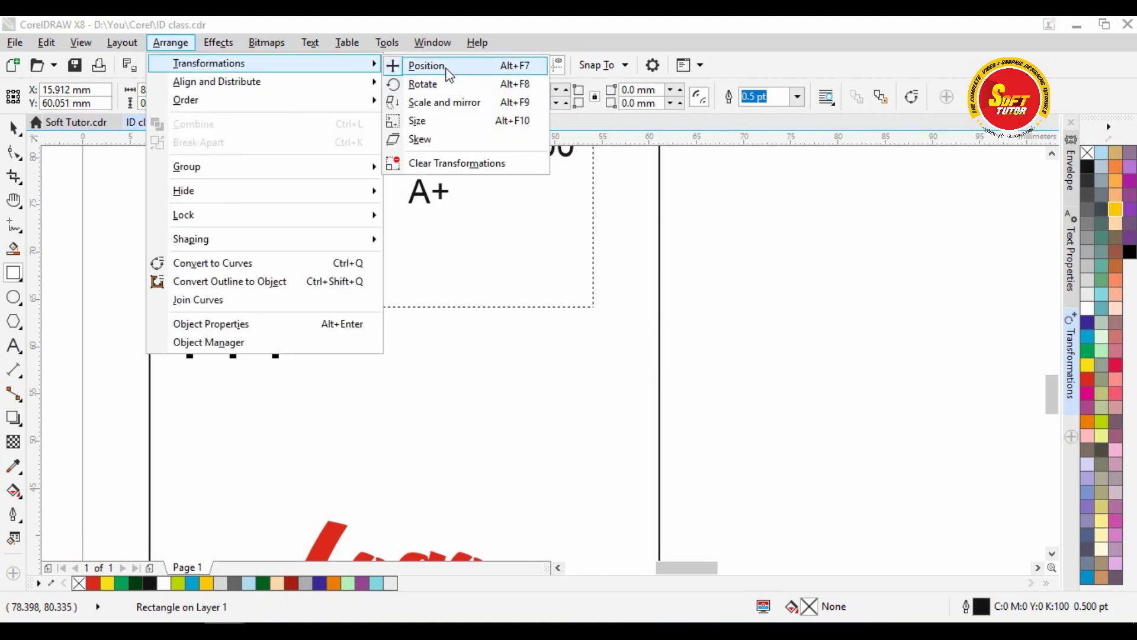
left_click(407, 65)
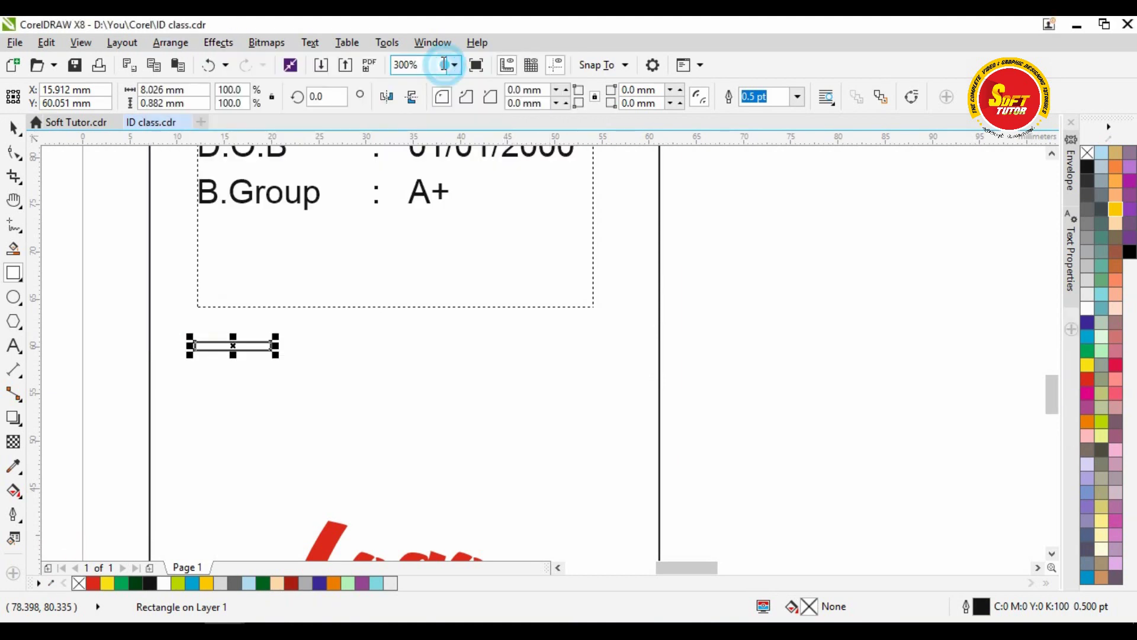
left_click(168, 43)
mouse_move(208, 61)
left_click(428, 65)
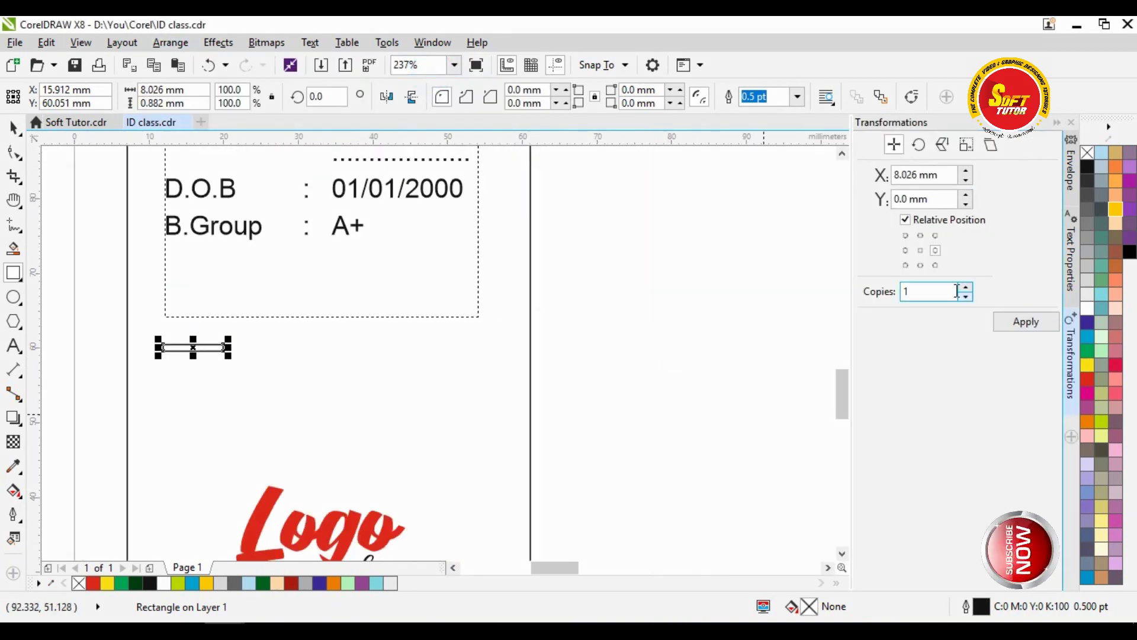
left_click(1017, 320)
left_click(1019, 321)
left_click(1020, 323)
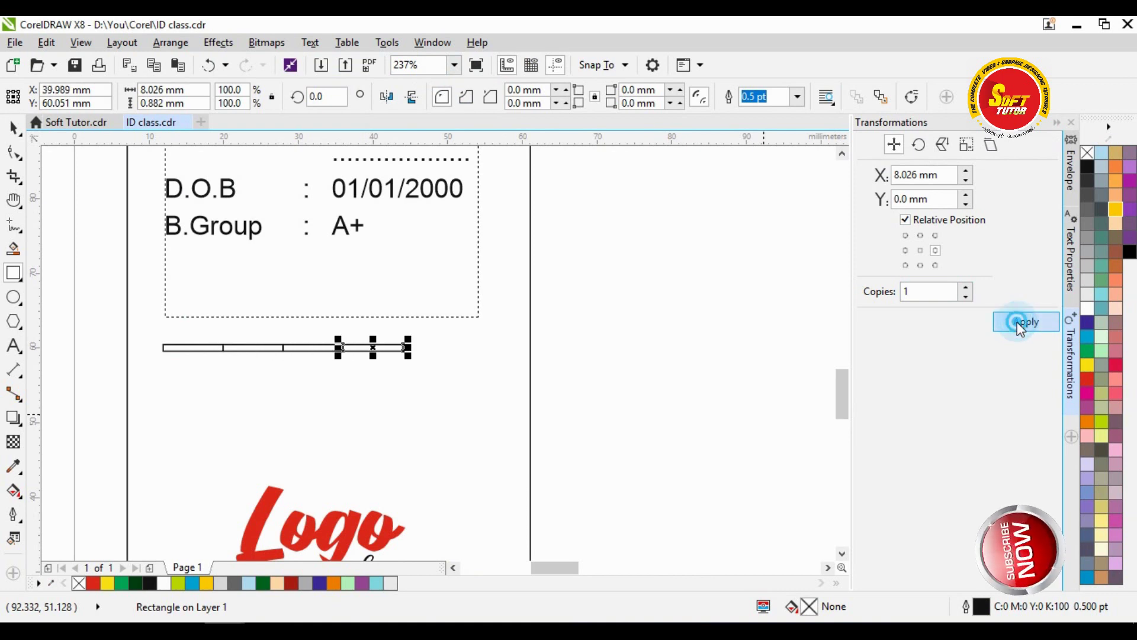
left_click(1019, 323)
left_click(1019, 323)
Step: Group the six thin rectangles and centre the group horizontally on the back card
left_click(14, 126)
left_click_drag(660, 322, 151, 426)
key("ctrl+g")
left_click(500, 383, "shift")
key("c")
left_click(629, 353)
Step: Stretch the rectangle strip symmetrically to the back card's full width of 54 mm
left_click(381, 344)
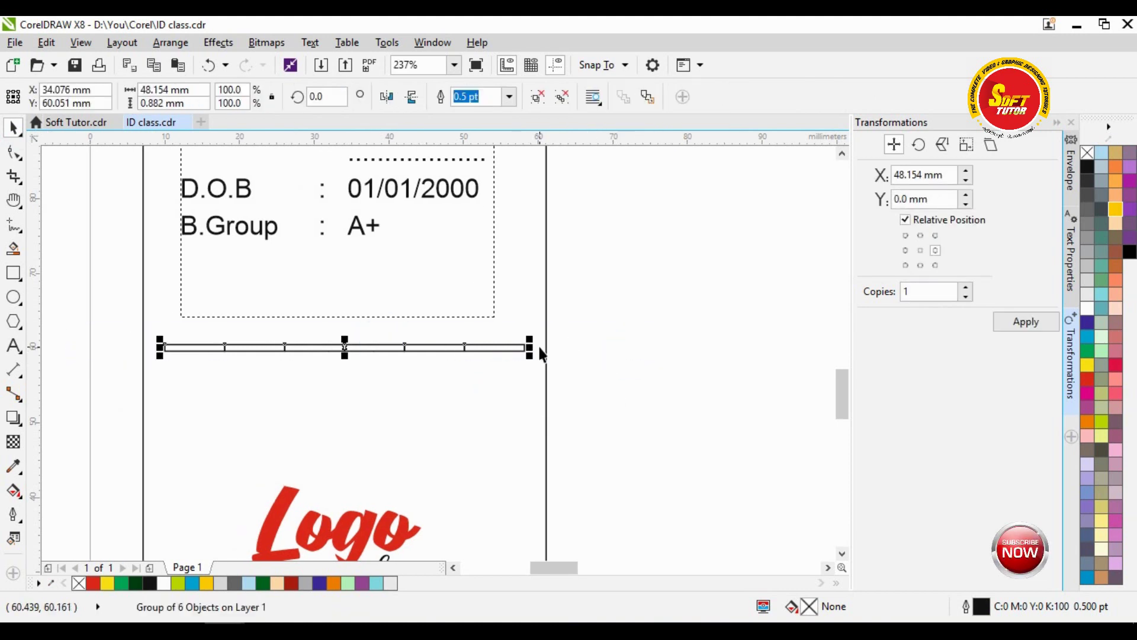
left_click_drag(532, 348, 552, 350)
left_click(635, 356)
Step: Nudge the rectangle strip down to a Y position of 55.151 mm, between the details text and the logo
left_click(461, 351)
key("Down")
key("Down")
key("Down")
key("Down")
key("Down")
key("Down")
key("Down")
key("Down")
key("Down")
key("Down")
key("Down")
key("Down")
key("Down")
key("Down")
key("Down")
key("Down")
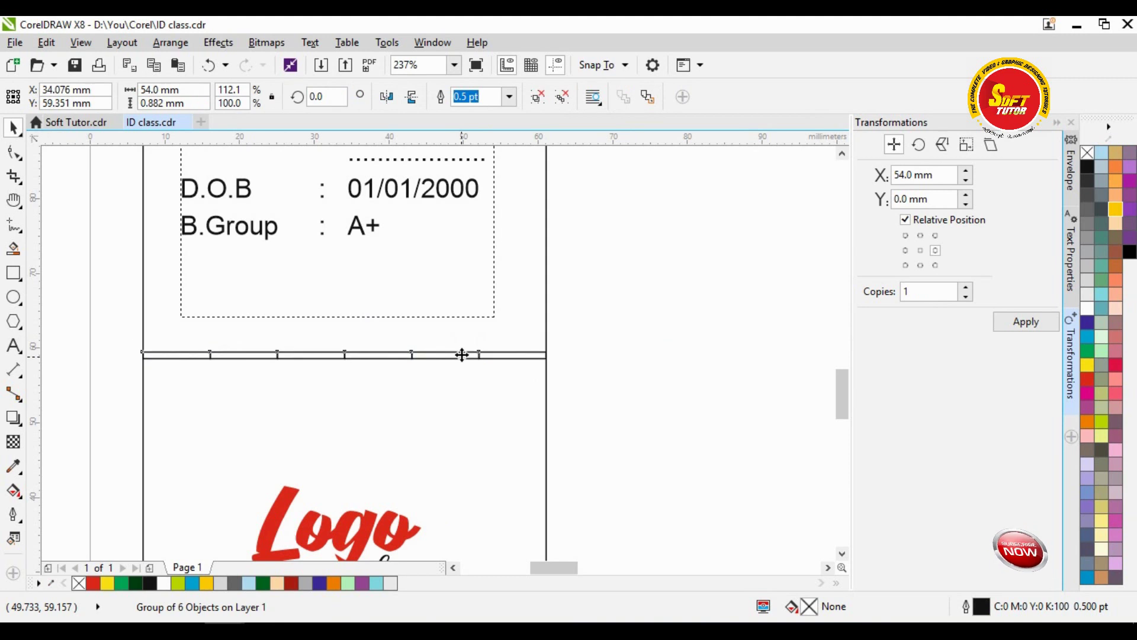
key("Down")
key("Down")
key("Down")
key("Down")
key("Down")
key("Down")
key("Down")
key("Down")
key("Down")
key("Down")
key("Down")
key("Down")
key("Down")
key("Down")
key("Down")
key("Down")
key("Down")
key("Down")
key("Down")
key("Down")
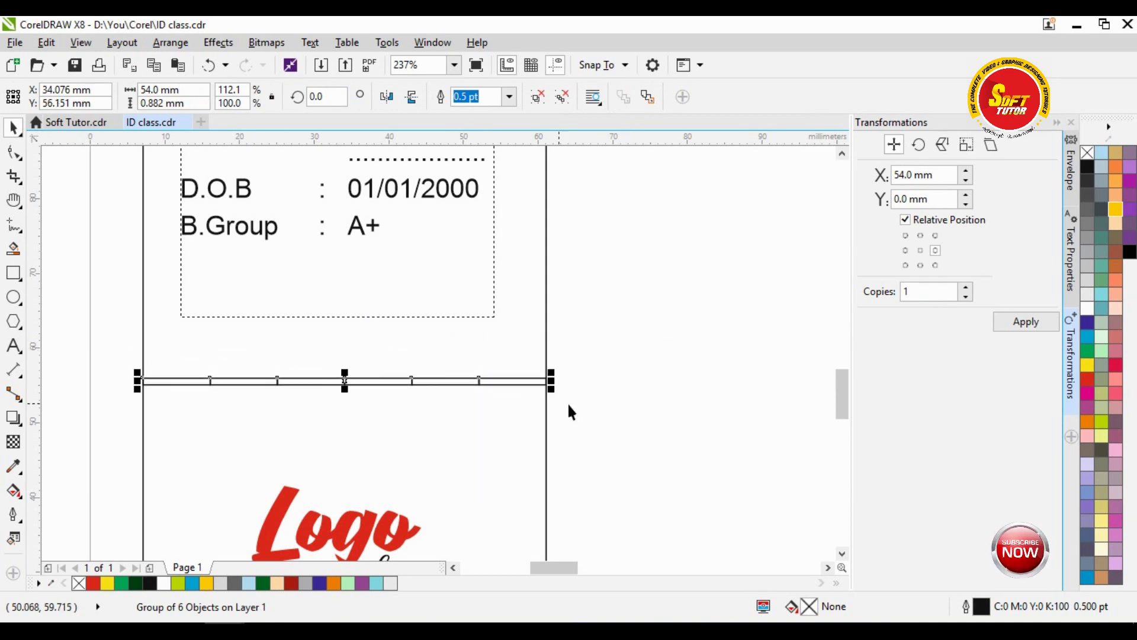
left_click(706, 407)
left_click(336, 383)
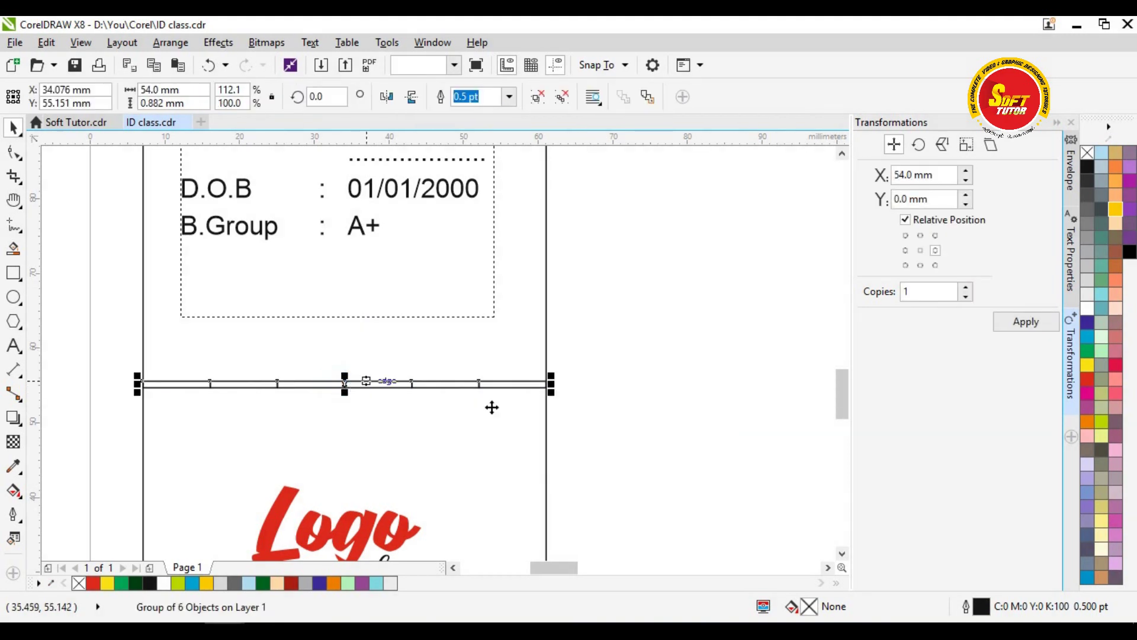
Step: Ungroup the strip and fill its first three rectangles from the left with olive green, red and lime green
key("Escape")
left_click(149, 385)
left_click(1101, 394)
left_click(252, 384)
left_click(1088, 379)
left_click(328, 385)
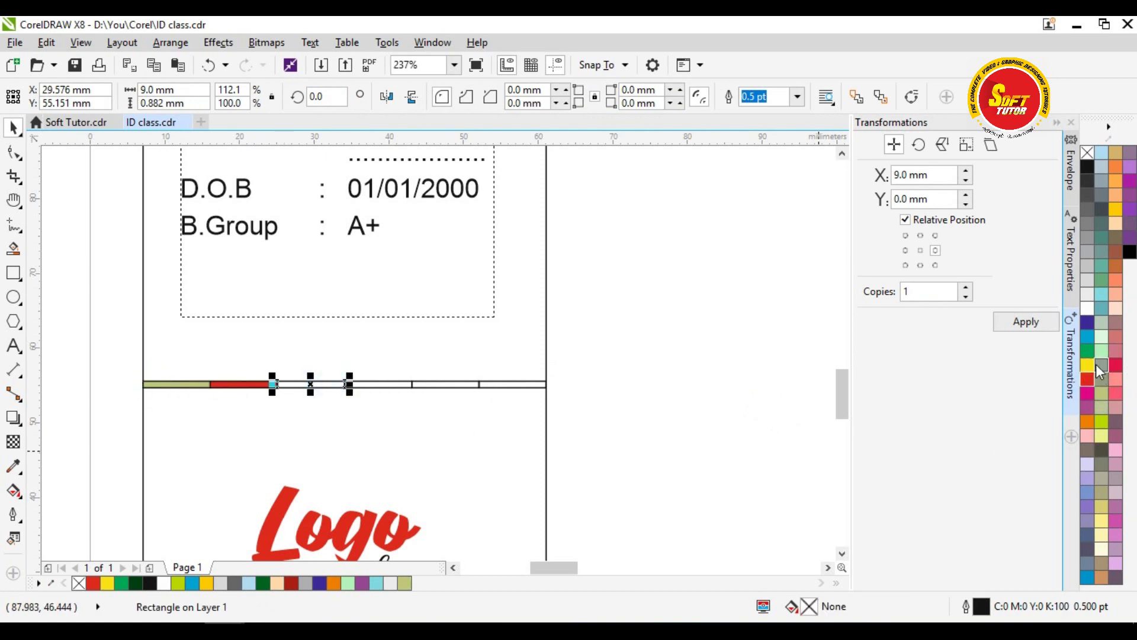
left_click(1102, 421)
Step: Fill the strip's fourth, fifth and sixth rectangles with light peach, amber yellow and pale green
left_click(393, 387)
left_click(392, 384)
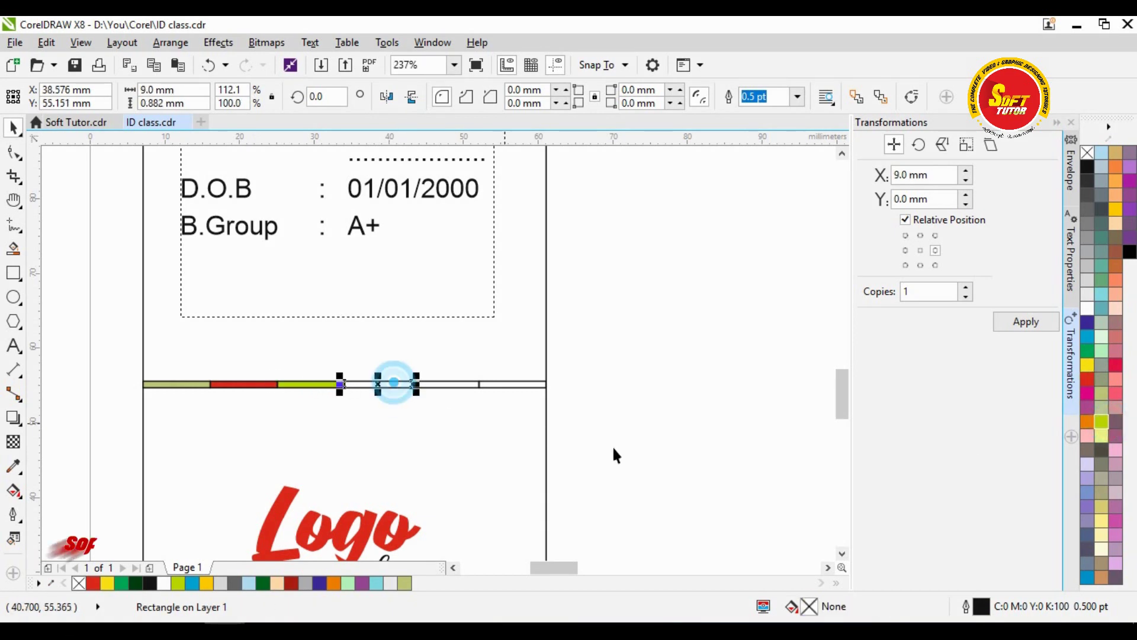
left_click(1116, 224)
left_click(445, 384)
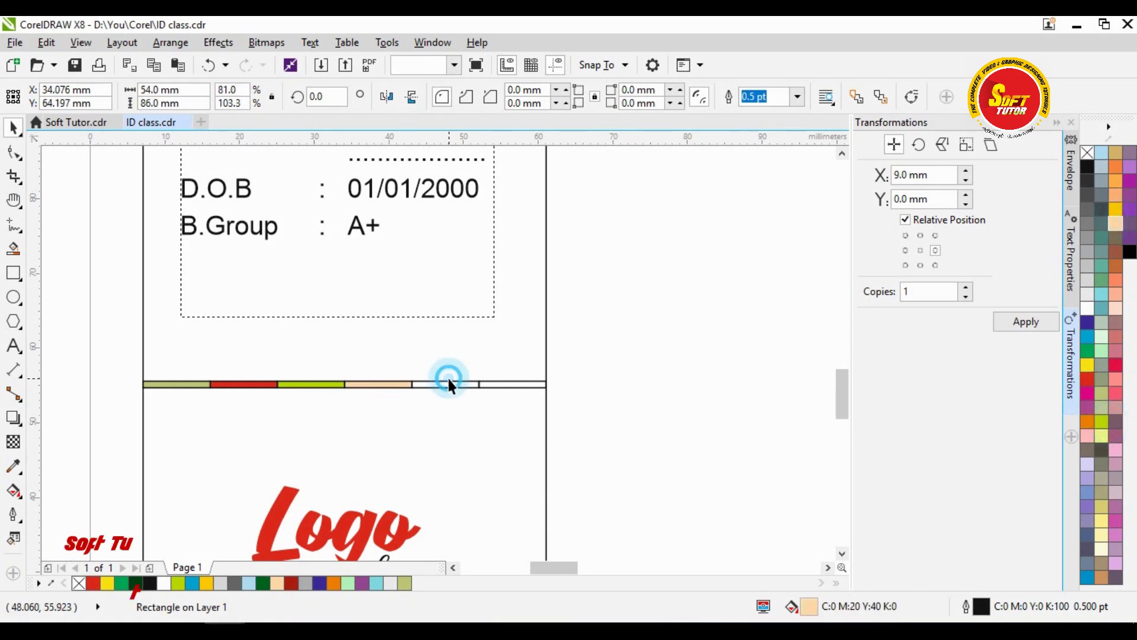
left_click(1116, 211)
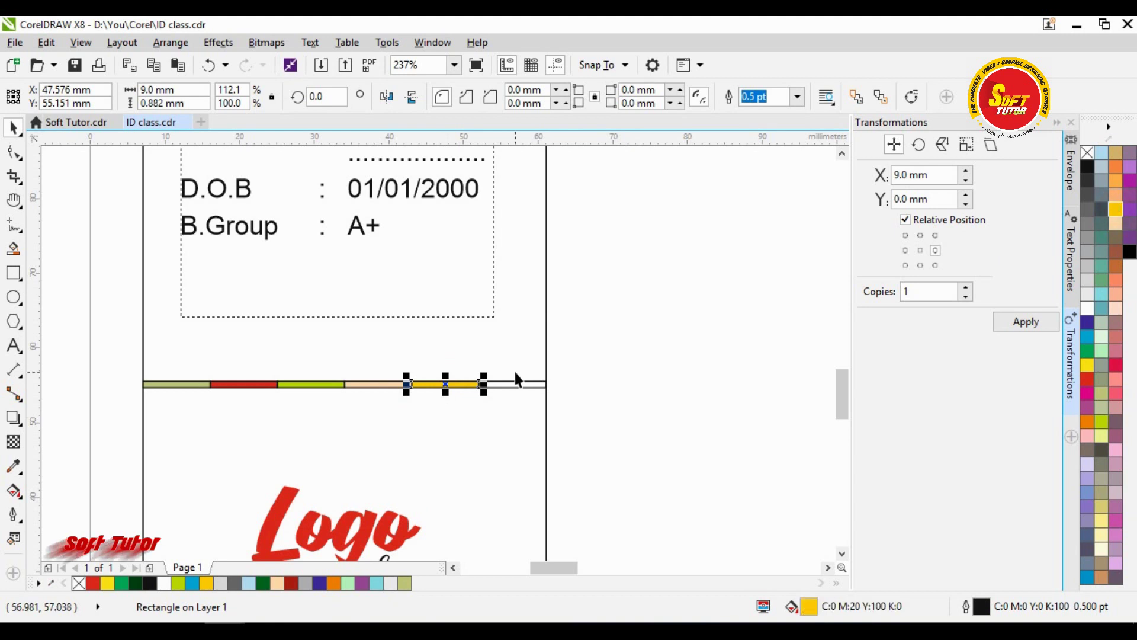
left_click(514, 384)
left_click(1102, 352)
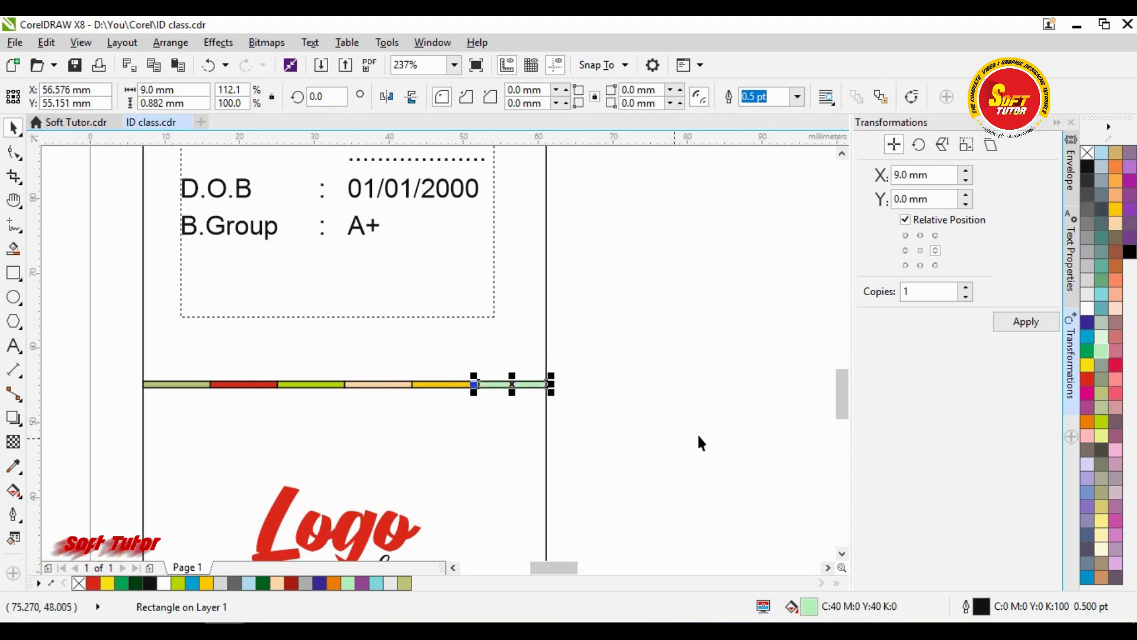
Step: Remove the outlines from all six colored rectangles of the strip
left_click(705, 417)
left_click_drag(699, 367, 144, 448)
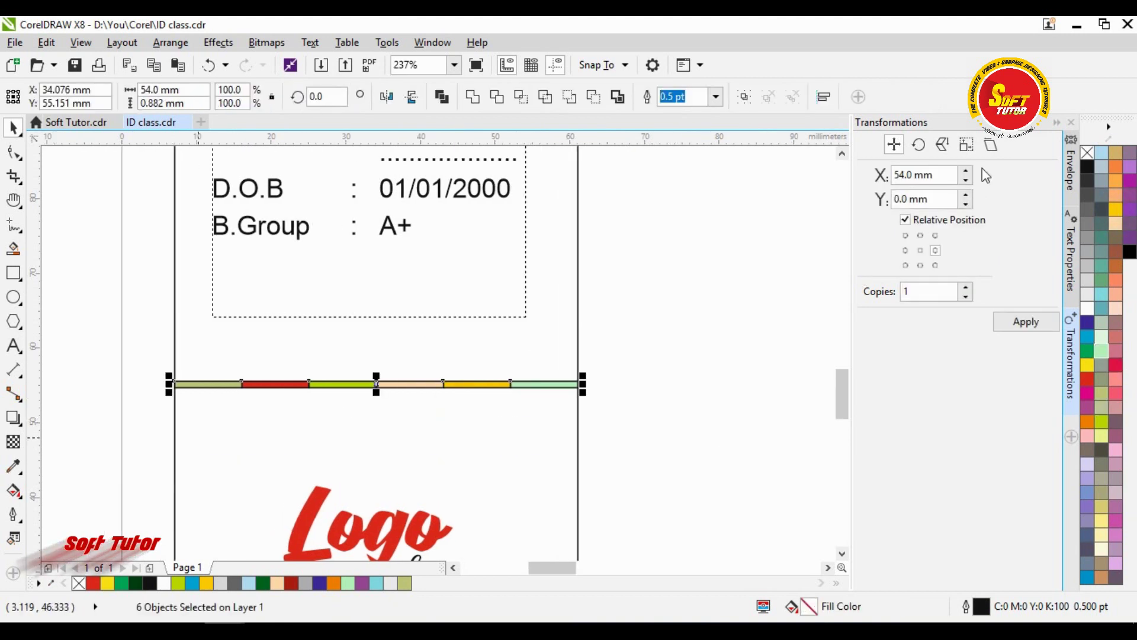
right_click(1086, 152)
left_click(683, 378)
Step: Move the colored strip down to about Y 49.9 mm, closer to the logo, and nudge the details text slightly down
left_click_drag(692, 361, 107, 420)
scroll(406, 372, "down", 2)
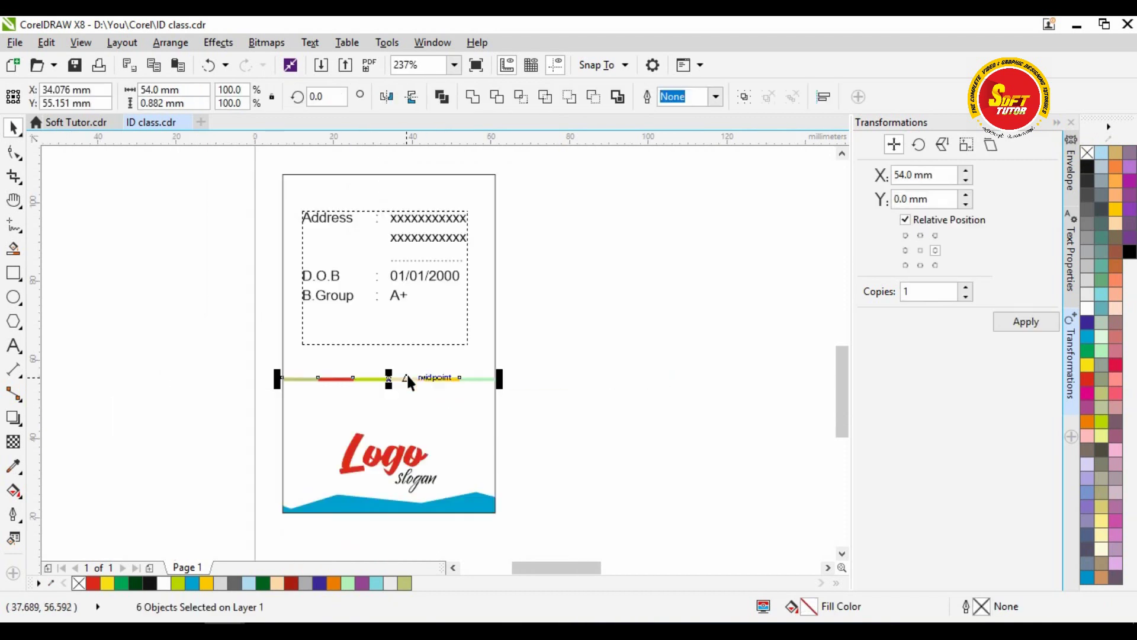
key("Down")
key("Down")
key("Down")
key("Down")
key("Down")
key("Down")
key("Down")
key("Down")
key("Down")
key("Down")
key("Down")
key("Down")
key("Down")
key("Down")
key("Down")
key("Down")
key("Down")
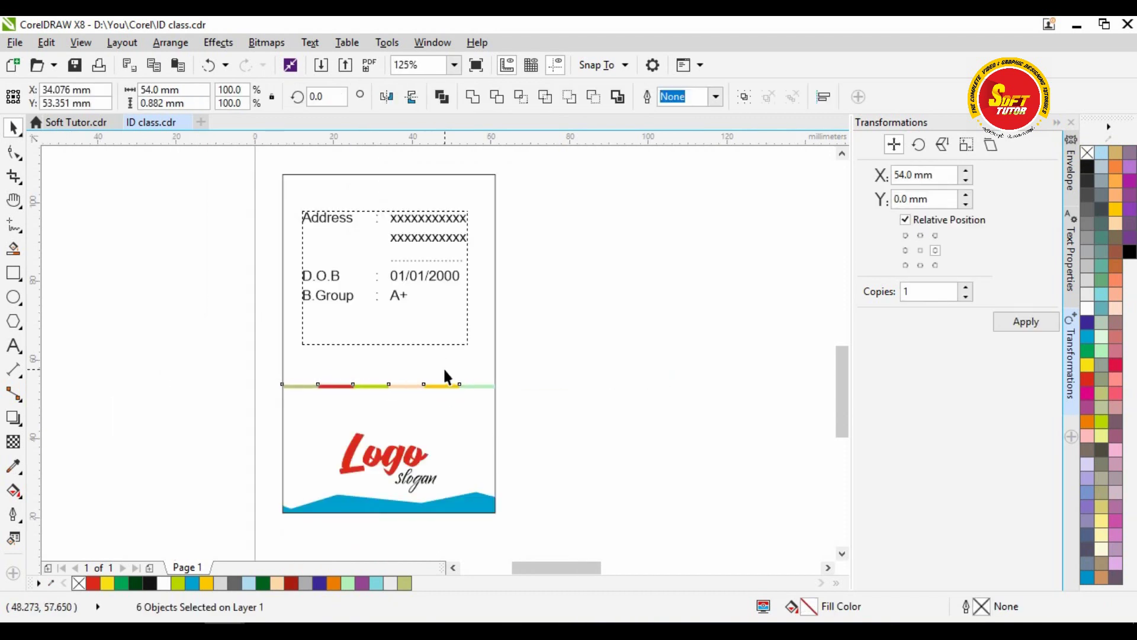
key("Down")
key("Down")
key("Down")
key("Down")
key("Down")
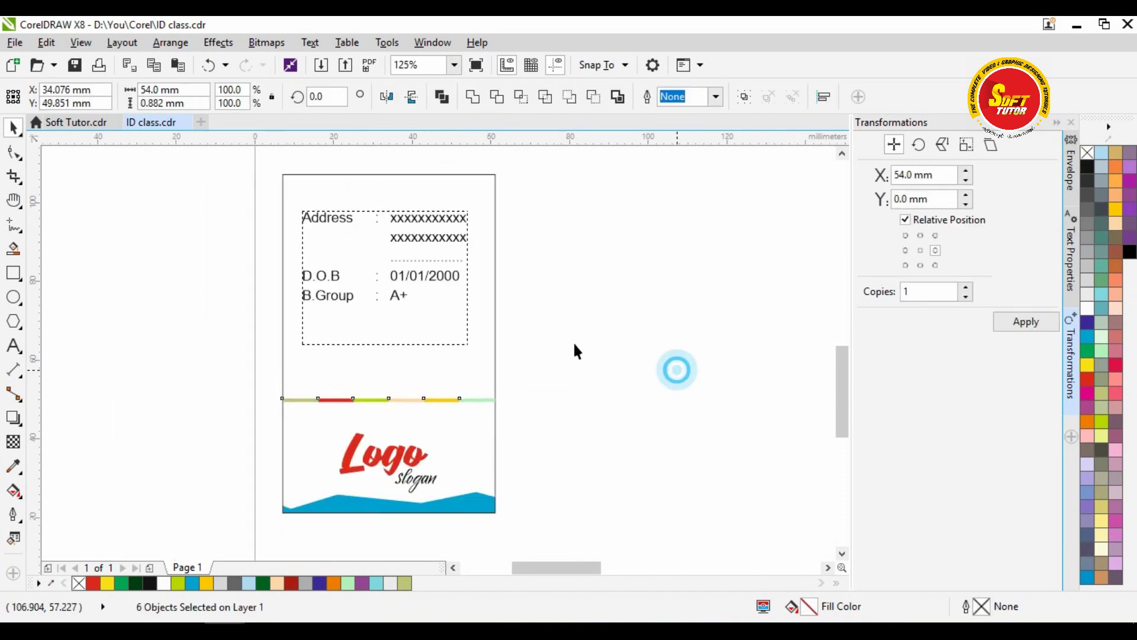
left_click(397, 278)
key("Down")
left_click(610, 358)
Step: Collapse the Transformations docker and examine the front and back cards together on the page
scroll(525, 353, "down", 1)
middle_click(539, 345)
left_click_drag(556, 343, 458, 401)
scroll(392, 290, "down", 1)
left_click_drag(429, 270, 411, 295)
scroll(382, 336, "up", 1)
left_click(213, 324)
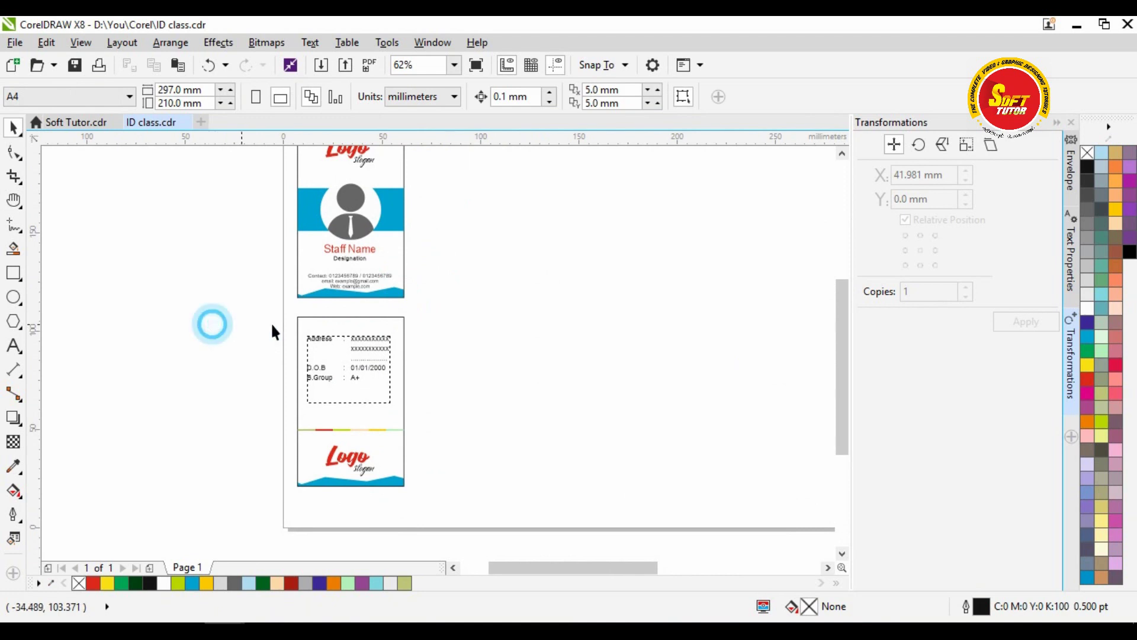
middle_click(488, 259)
left_click_drag(489, 260, 363, 296)
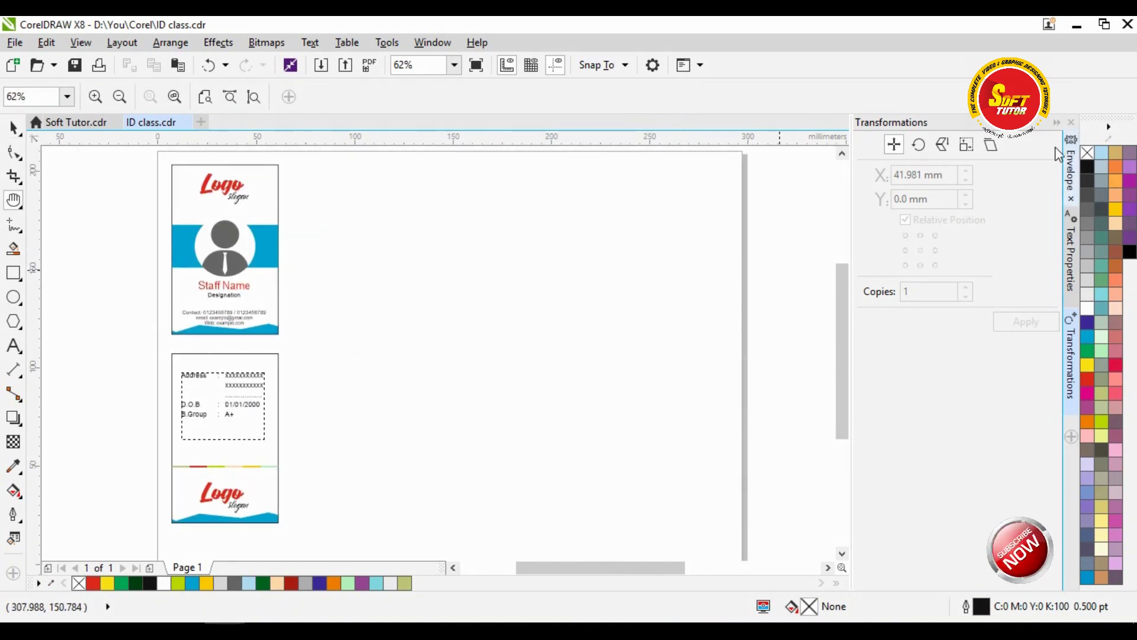
left_click(1056, 123)
left_click_drag(612, 249, 673, 274)
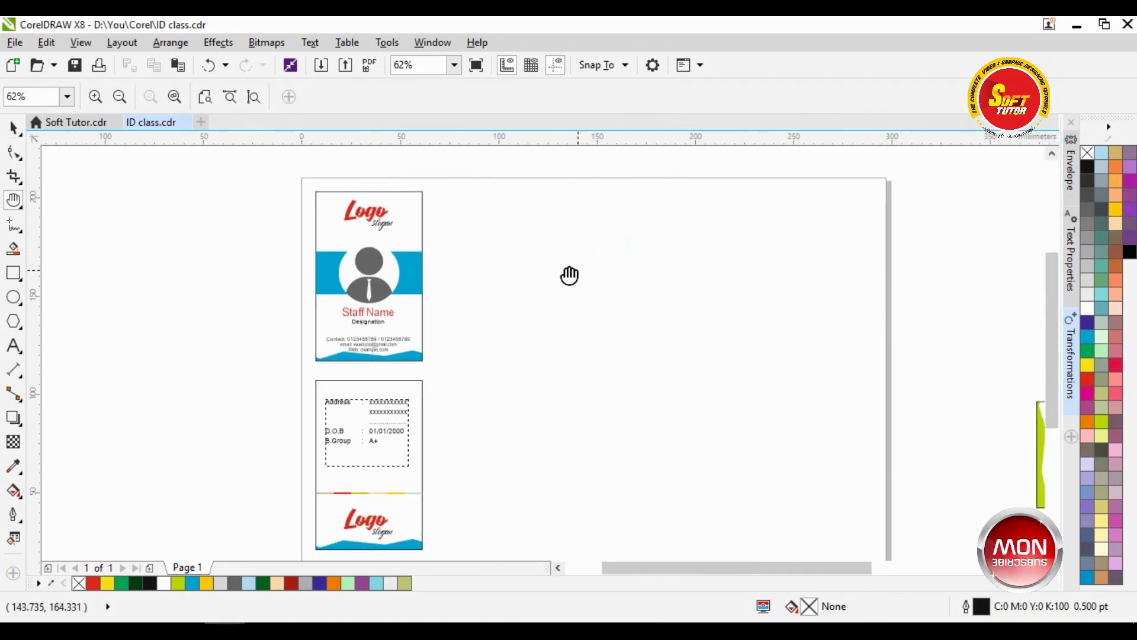
left_click_drag(384, 362, 360, 364)
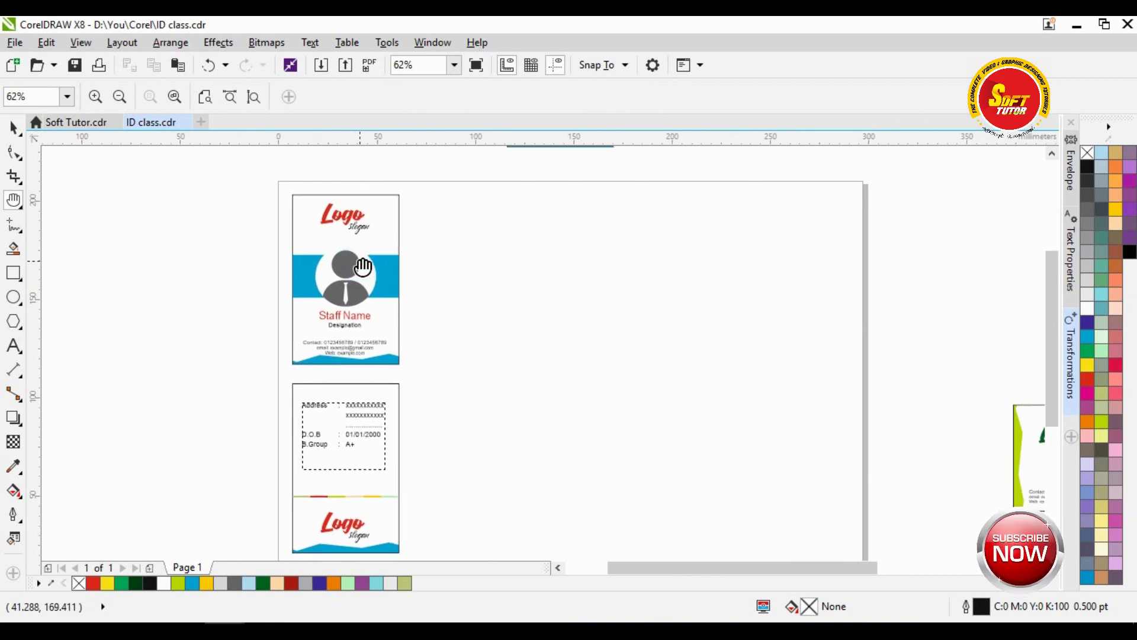
Step: Group all objects of the front card and place a copy beside it on the right, at about X 94.5 mm
key("space")
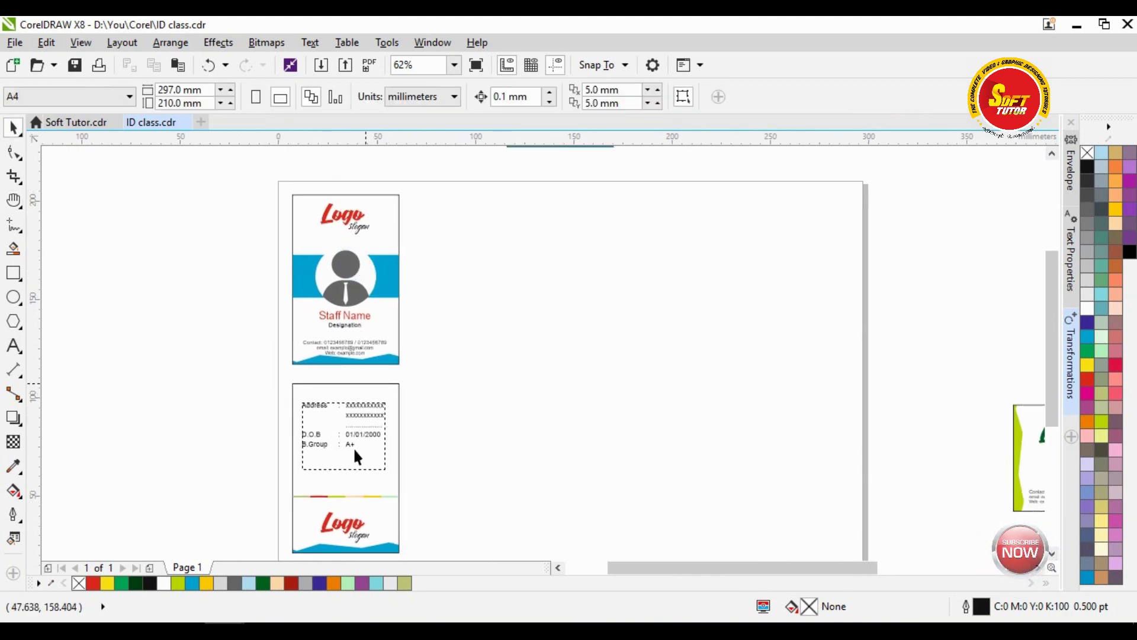
left_click(235, 259)
left_click_drag(260, 193, 434, 381)
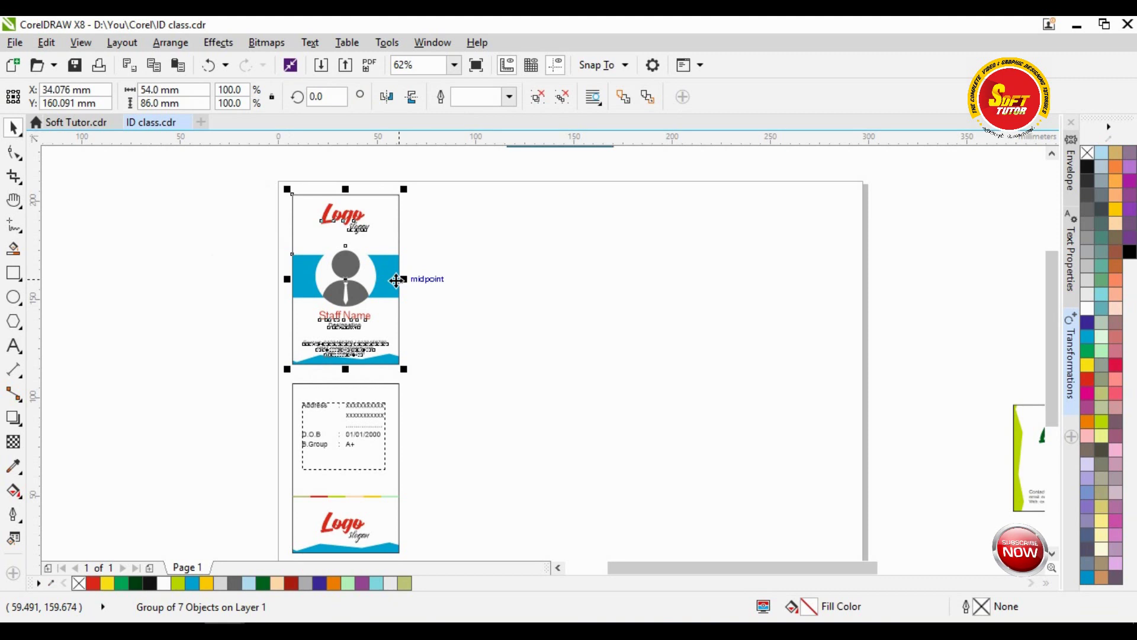
left_click_drag(395, 280, 457, 262)
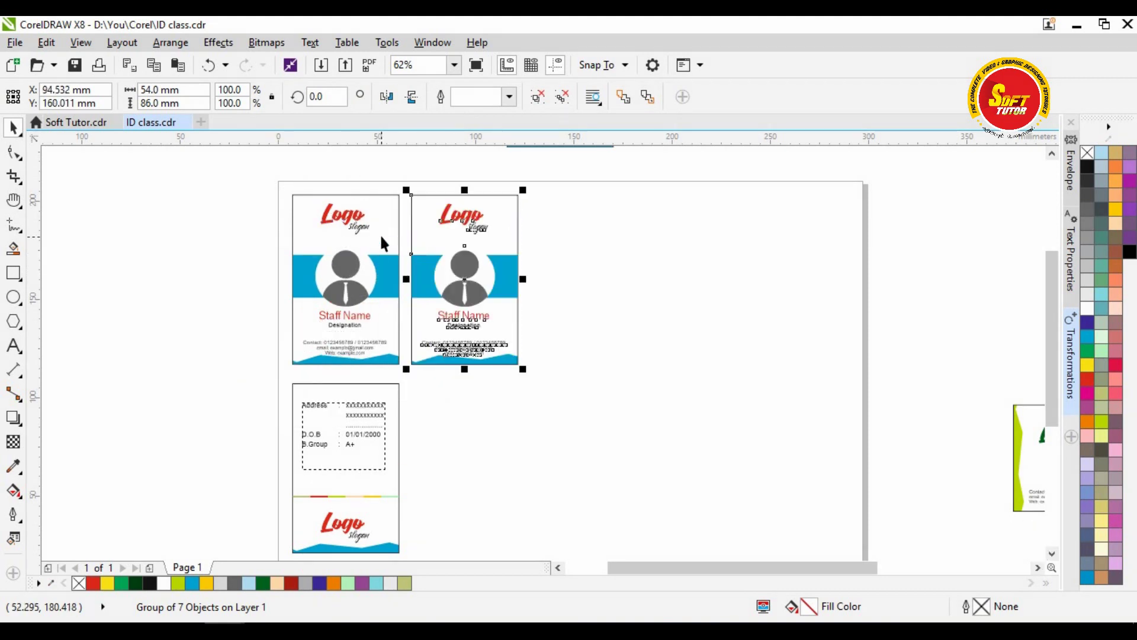
Step: Align the copied front card's vertical centre with the original front card
left_click(377, 215, "shift")
key("e")
left_click(161, 200)
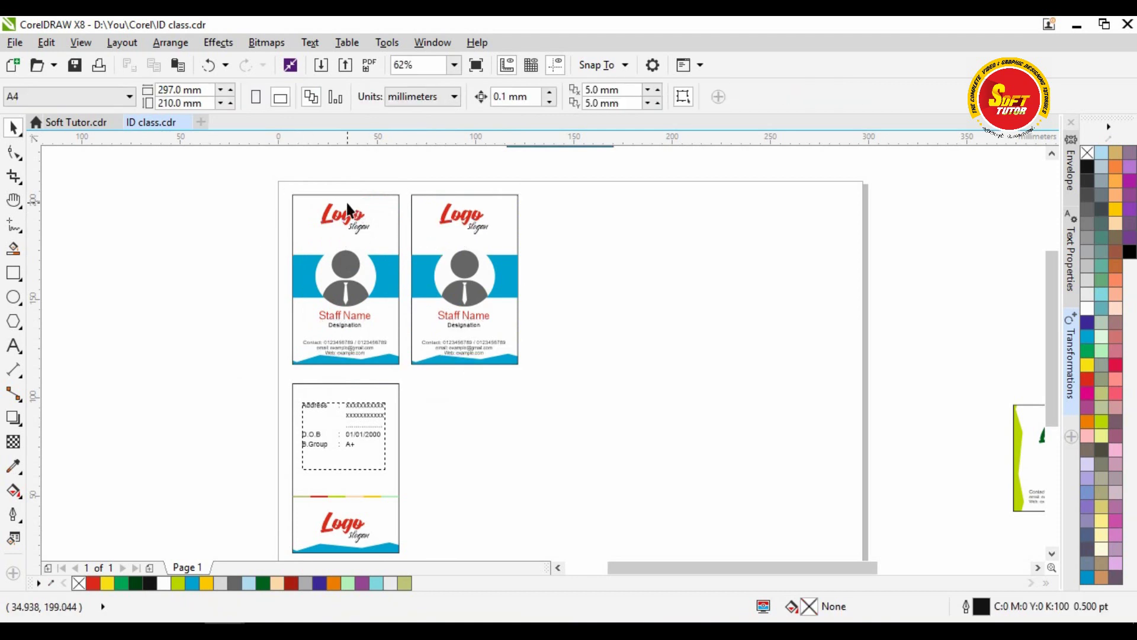
Step: Examine the gap and top-edge alignment of the two front cards up close and reselect the copy
scroll(419, 192, "up", 4)
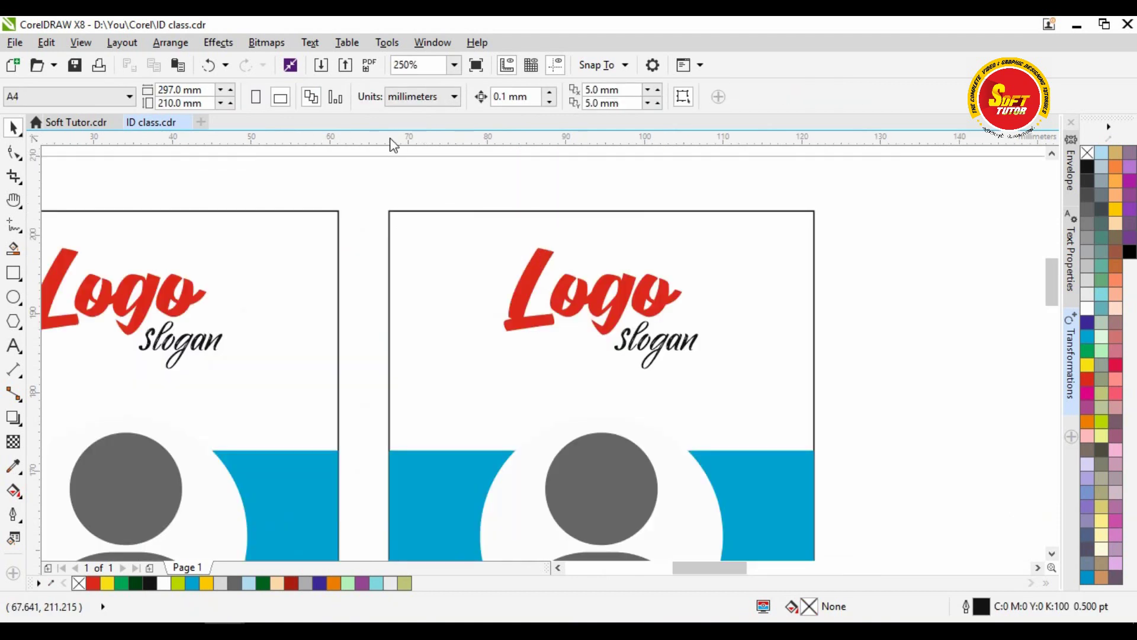
mouse_move(387, 192)
left_mouse_down()
mouse_move(386, 177)
mouse_move(389, 208)
mouse_move(373, 196)
mouse_move(382, 216)
mouse_move(386, 196)
left_mouse_up()
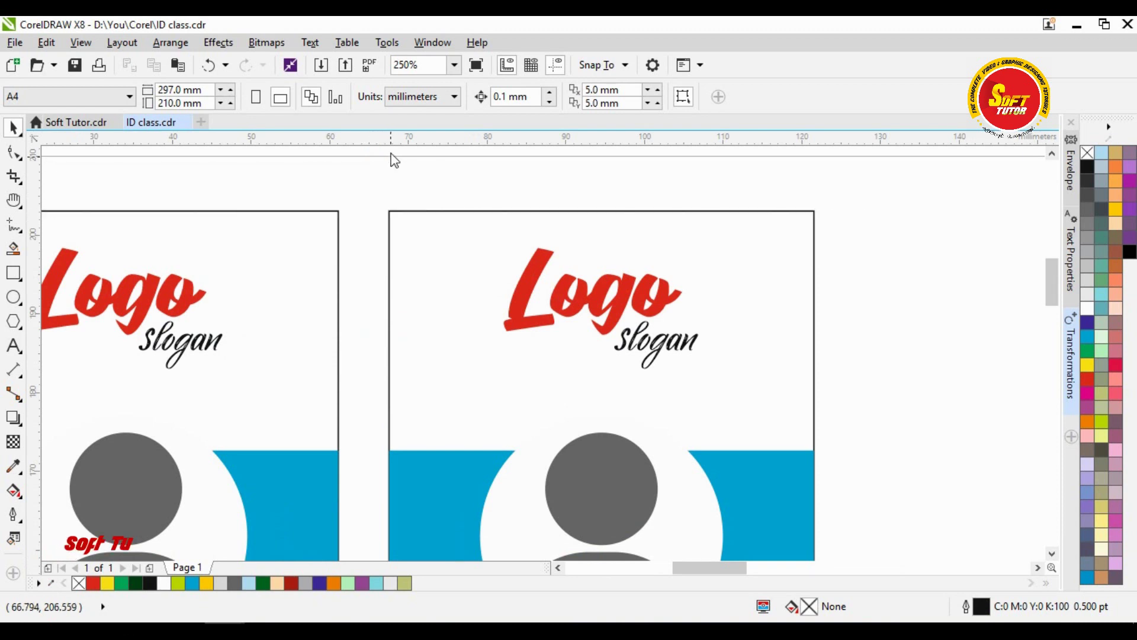
left_click_drag(397, 142, 397, 142)
scroll(407, 228, "down", 2)
left_click(455, 274)
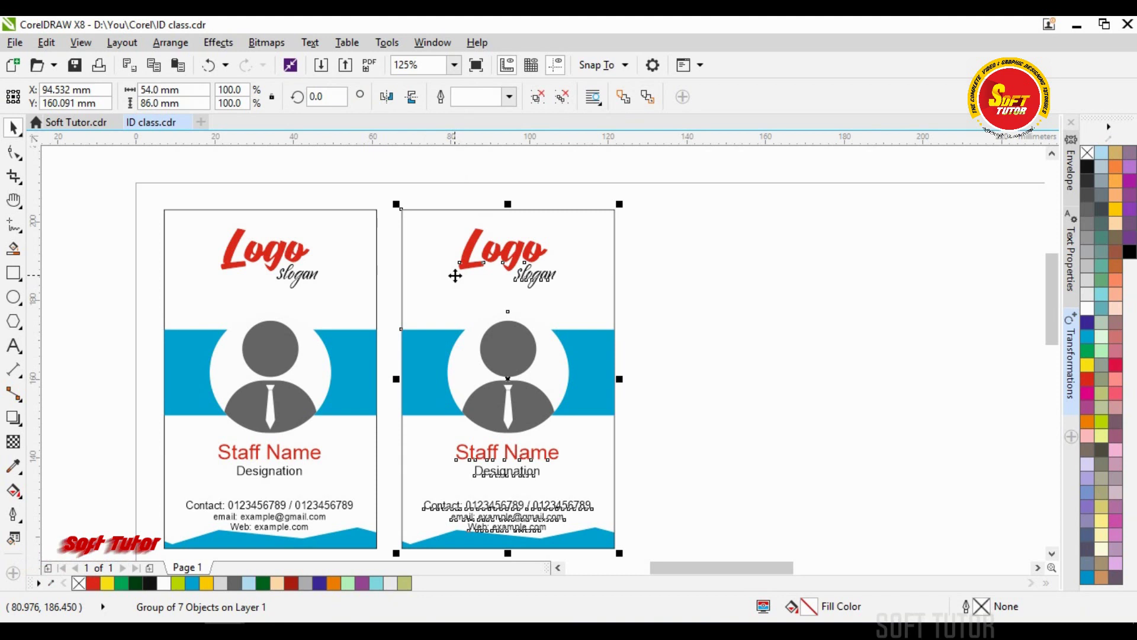
left_click_drag(1046, 266, 1047, 278)
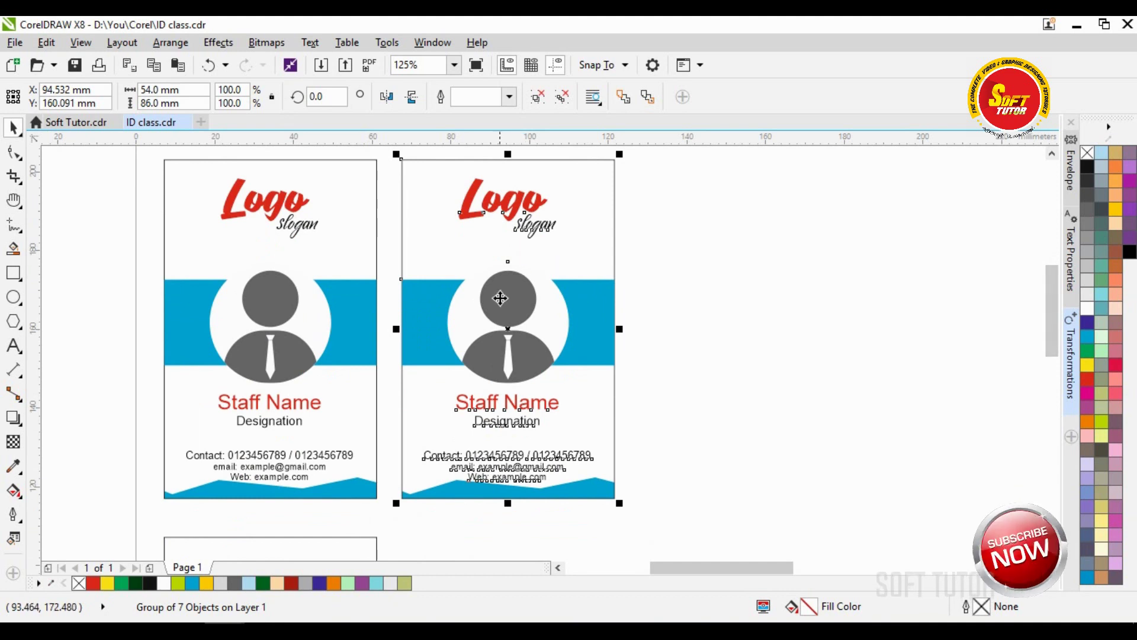
scroll(350, 269, "down", 1)
key("ctrl+d")
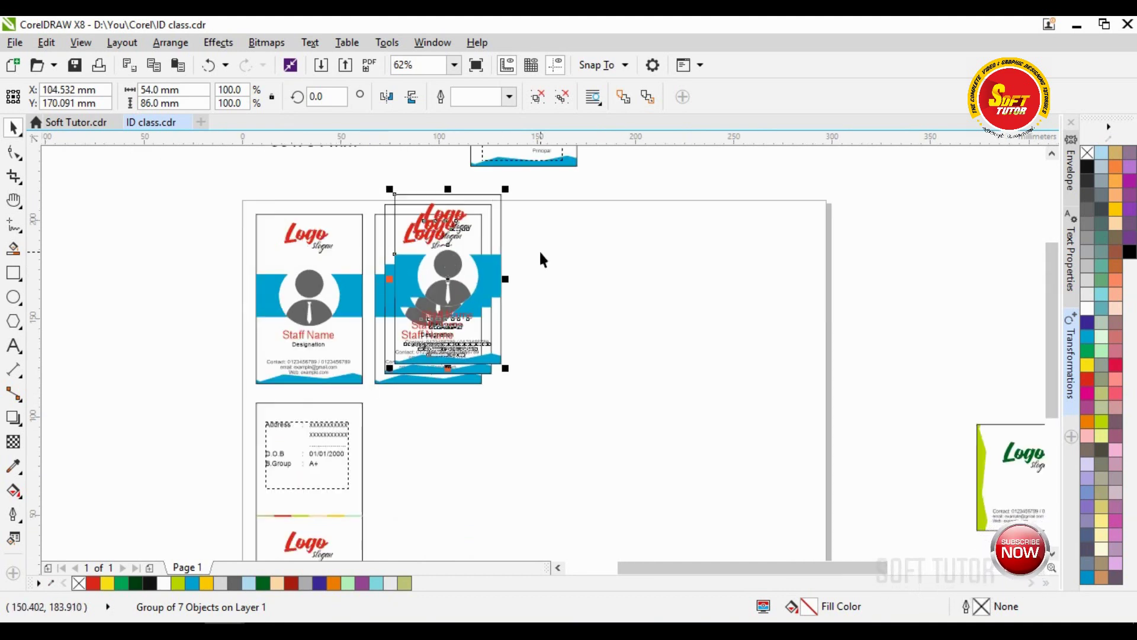
key("ctrl+z")
left_click_drag(430, 275, 561, 305)
key("ctrl+z")
Step: Duplicate the second front card and place the copy to its right, at about X 155.9 mm and Y 160 mm
key("ctrl+d")
left_click_drag(434, 253, 548, 265)
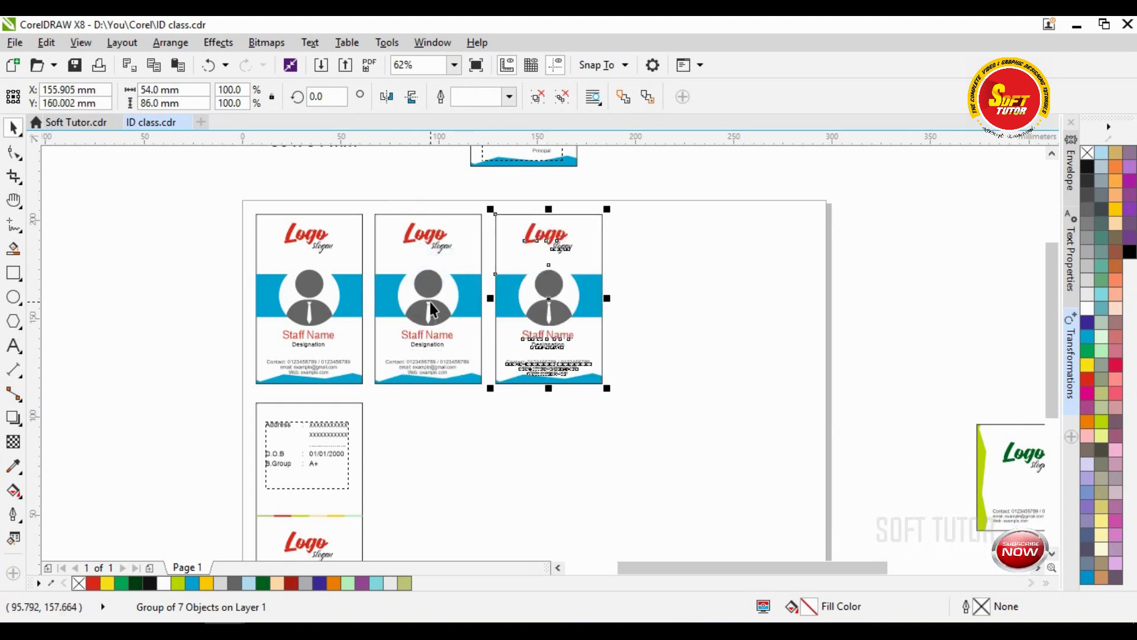
Step: Repeat the duplication twice to add a fourth and fifth front card to the row
key("ctrl+r")
key("ctrl+r")
left_click(910, 207)
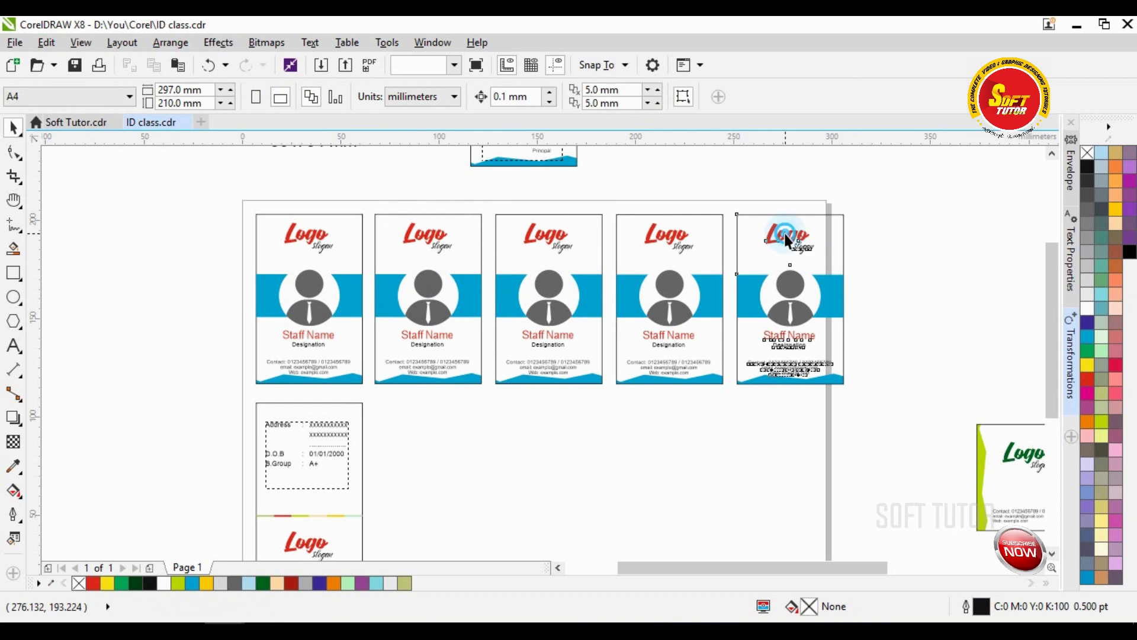
left_click(789, 249)
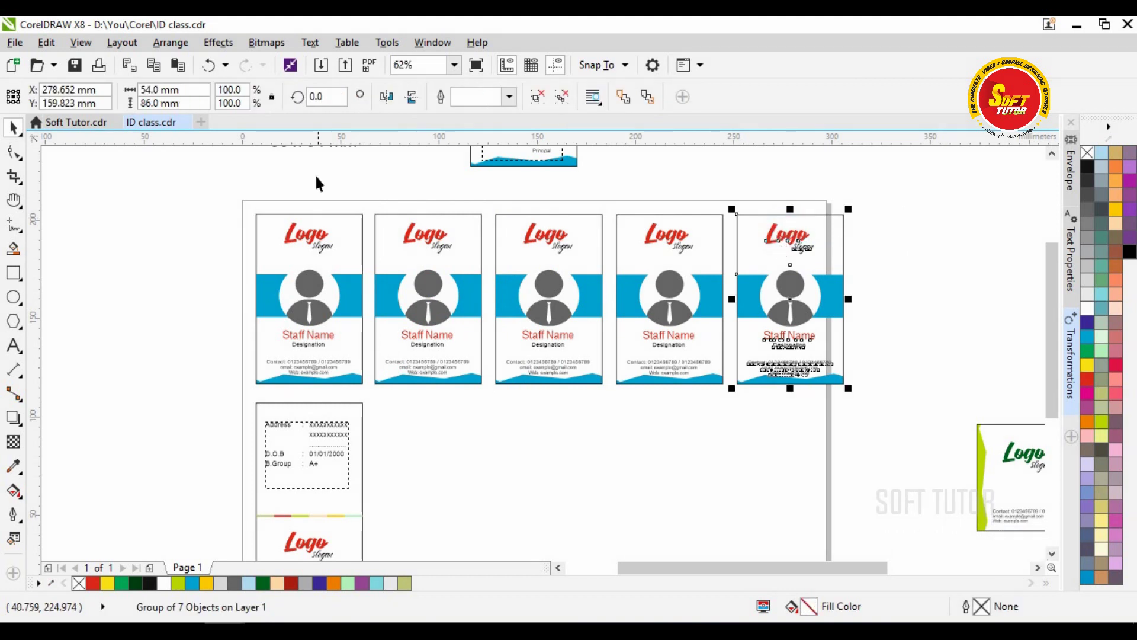
left_click(279, 233)
left_click(873, 208)
Step: Delete the fifth, fourth and third front card copies from the row
left_click(776, 250)
key("Delete")
left_click(622, 290)
key("Delete")
left_click(521, 266)
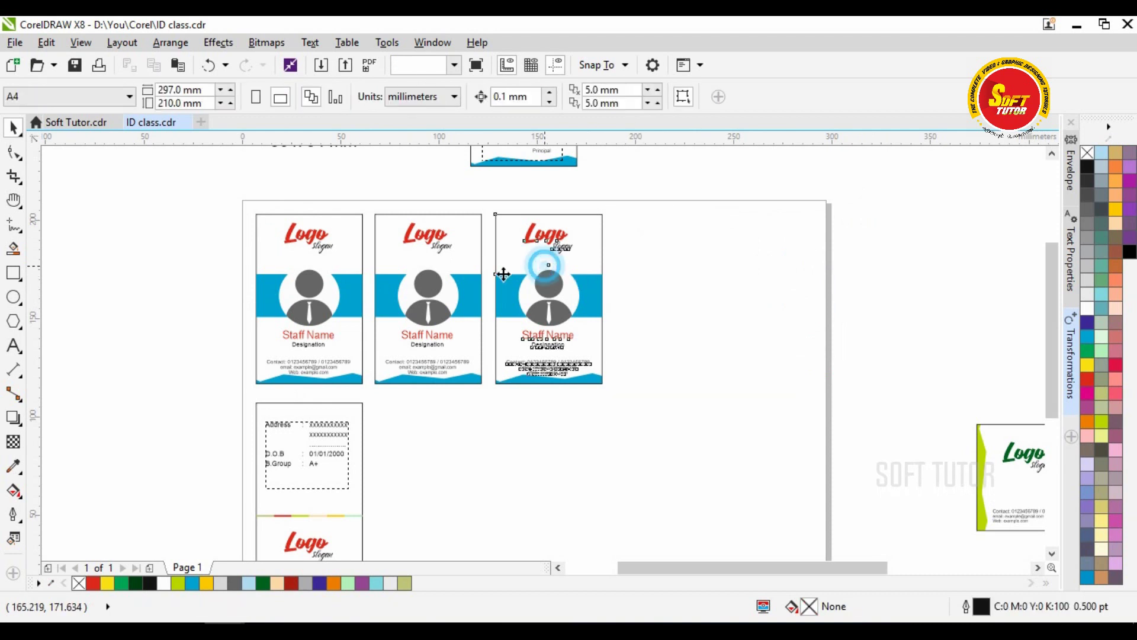
key("Delete")
Step: Move the second front card closer to the first one, at about X 90.9 mm and Y 159.9 mm
left_click_drag(438, 277, 443, 271)
left_click_drag(367, 275, 367, 275)
scroll(325, 256, "up", 2)
left_click_drag(541, 262, 529, 261)
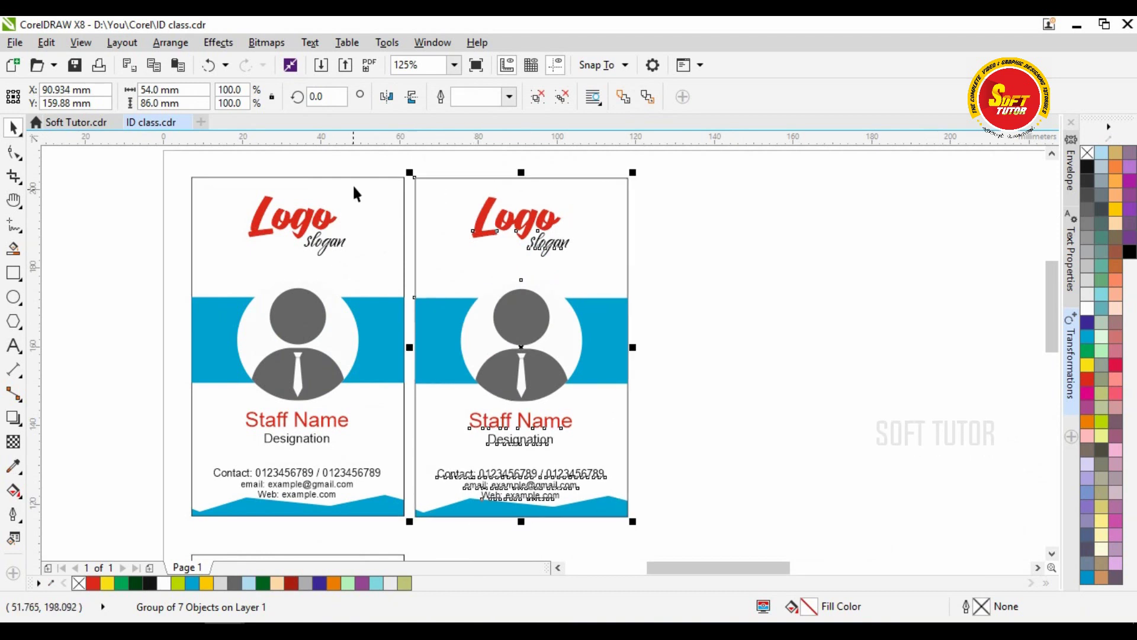
Step: Duplicate the second front card to its right at about X 147.3 mm and repeat the duplication twice to complete a row of five
scroll(333, 250, "down", 2)
left_click_drag(426, 254, 535, 258)
key("ctrl+r")
key("ctrl+r")
Step: Align the top edges of all five front cards in the row
left_click_drag(869, 193, 260, 392)
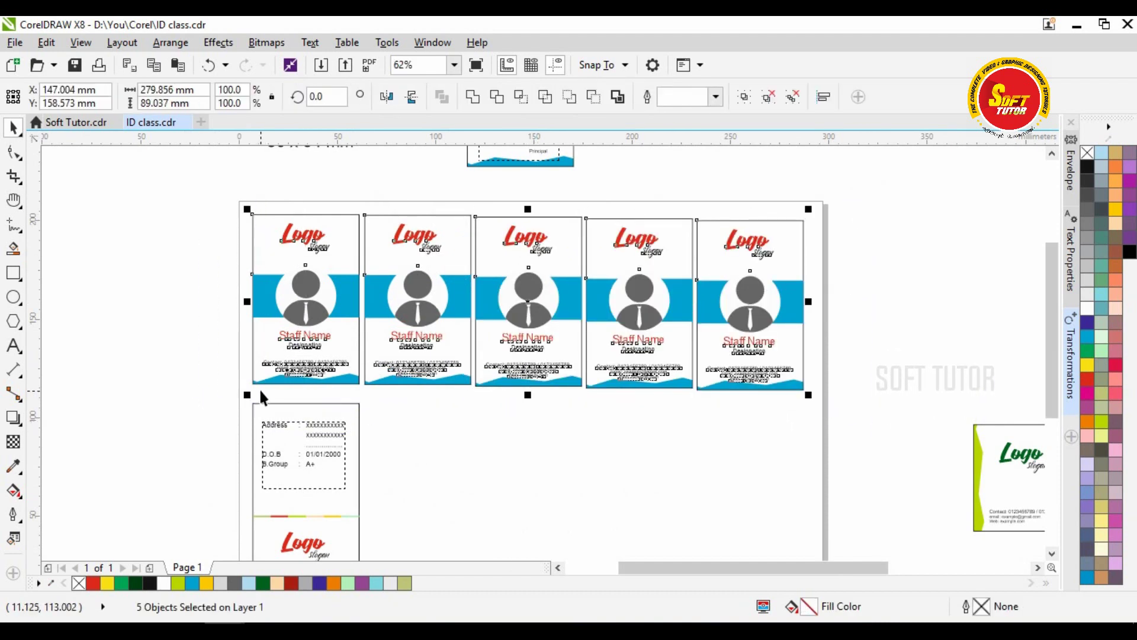
key("t")
left_click(166, 318)
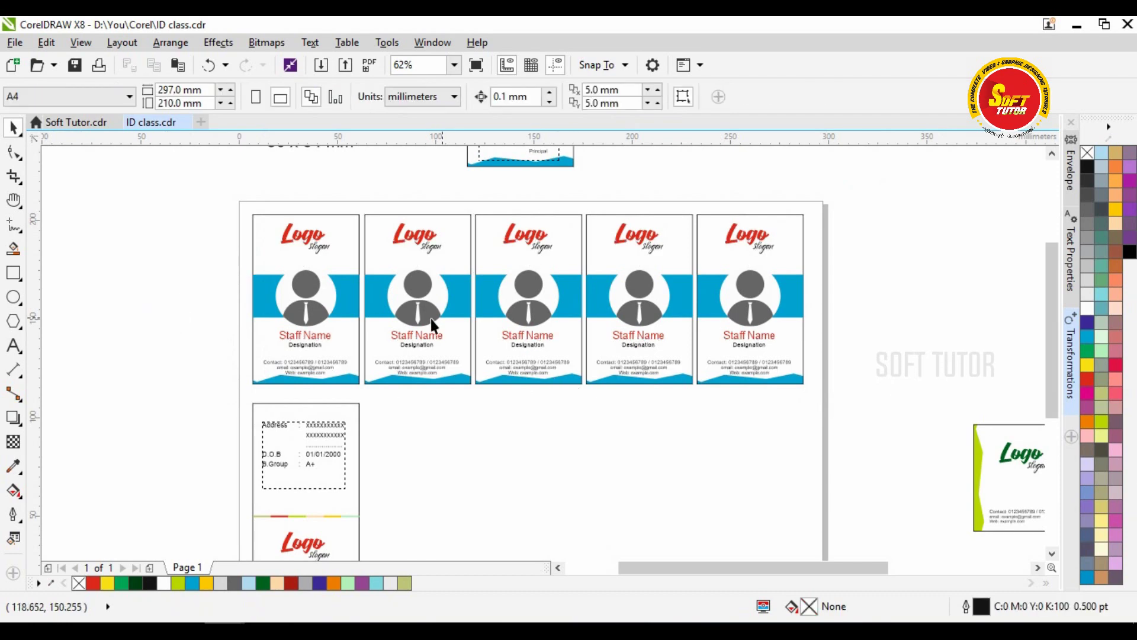
left_click(304, 422)
scroll(301, 380, "down", 3)
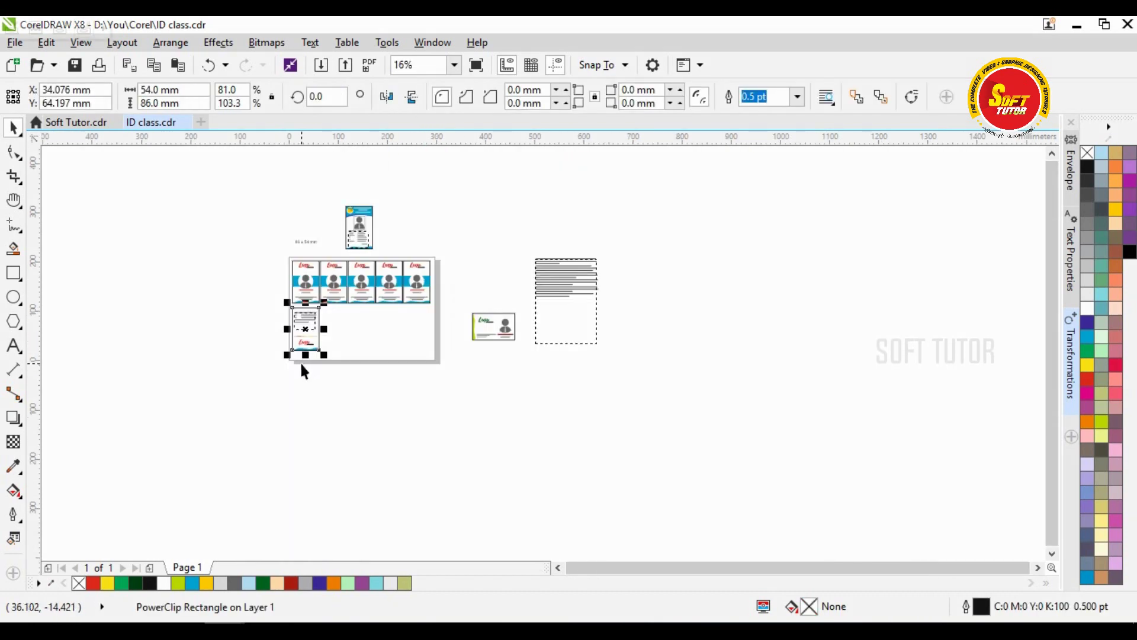
scroll(314, 332, "up", 1)
scroll(276, 314, "up", 1)
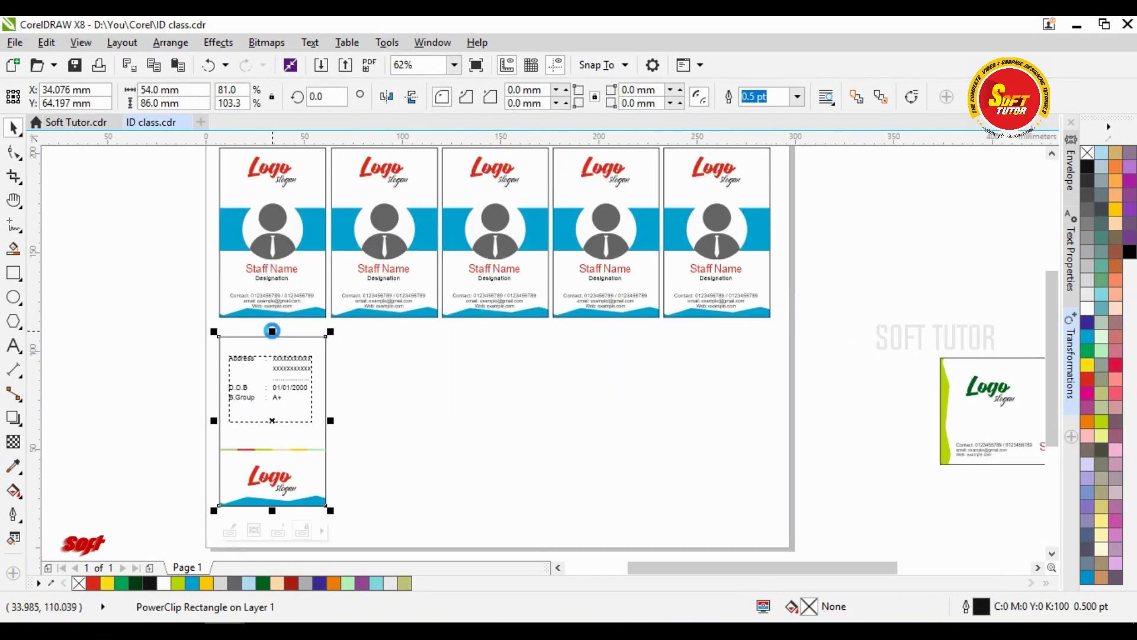
left_click(325, 306, "shift")
left_click(150, 335)
left_click(263, 362)
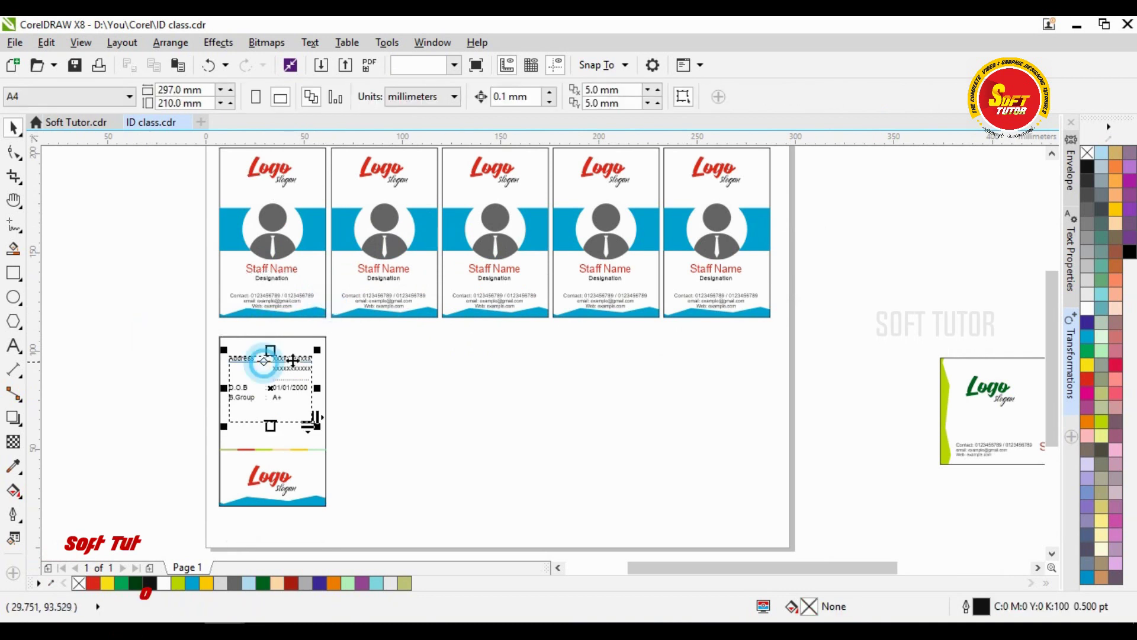
left_click(380, 292, "shift")
key("ctrl+z")
key("ctrl+z")
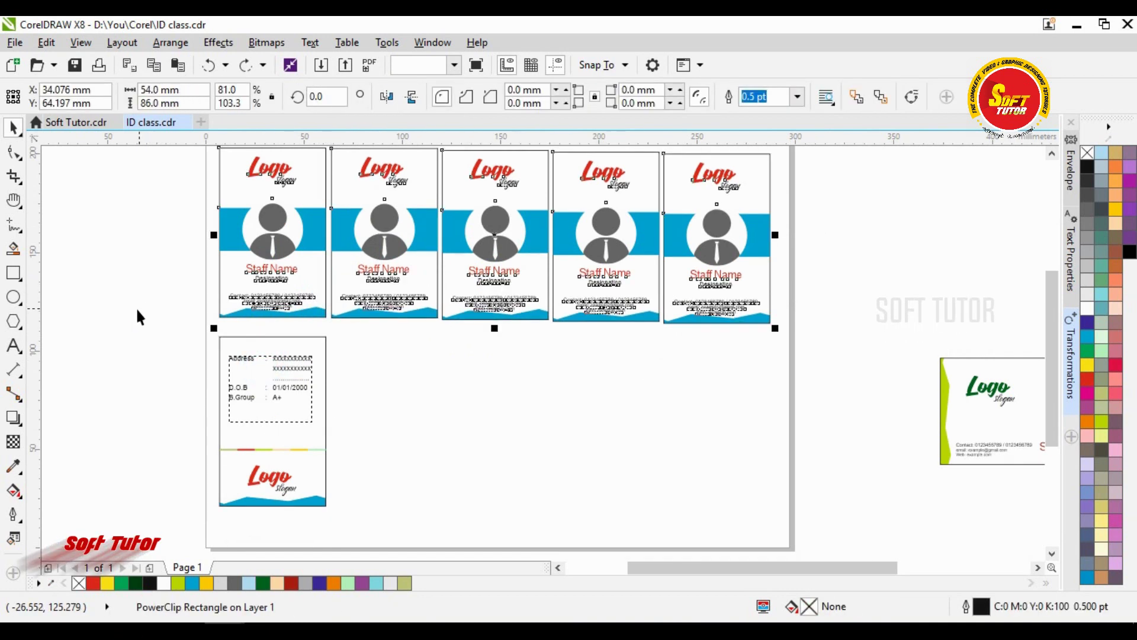
left_click(138, 308)
key("ctrl+shift+z")
left_click(163, 348)
Step: Group the back card's objects and place a duplicate centred beneath the second front card
left_click_drag(196, 330, 379, 514)
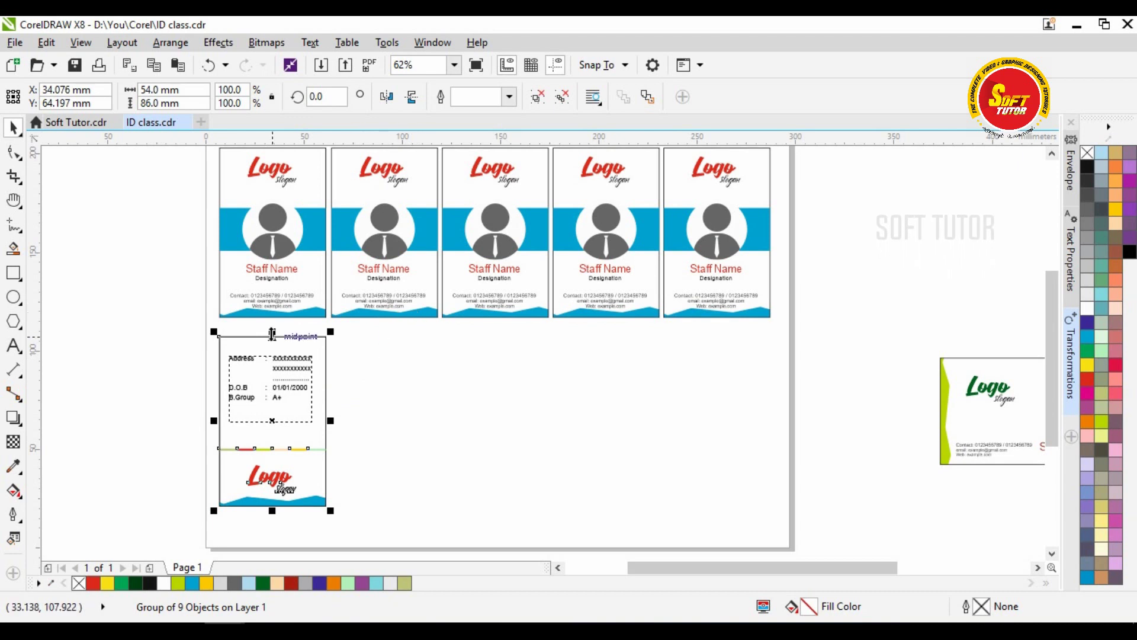
left_click(422, 311, "shift")
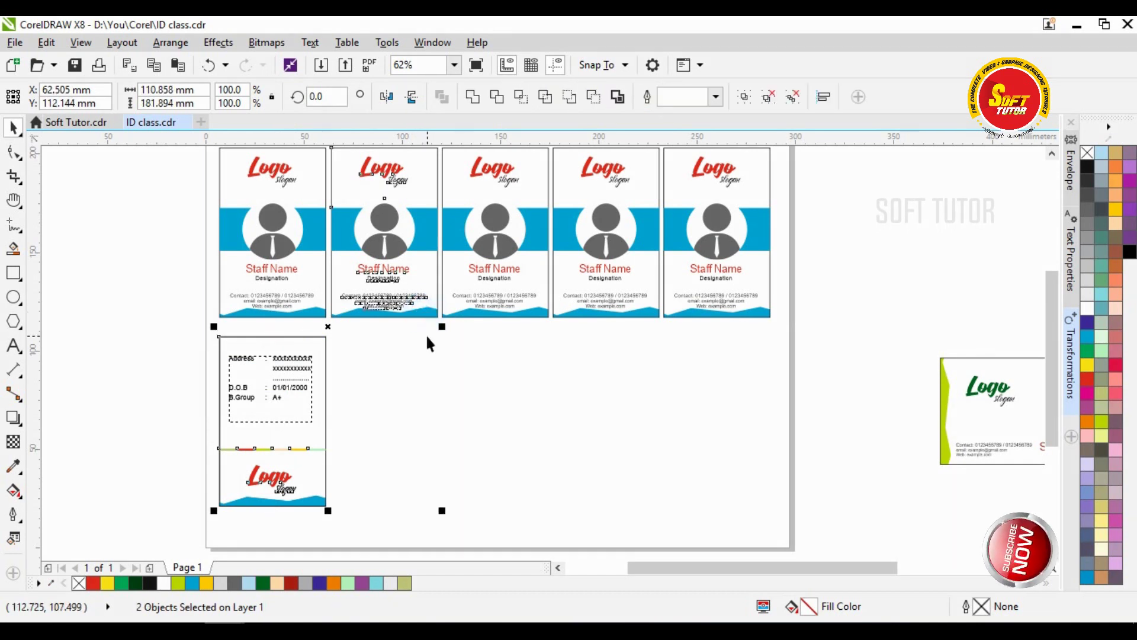
left_click(133, 303)
Step: Duplicate the second back card and centre the copy beneath the third front card
left_click(381, 378)
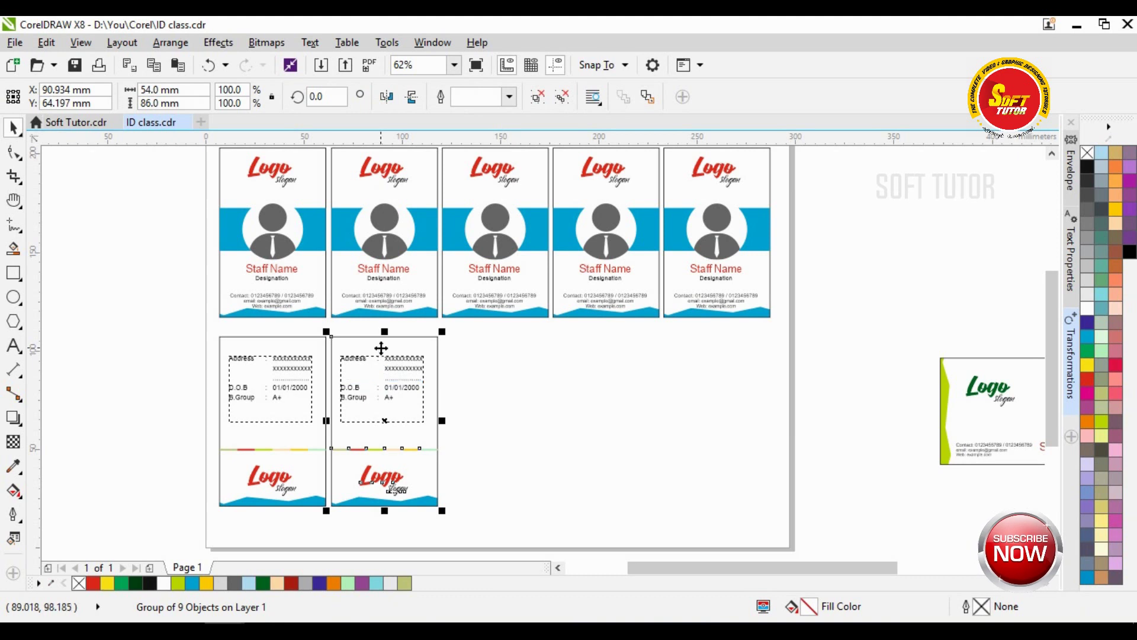
key("plus")
left_click(520, 283, "shift")
key("c")
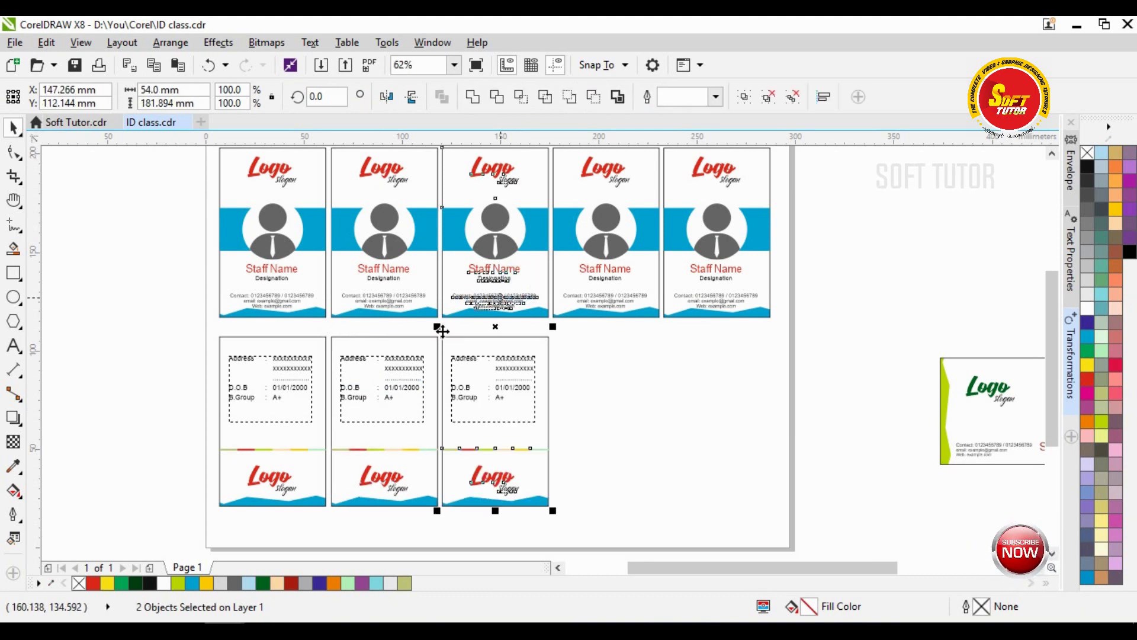
left_click(184, 342)
Step: Add two more back card duplicates, centred beneath the fourth and fifth front cards
left_click(508, 390)
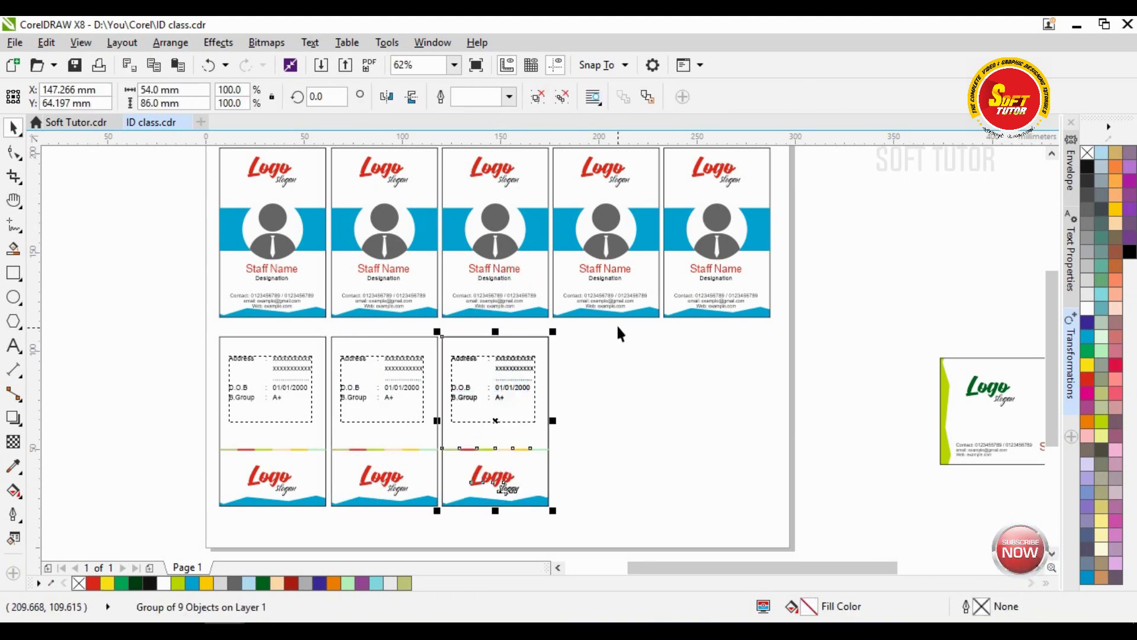
left_click(644, 289, "shift")
key("l")
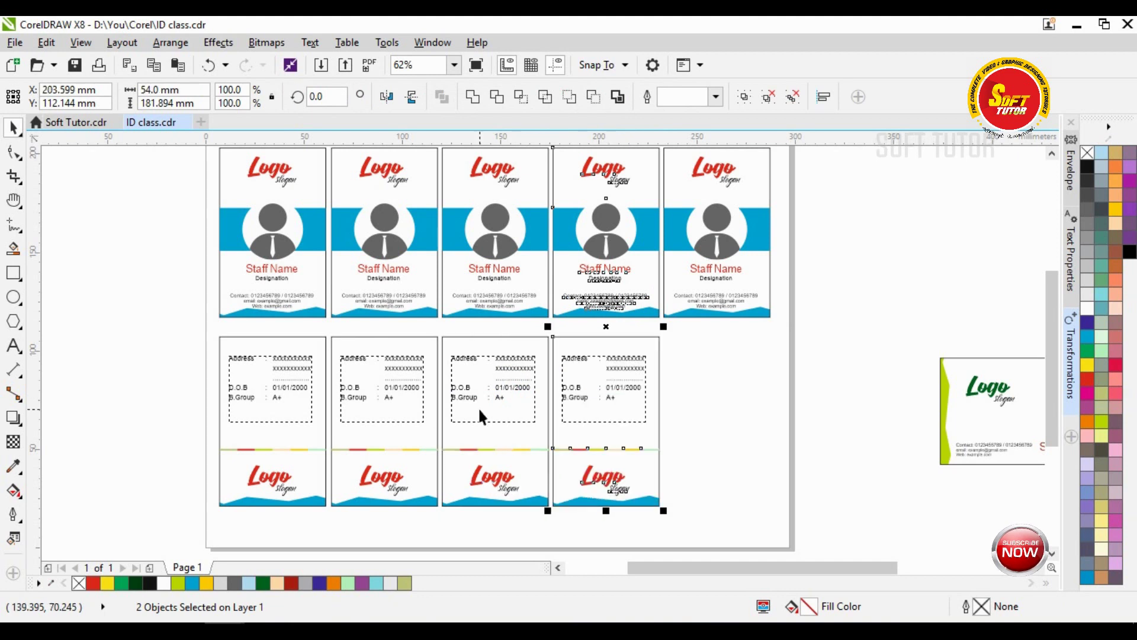
left_click(166, 333)
left_click(604, 380)
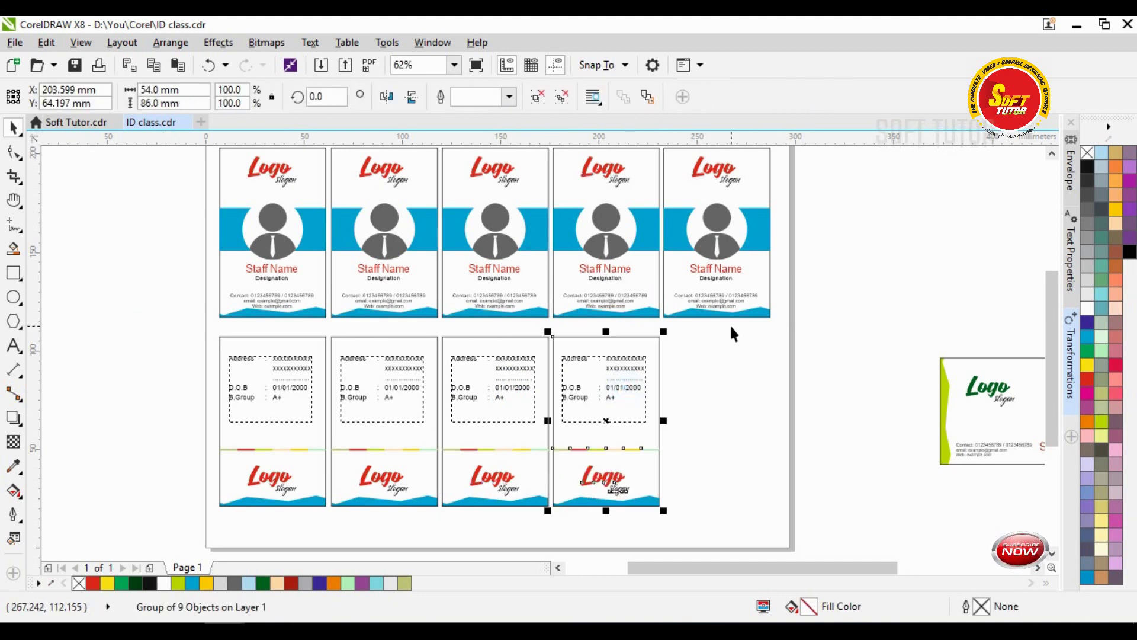
left_click(760, 287, "shift")
key("l")
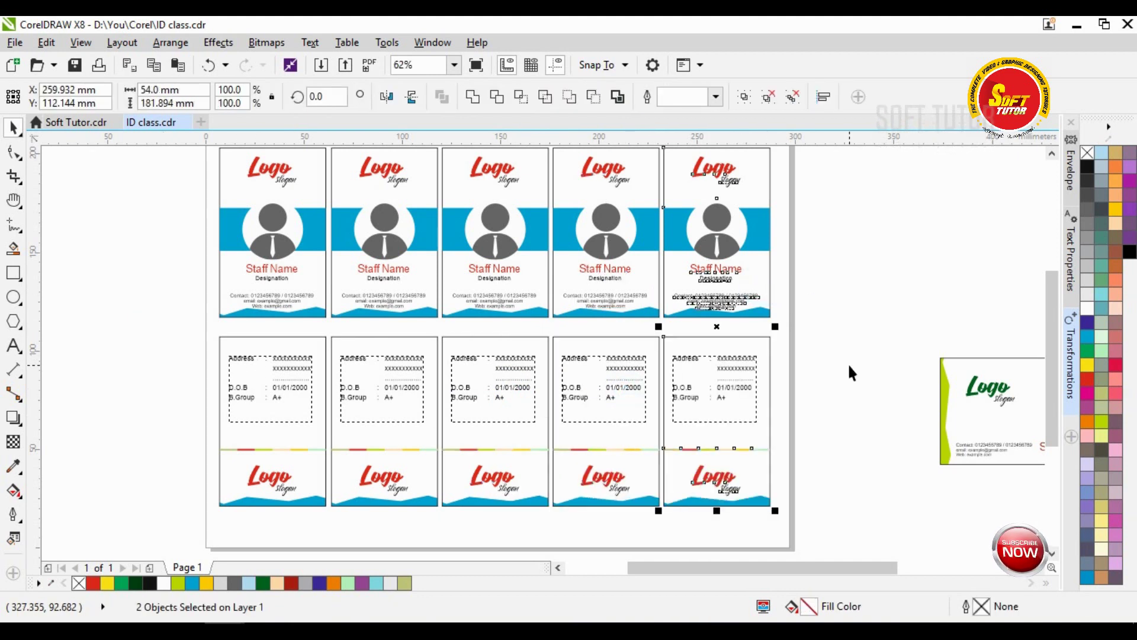
left_click(848, 363)
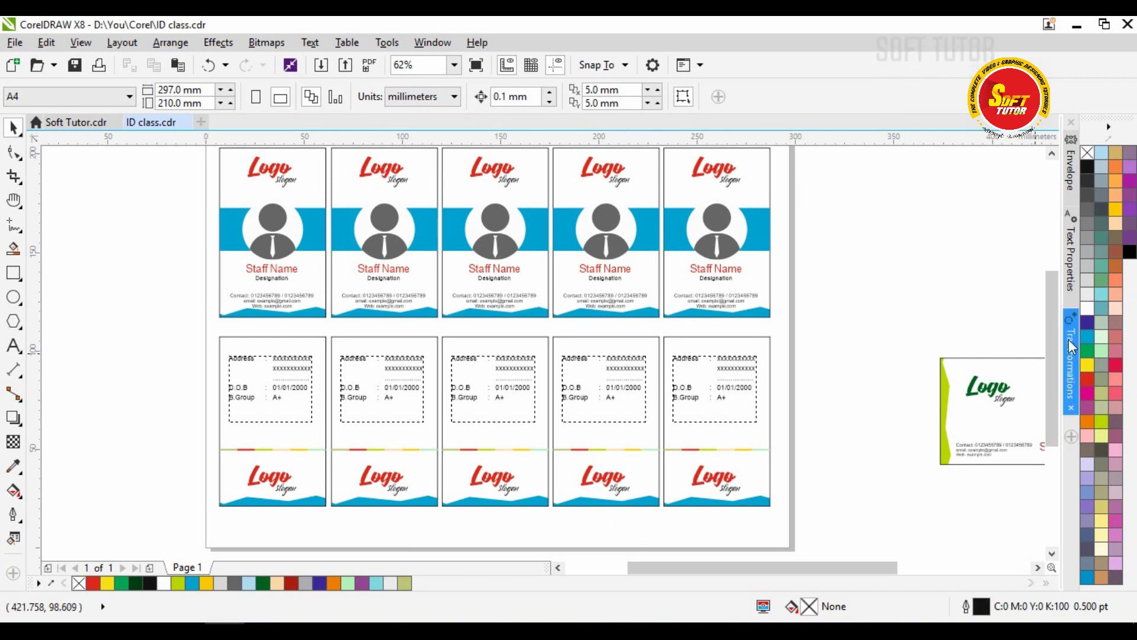
Step: Replace the placeholder staff name on the second front card with a person's name in capitals
left_click_drag(1058, 322, 1054, 304)
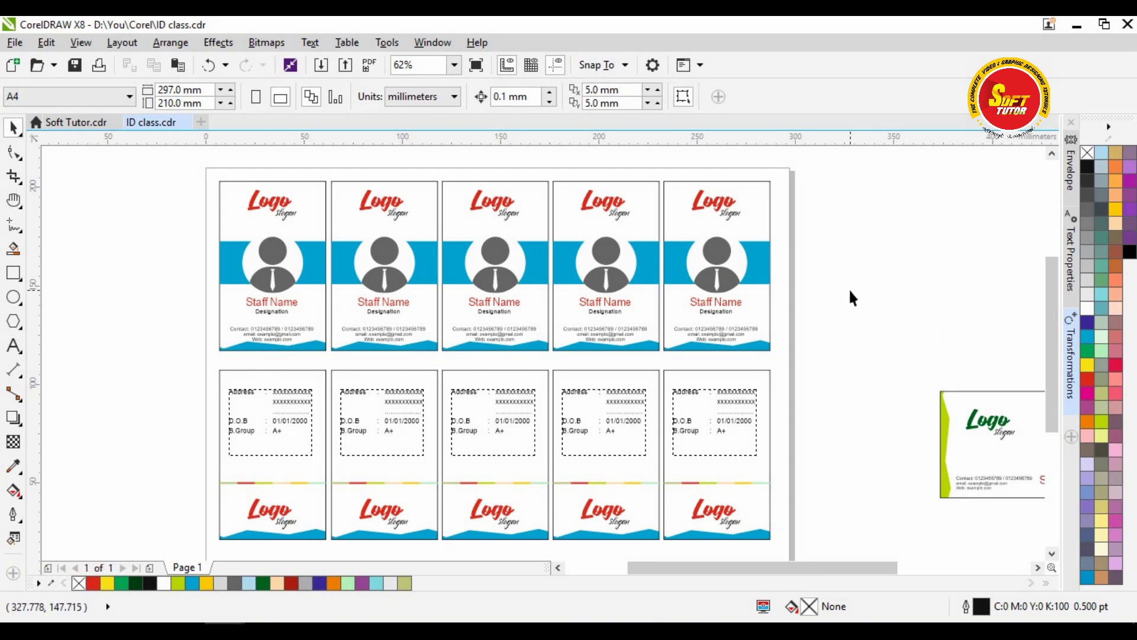
mouse_move(1050, 268)
left_mouse_down()
mouse_move(1051, 292)
mouse_move(1043, 272)
left_mouse_up()
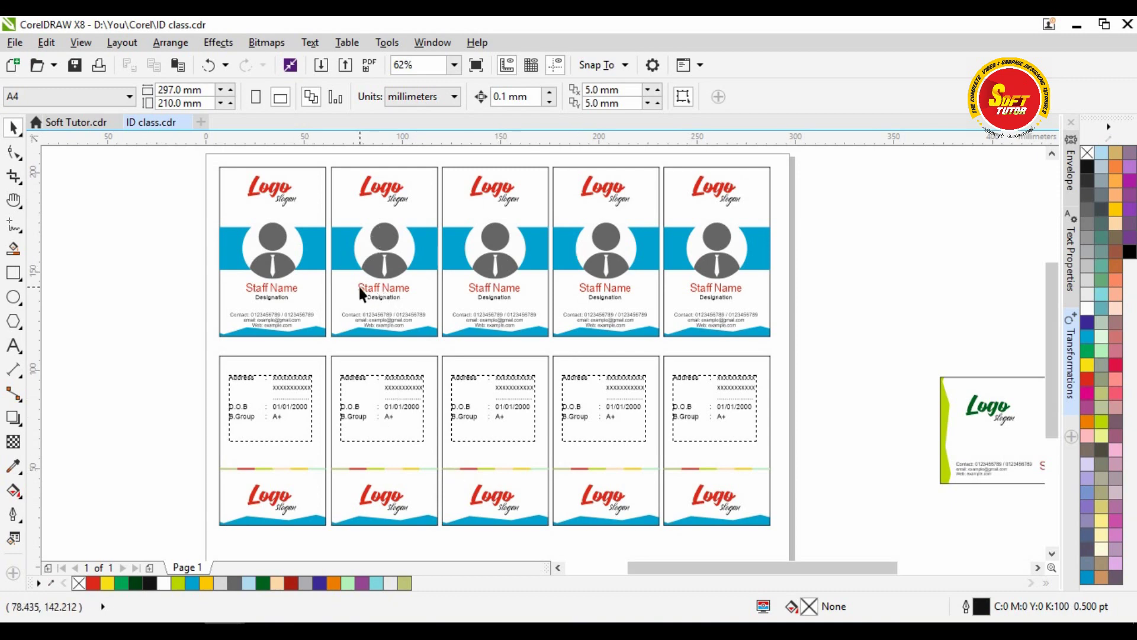
key("F8")
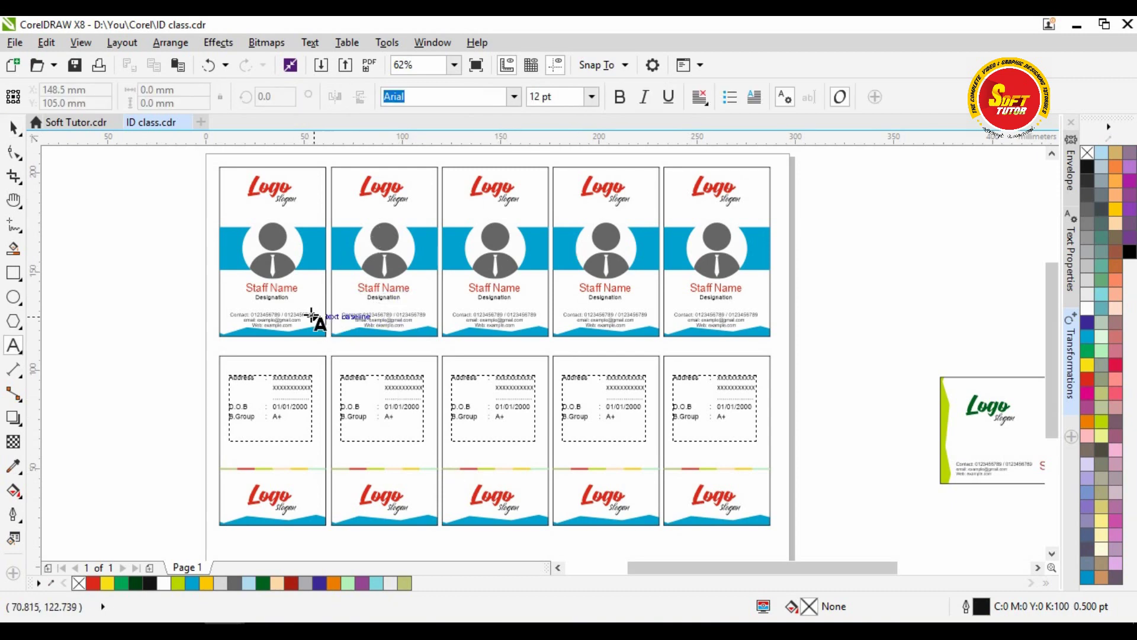
scroll(314, 320, "up", 2)
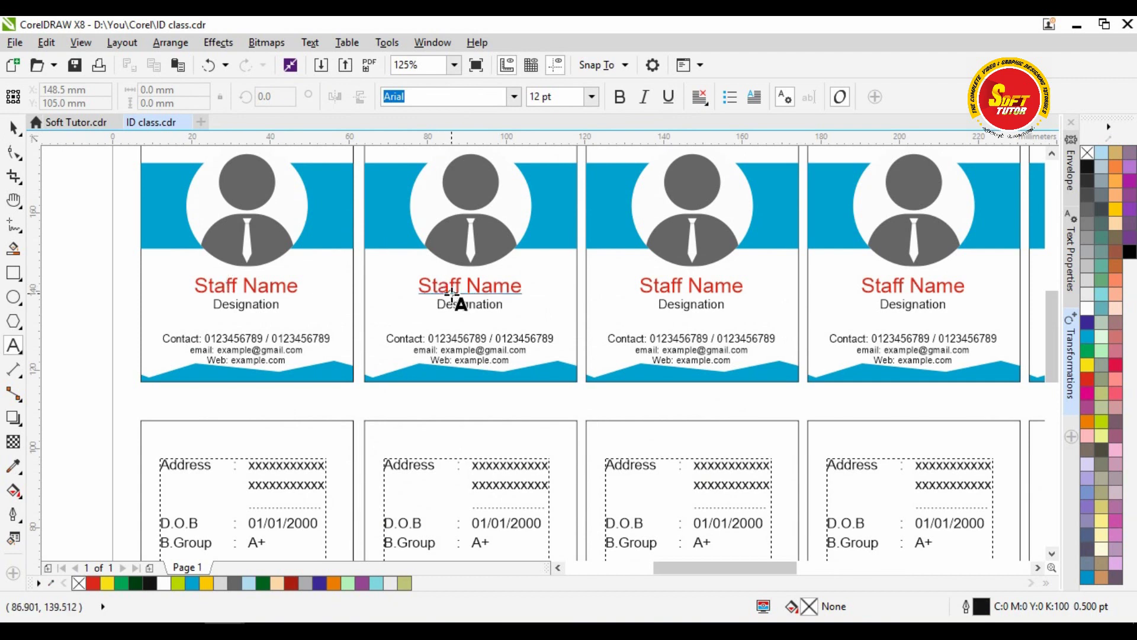
left_click(503, 284)
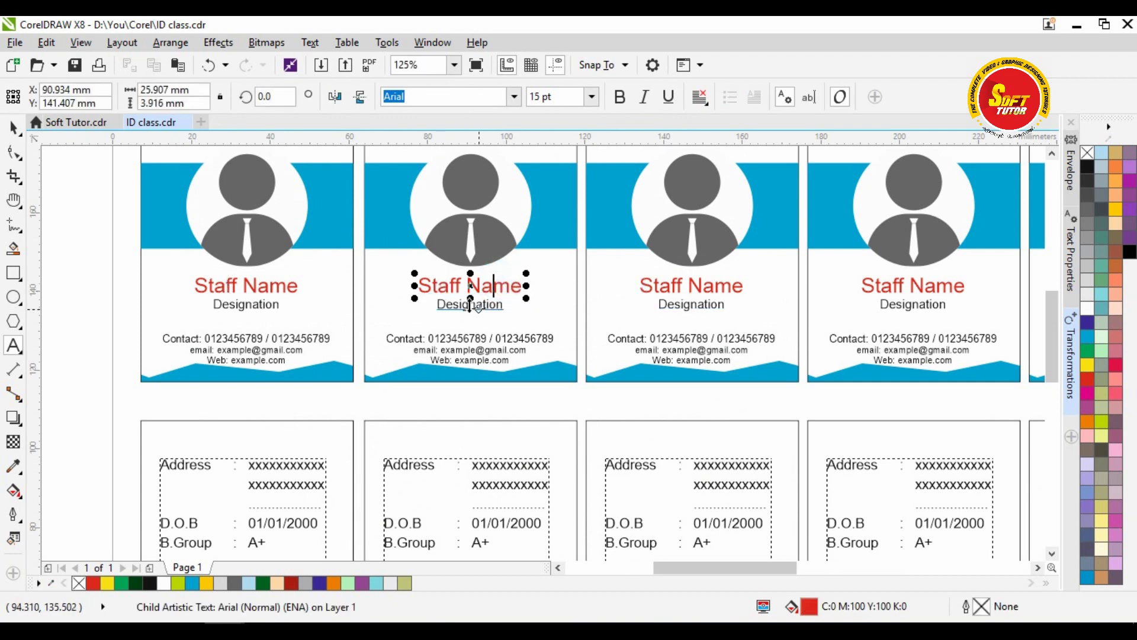
left_click(432, 282)
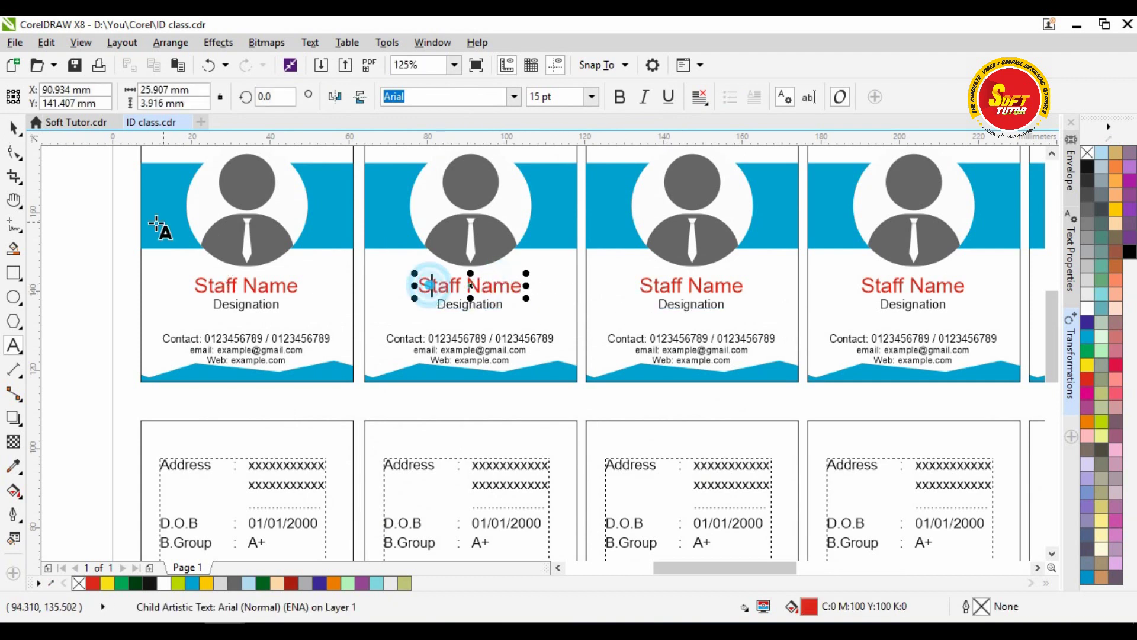
left_click(443, 284)
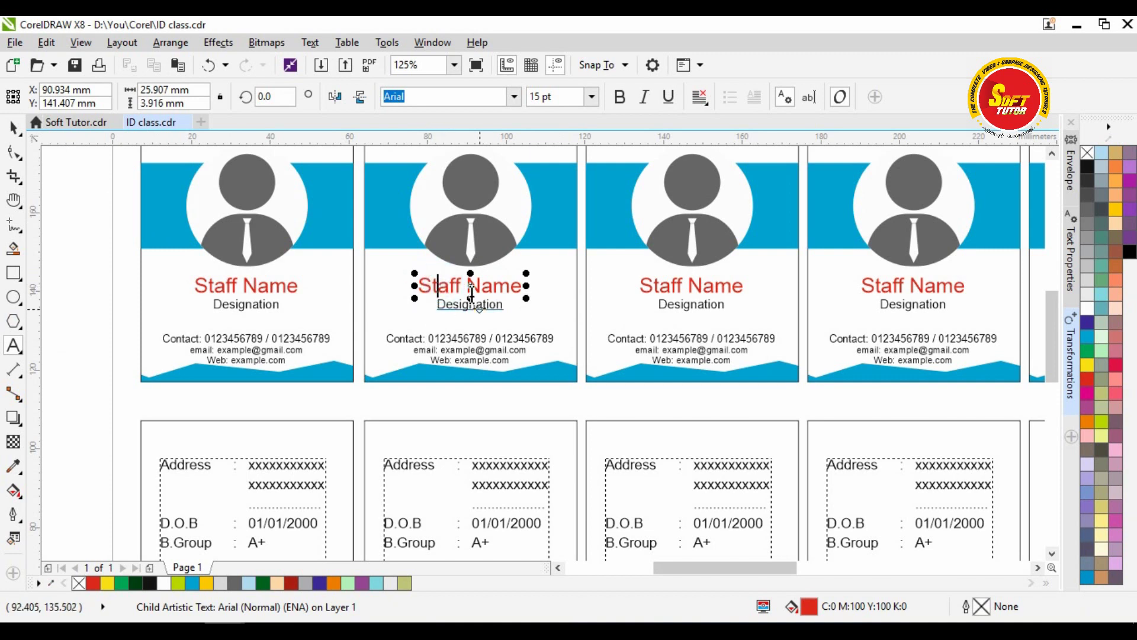
key("ctrl+a")
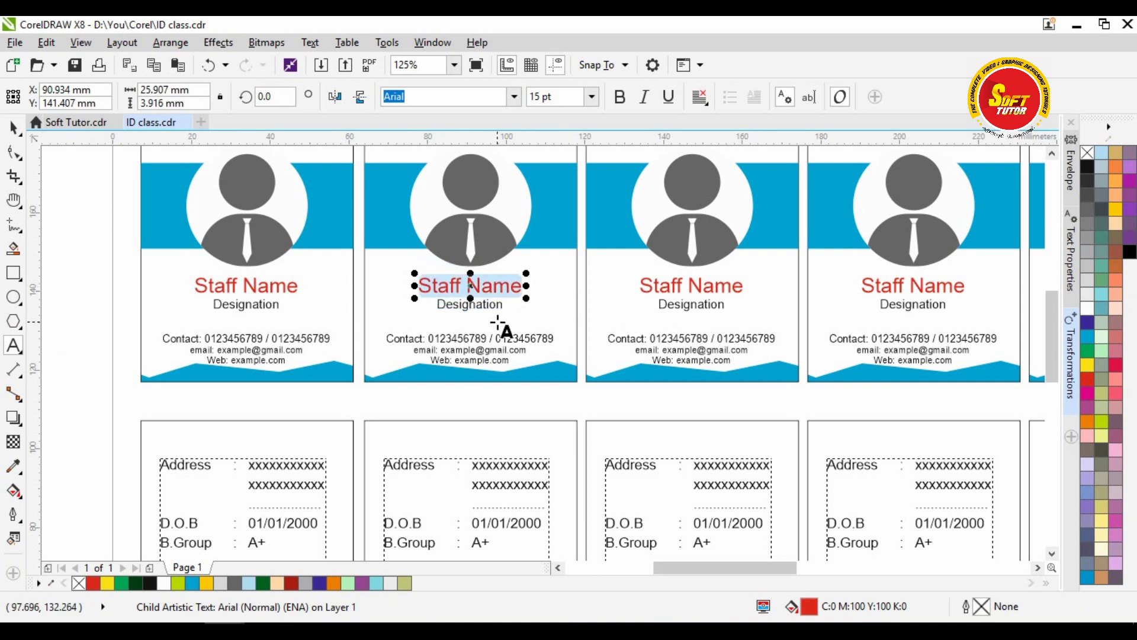
type("r")
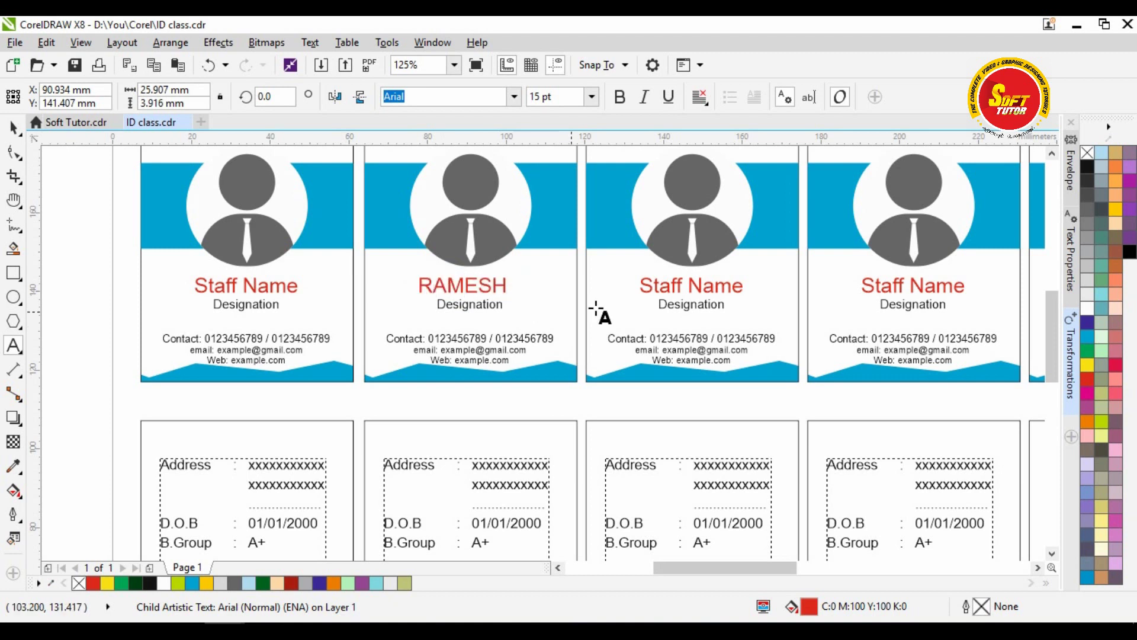
Step: Replace the placeholder staff name on the third front card with another person's name in capitals
left_click(666, 285)
key("ctrl+a")
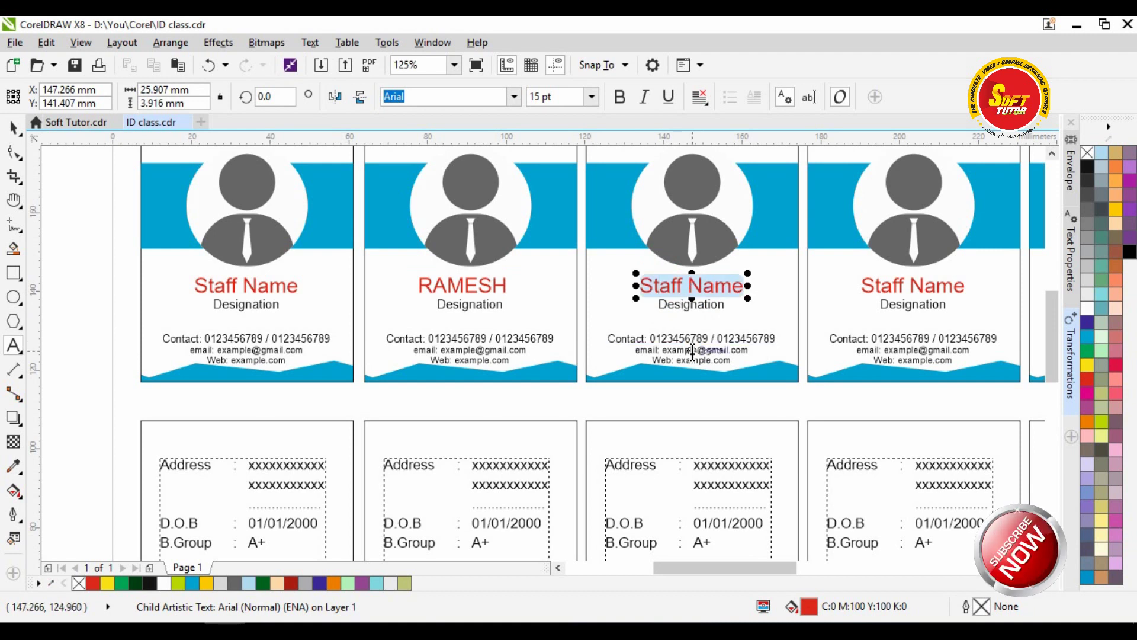
type("KUMAR")
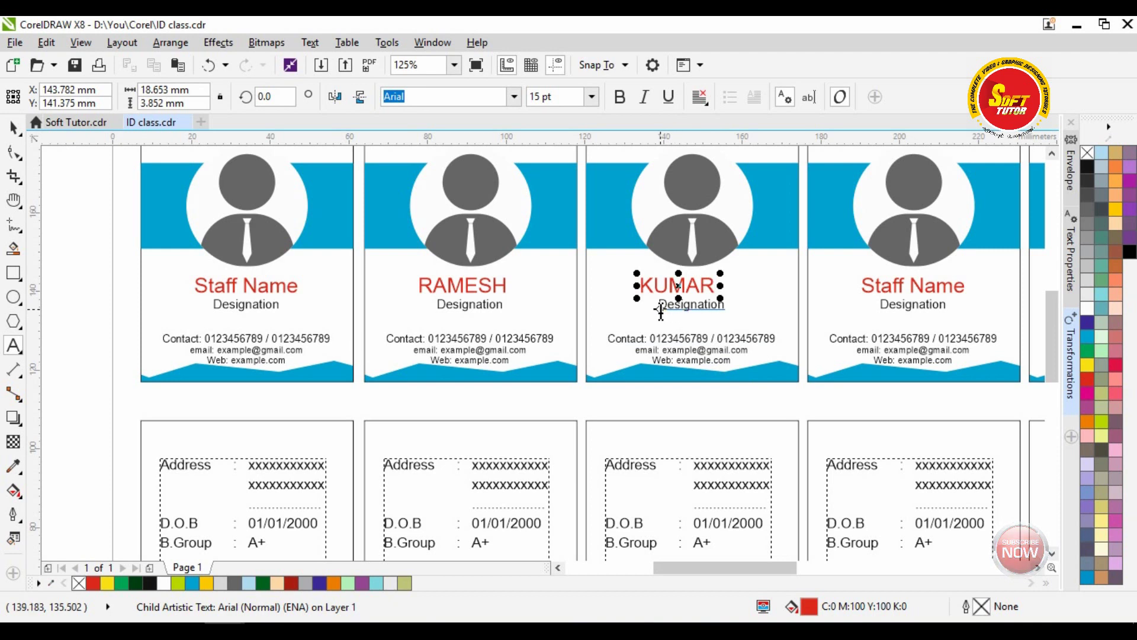
key("ctrl+a")
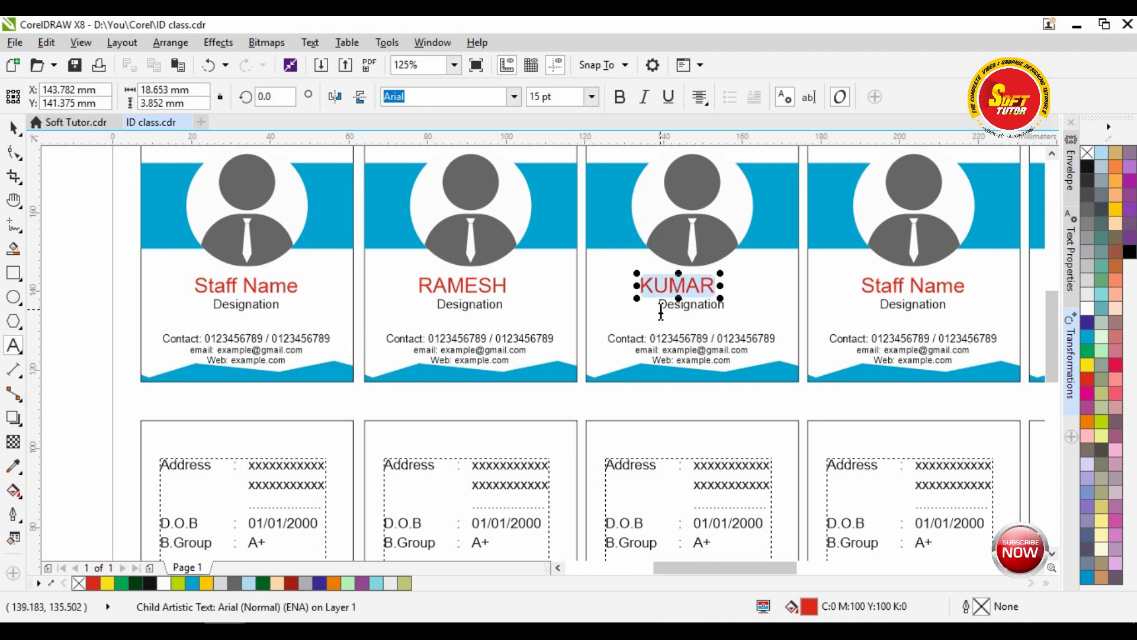
key("ctrl+z")
key("ctrl+space")
Step: Delete all duplicated front and back cards, keeping only the first front card and first back card on the page
scroll(420, 220, "down", 1)
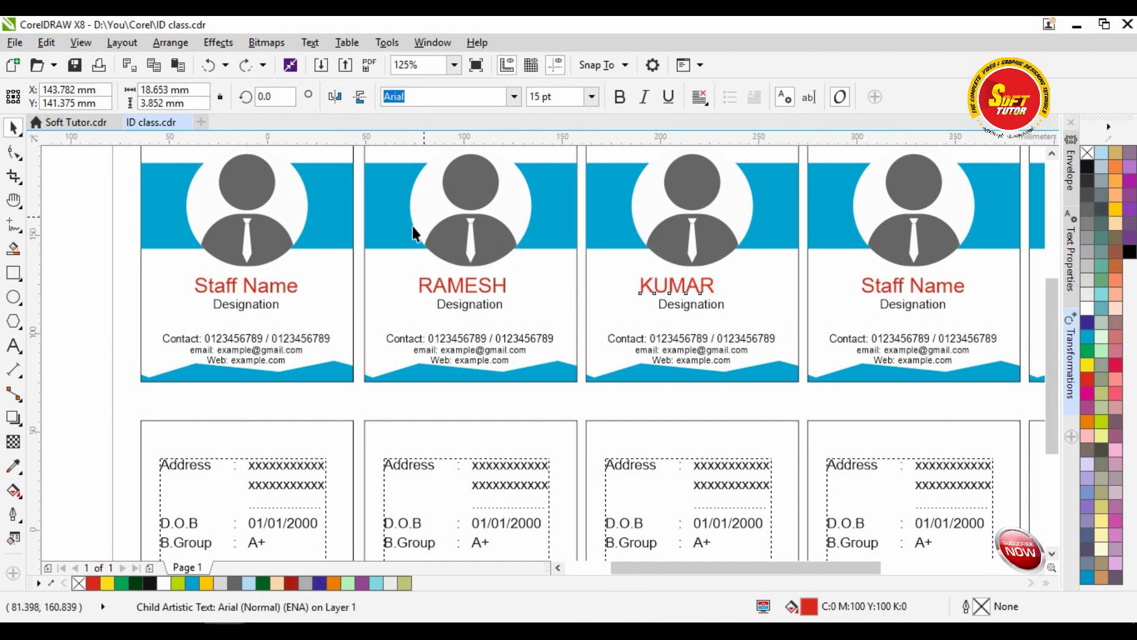
left_click(187, 279)
key("h")
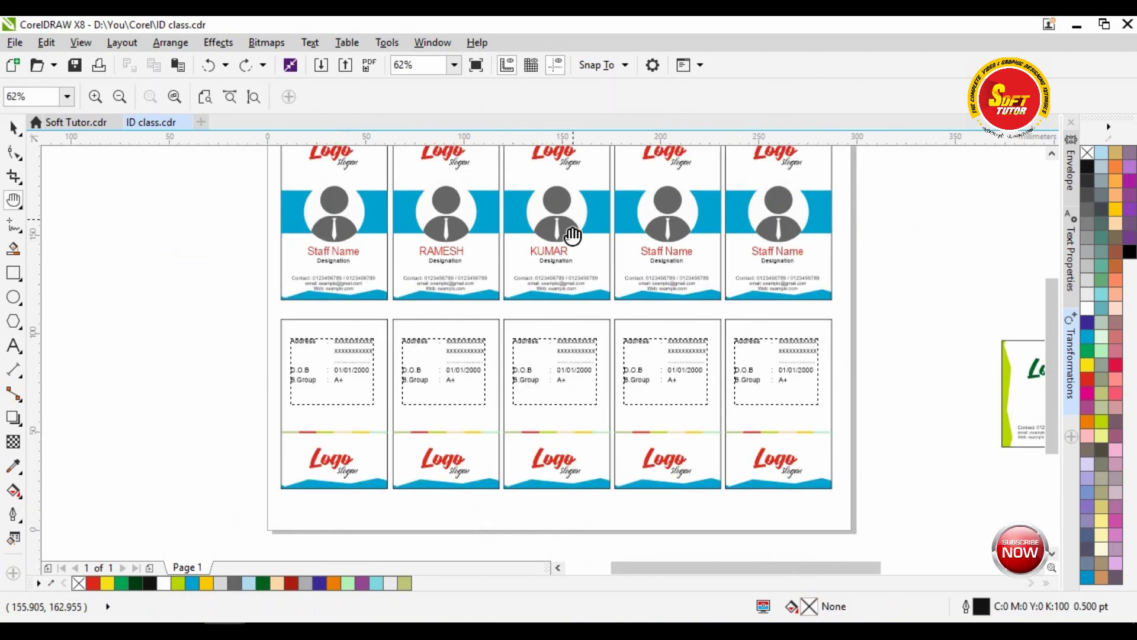
left_click_drag(563, 252, 542, 359)
left_click_drag(575, 411, 574, 399)
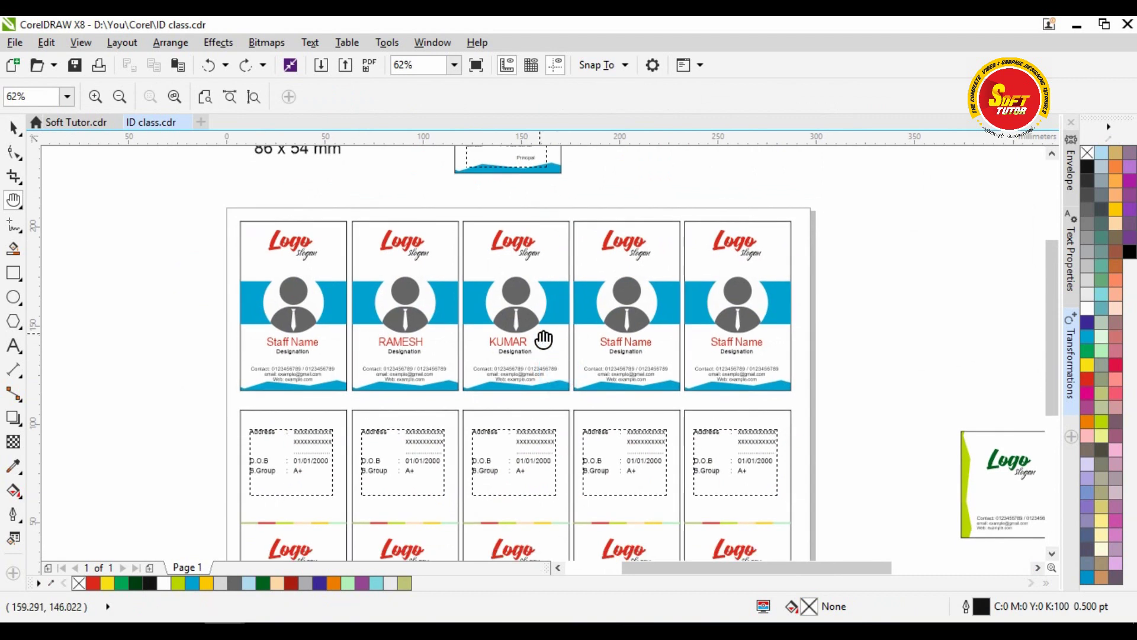
left_click_drag(503, 359, 510, 332)
key("space")
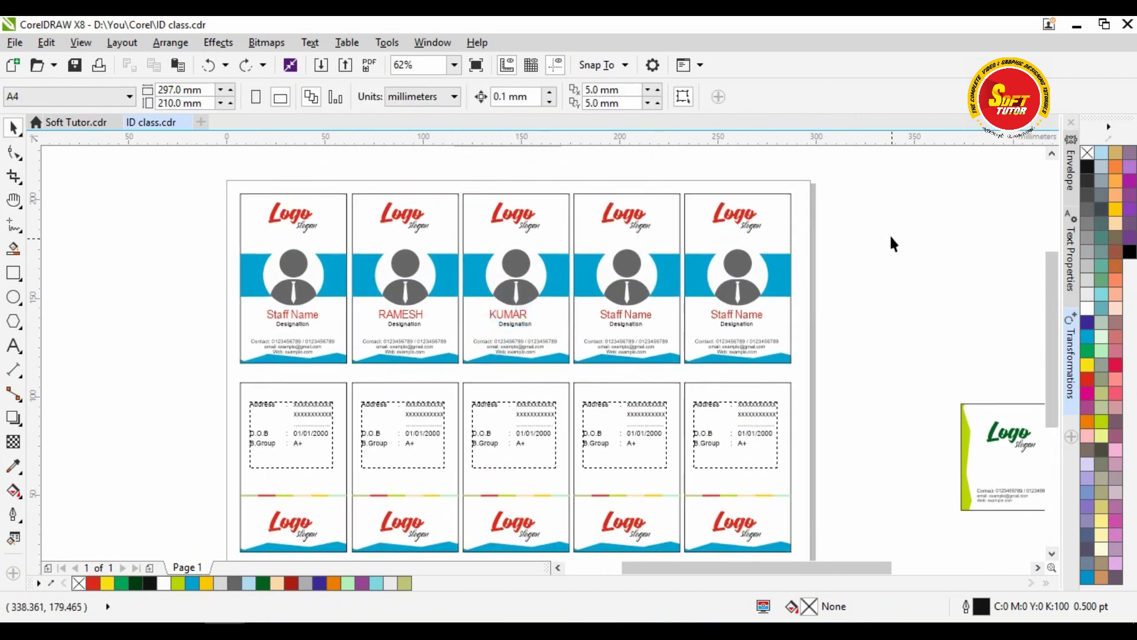
left_click_drag(817, 173, 349, 533)
key("Delete")
Step: Ungroup the objects of the remaining front card and clear the selection
left_click(253, 415)
left_click(291, 249)
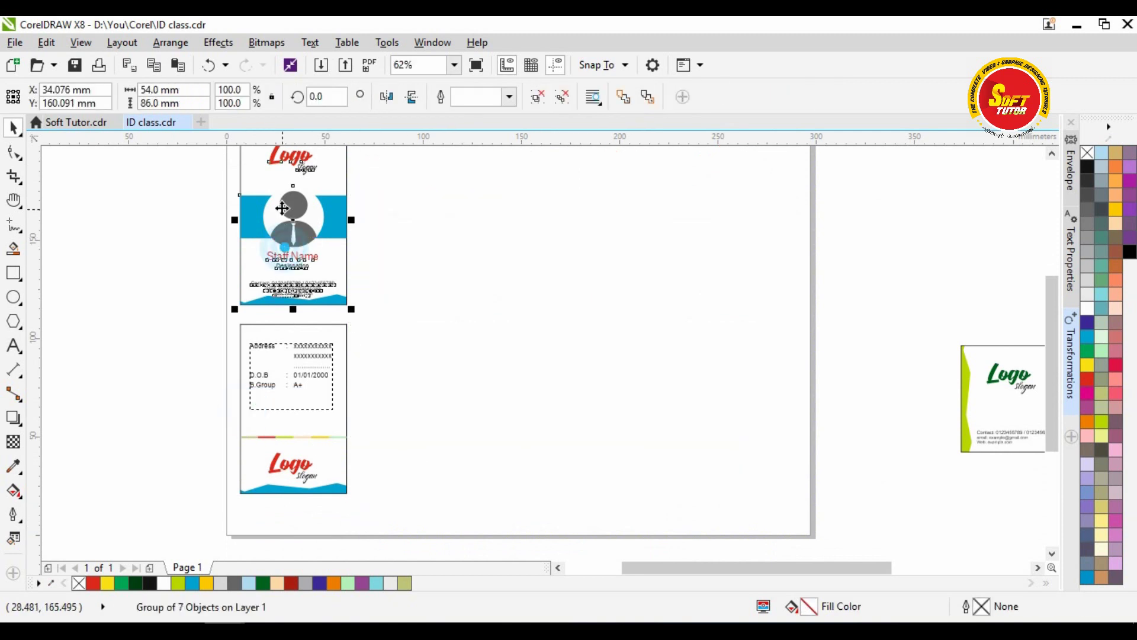
scroll(283, 208, "up", 2)
key("ctrl+u")
left_click(65, 301)
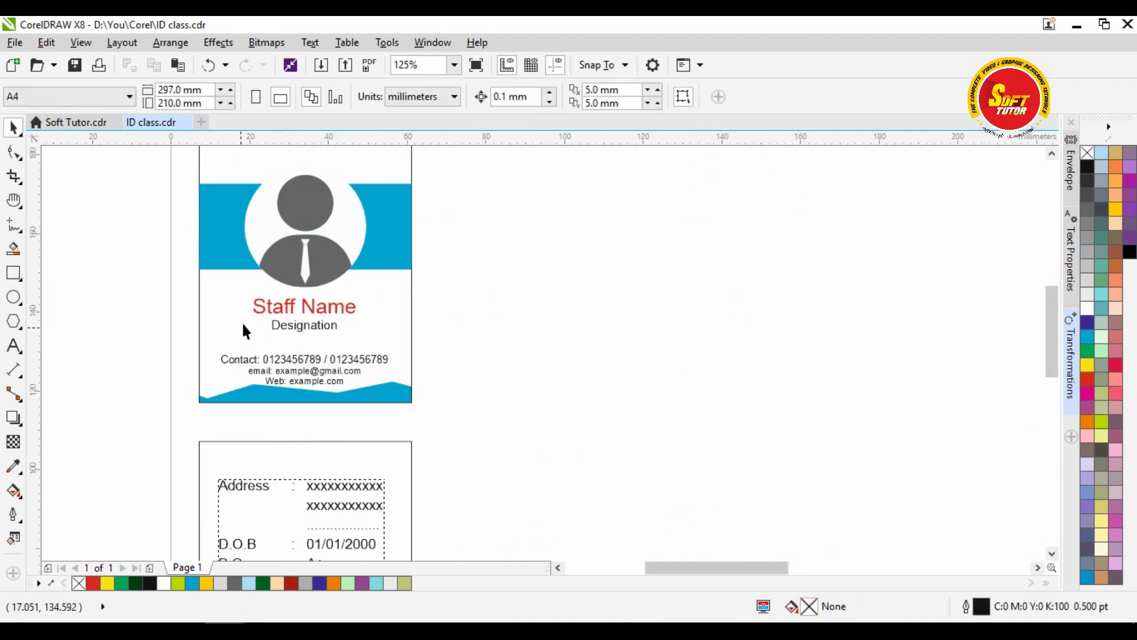
Step: Centre-align the staff name text on the front card
left_click(256, 305)
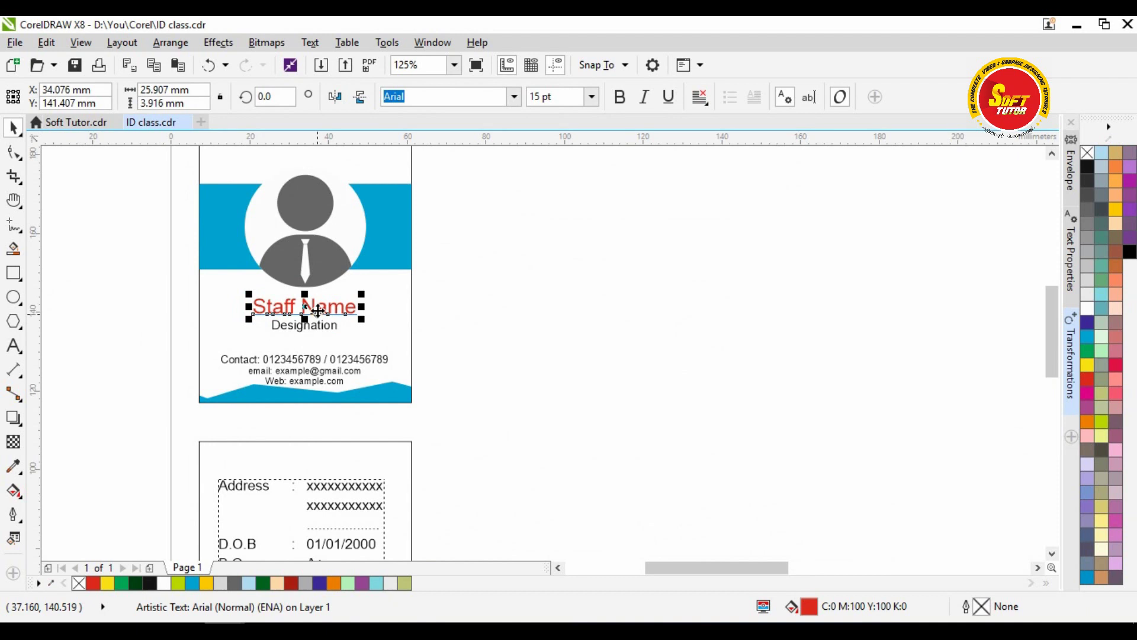
left_click(304, 305)
double_click(281, 305)
key("ctrl+a")
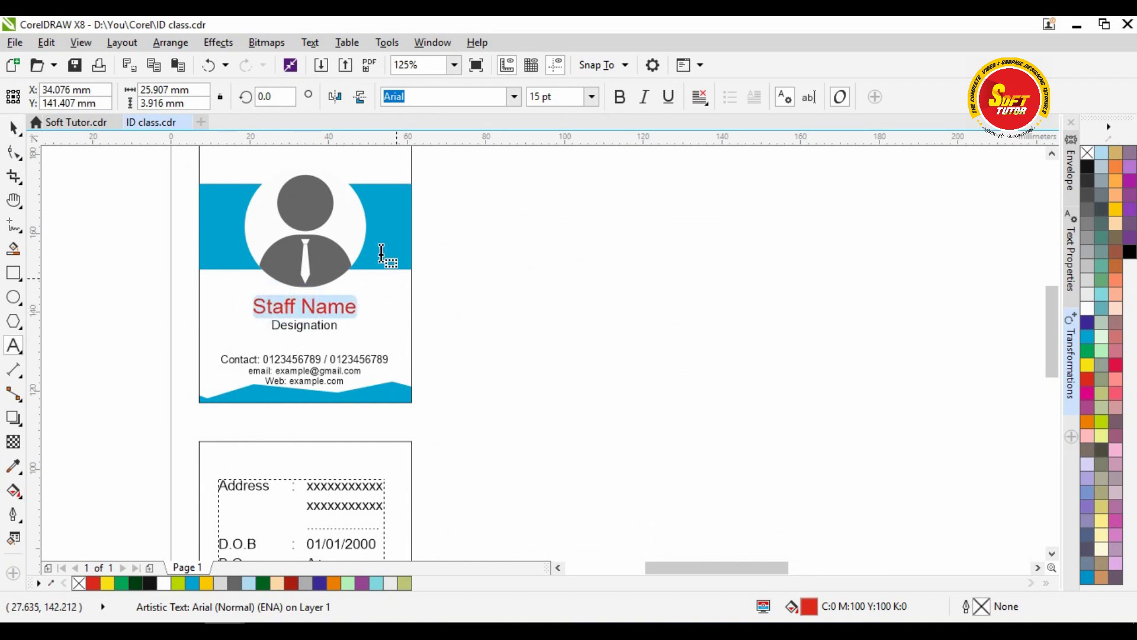
left_click(700, 97)
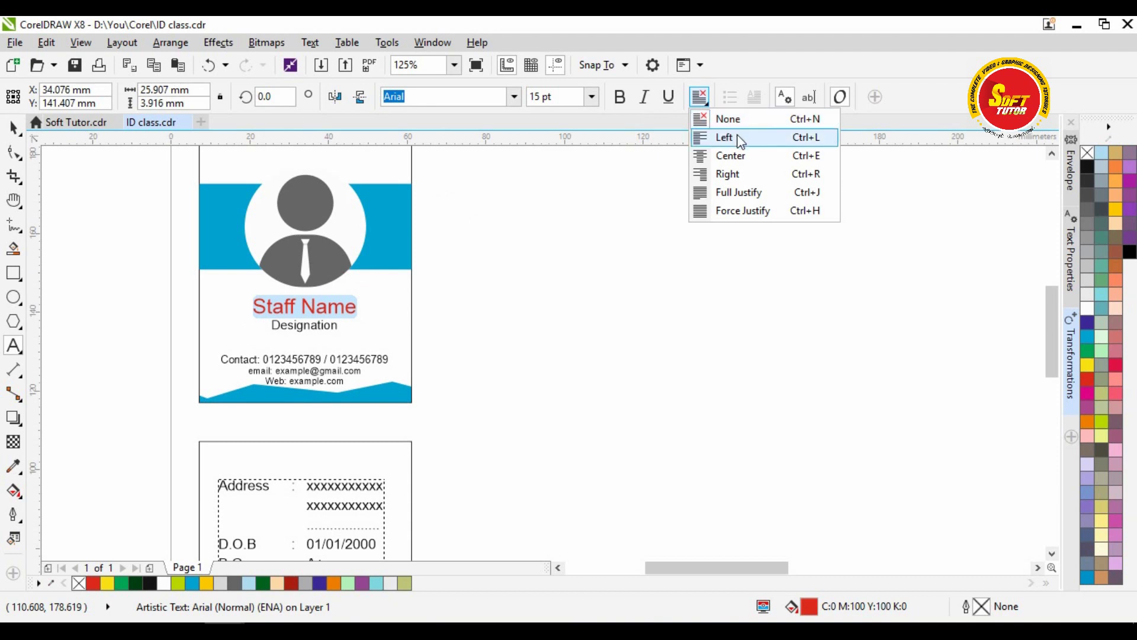
left_click(735, 158)
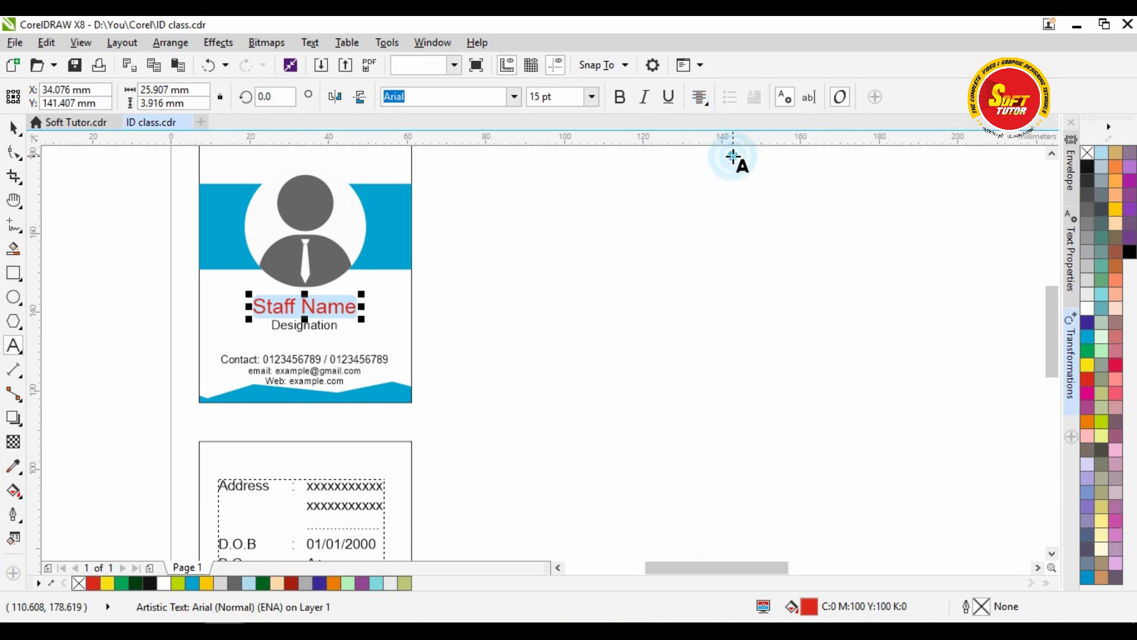
left_click(706, 107)
left_click(718, 156)
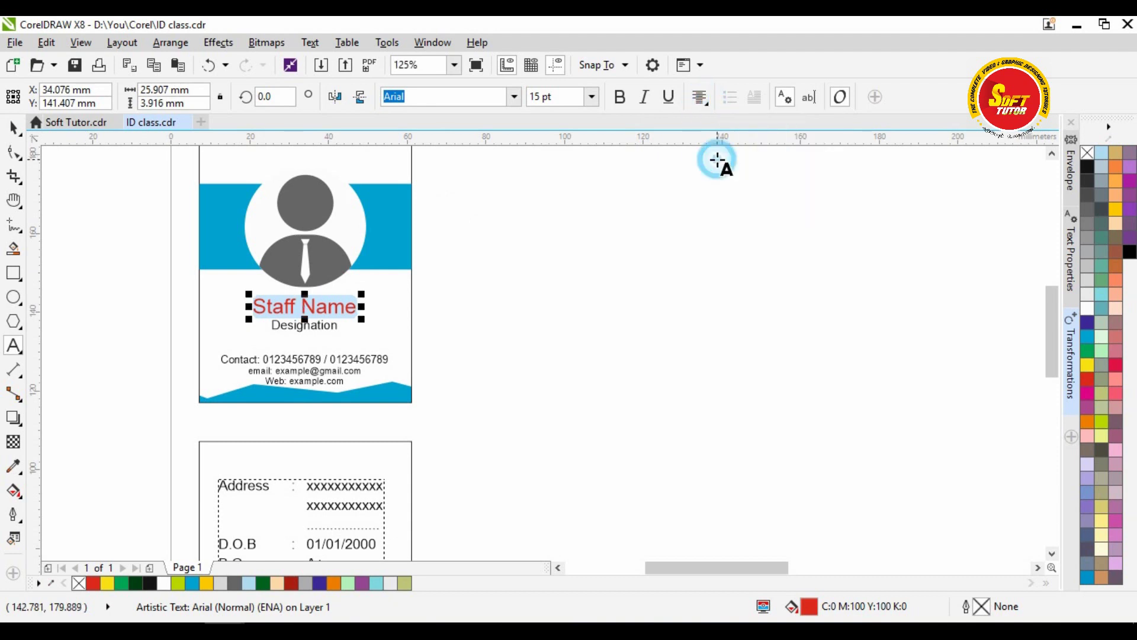
Step: Centre-align the contact, email and web text block on the front card
scroll(443, 296, "down", 2)
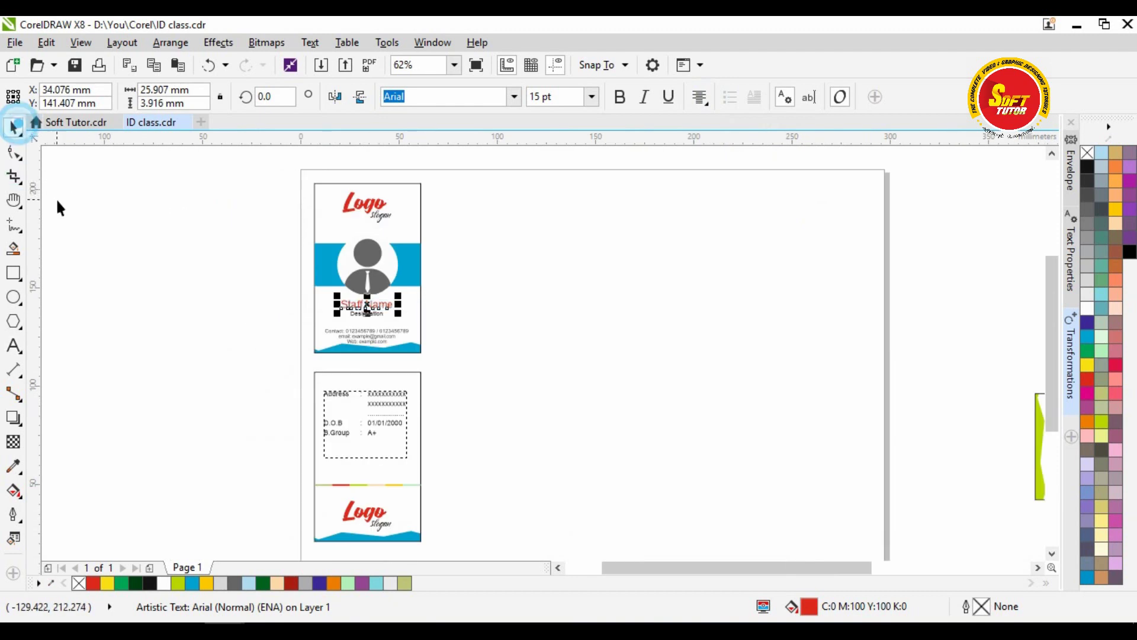
scroll(374, 315, "up", 2)
left_click(363, 346)
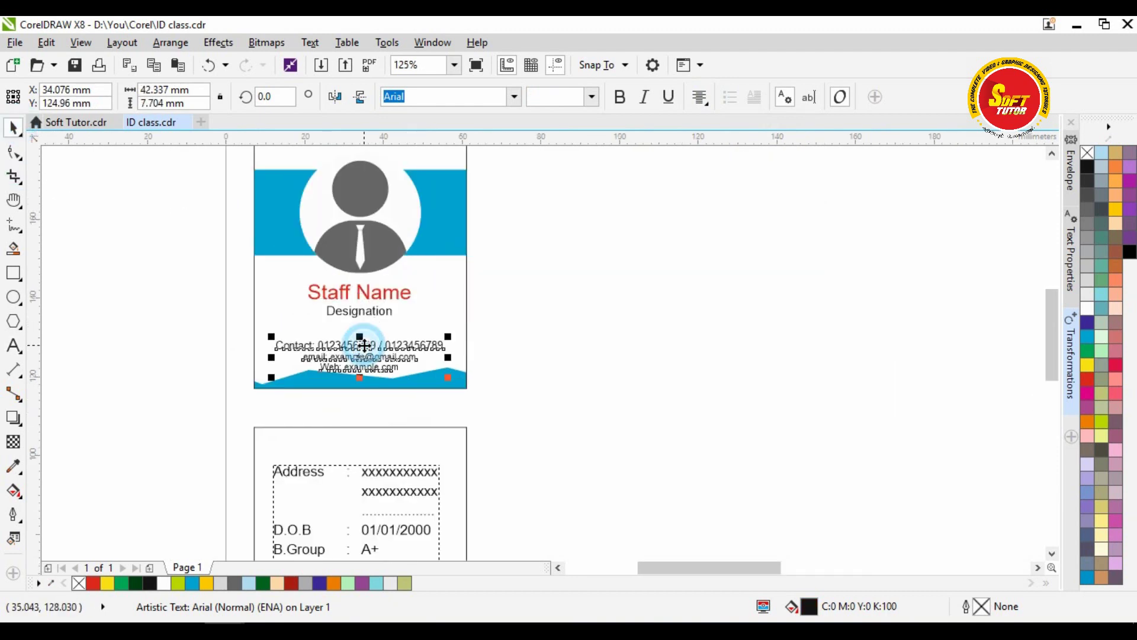
double_click(364, 346)
key("ctrl+a")
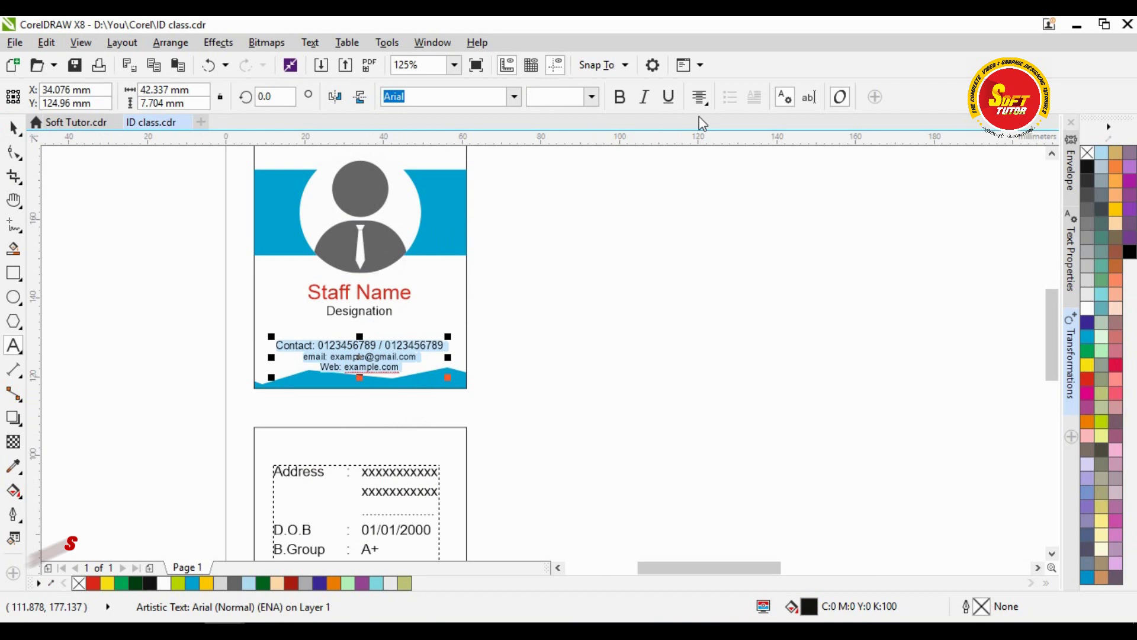
left_click(704, 100)
left_click(718, 156)
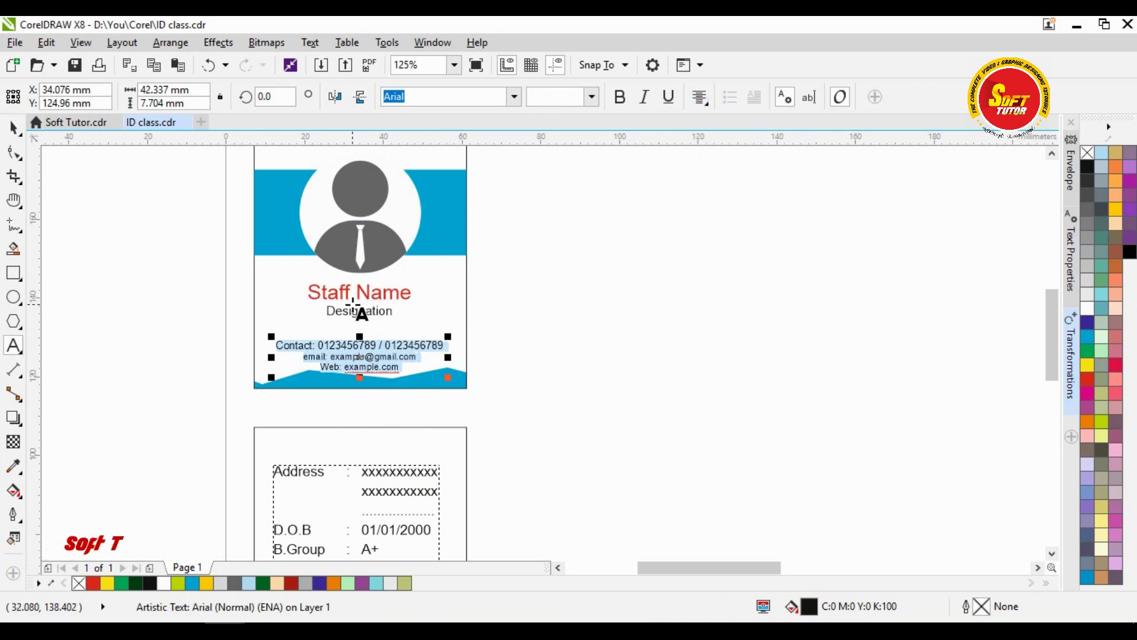
Step: Centre-align the designation text on the front card
left_click(353, 305)
left_click(340, 315)
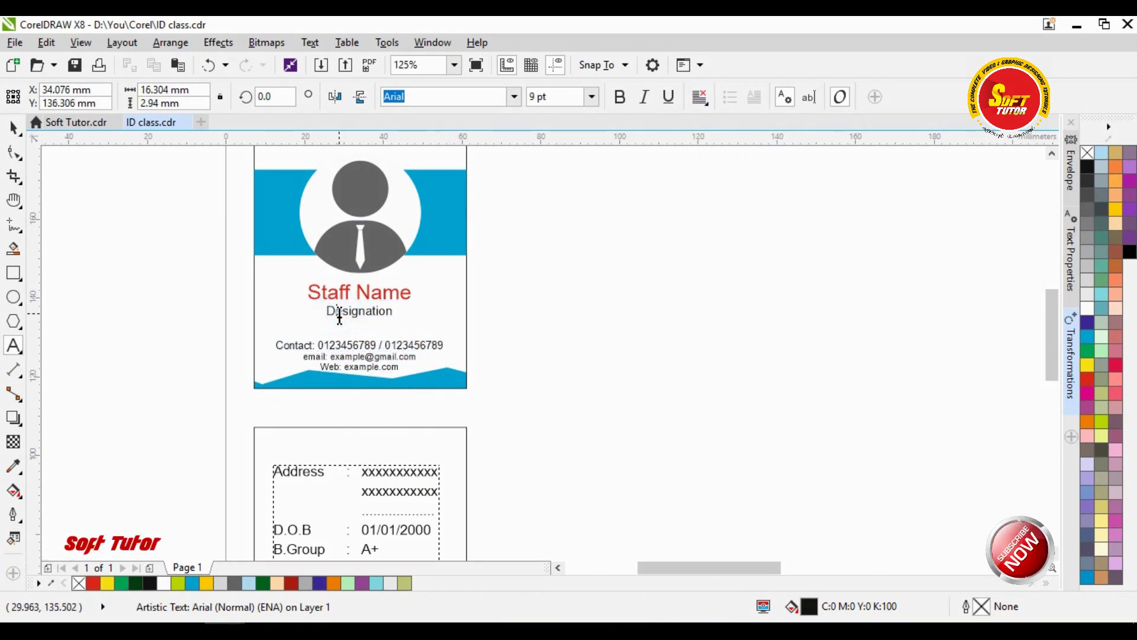
key("ctrl+a")
left_click(700, 98)
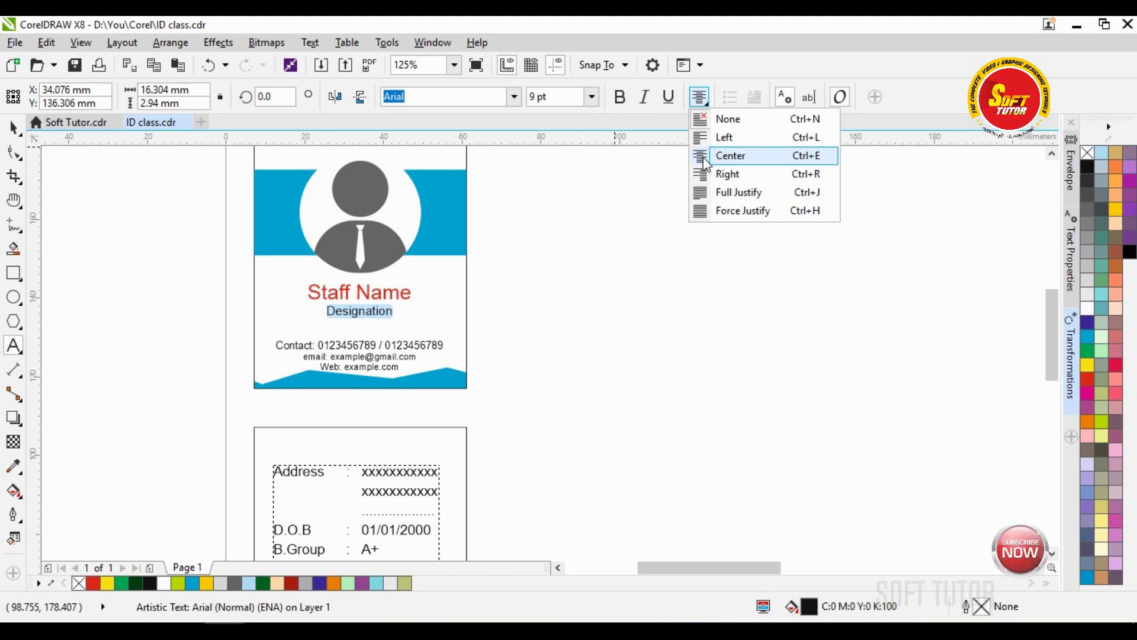
left_click(701, 156)
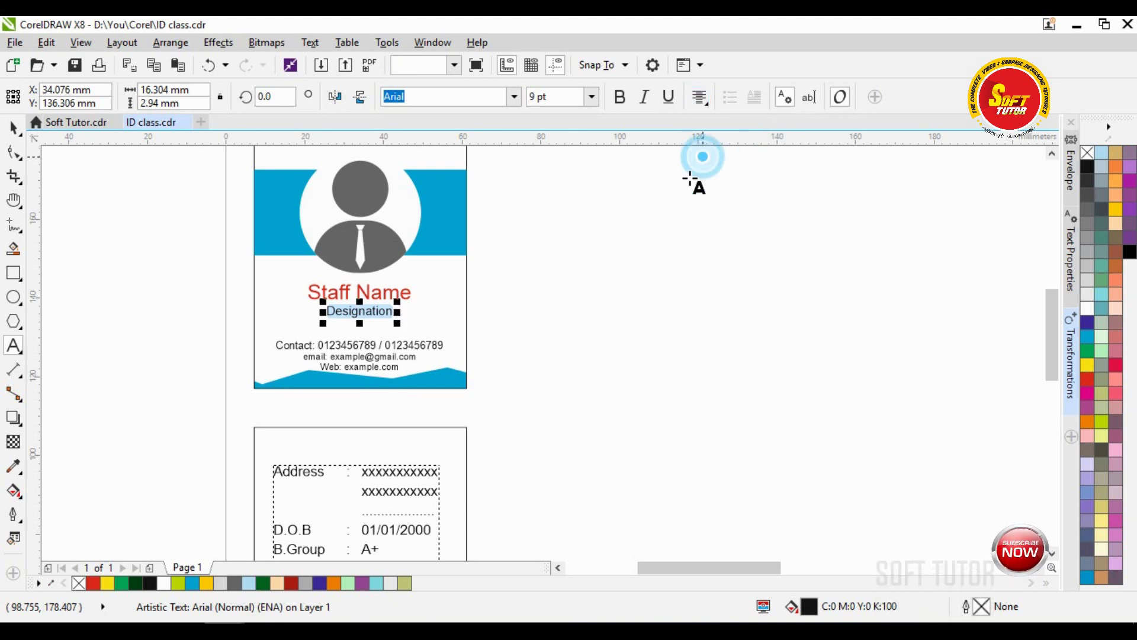
Step: Group all objects of the front and back cards together
scroll(424, 350, "down", 2)
left_click(236, 247)
left_click_drag(278, 179, 444, 519)
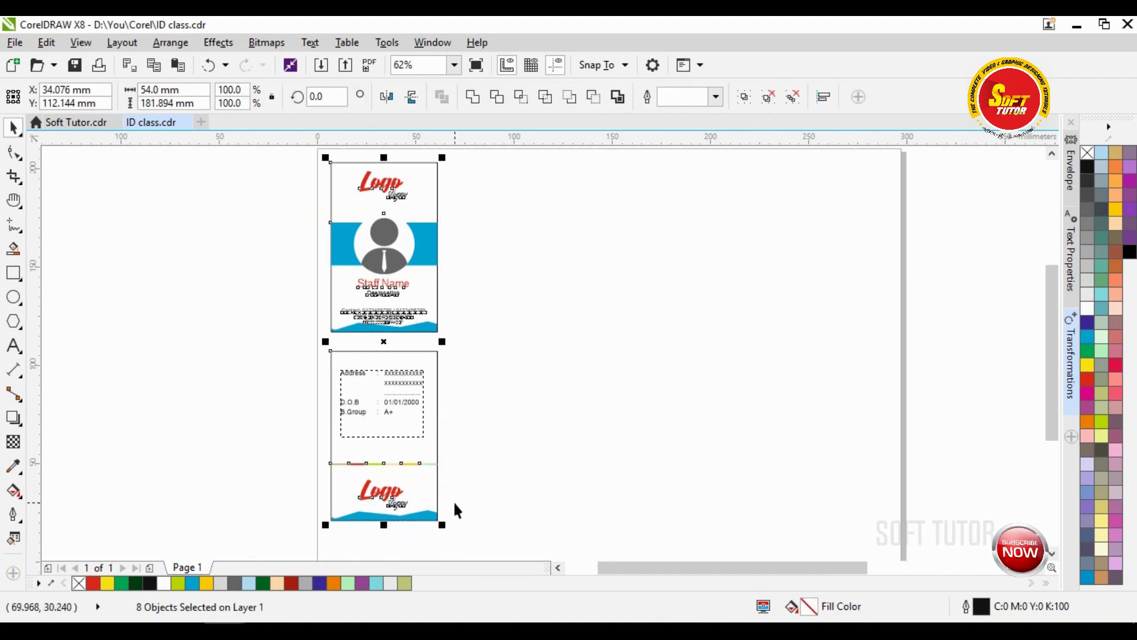
key("ctrl+g")
Step: Place one copy of the grouped card pair directly to the right of the original and clear the selection
left_click_drag(394, 328, 495, 330)
key("ctrl+z")
left_click_drag(418, 325, 507, 282)
left_click(385, 234, "shift")
left_click(210, 202)
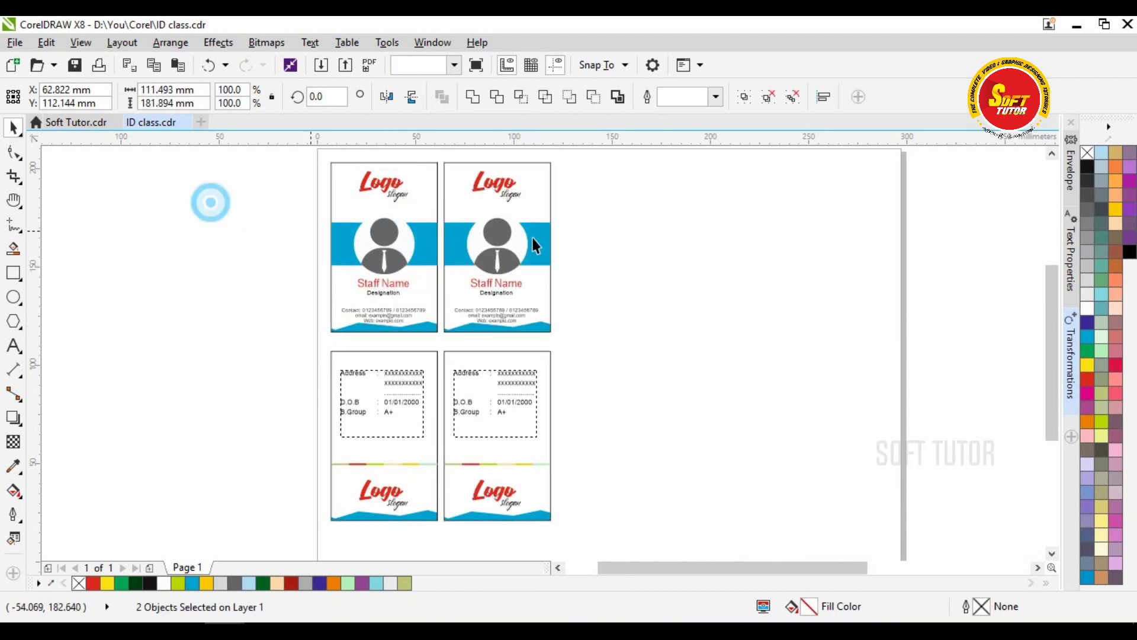
left_click(510, 193)
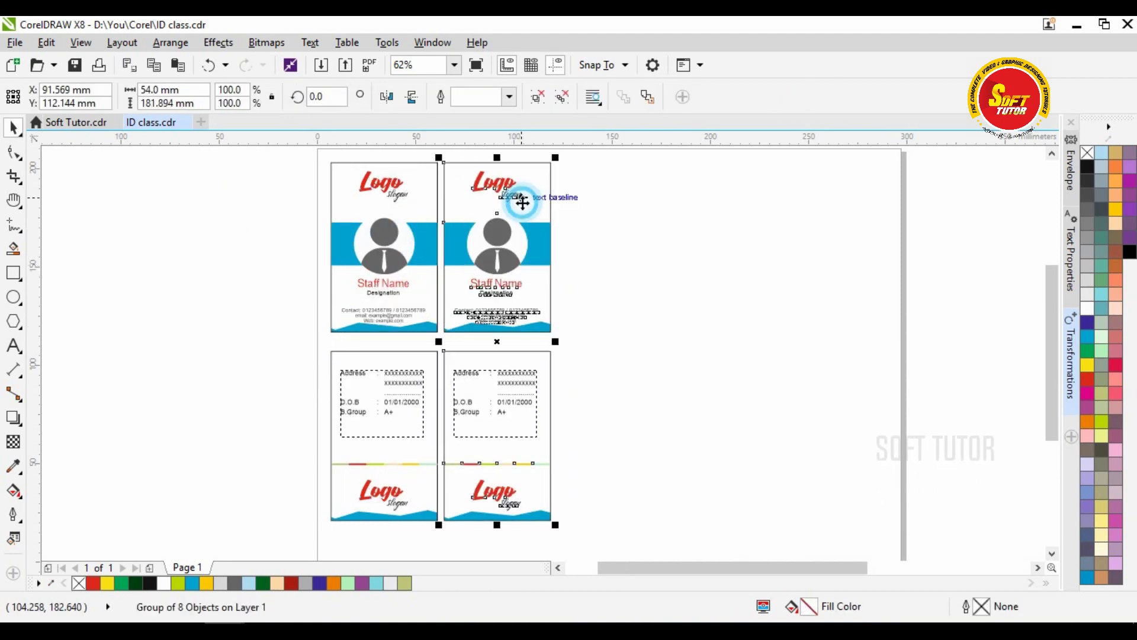
left_click(130, 214)
Step: Replace the placeholder staff name on the first front card with a person's name in capitals
scroll(361, 200, "up", 2)
key("F8")
left_click(432, 366)
key("ctrl+a")
type("SU")
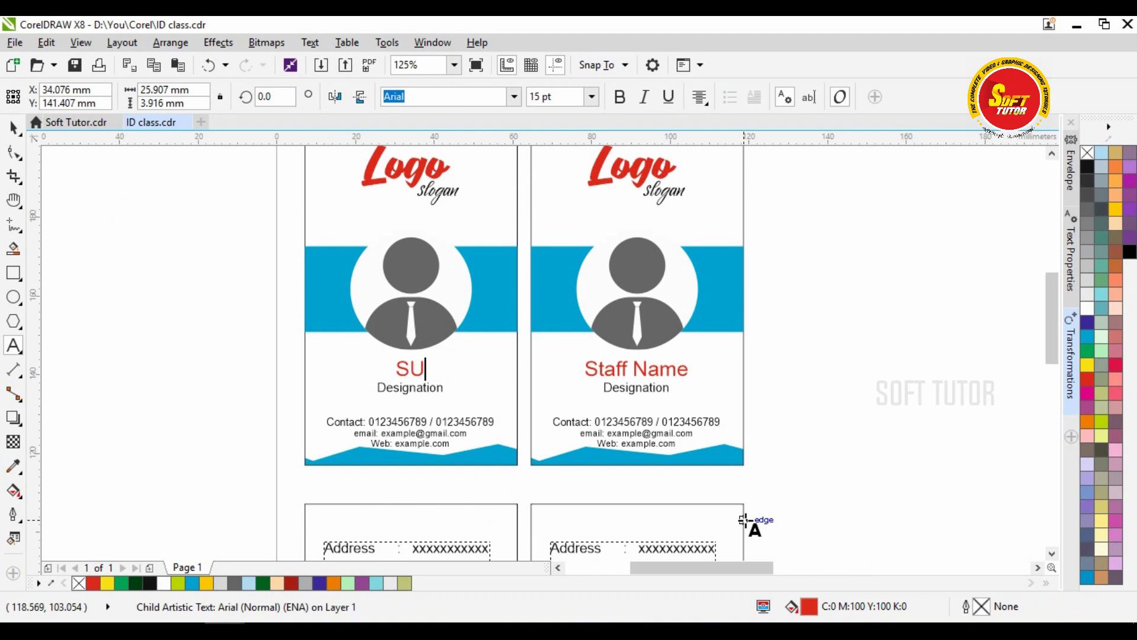
type("RESH")
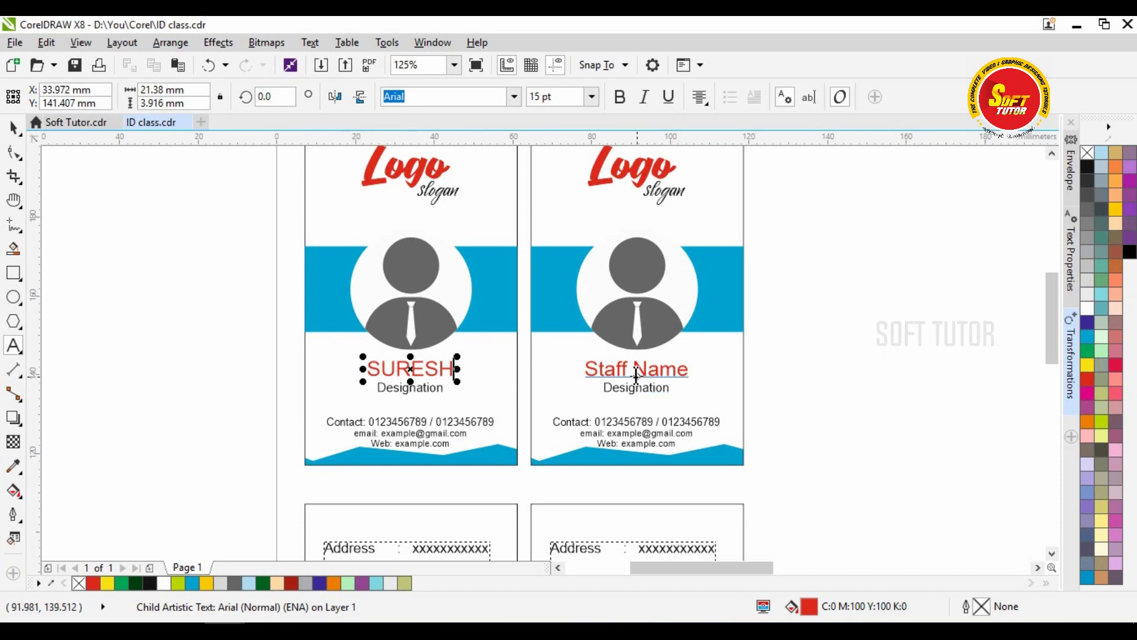
Step: Replace the placeholder staff name on the second front card with a different person's name in capitals
left_click(620, 364)
key("ctrl+a")
type("KUMAR")
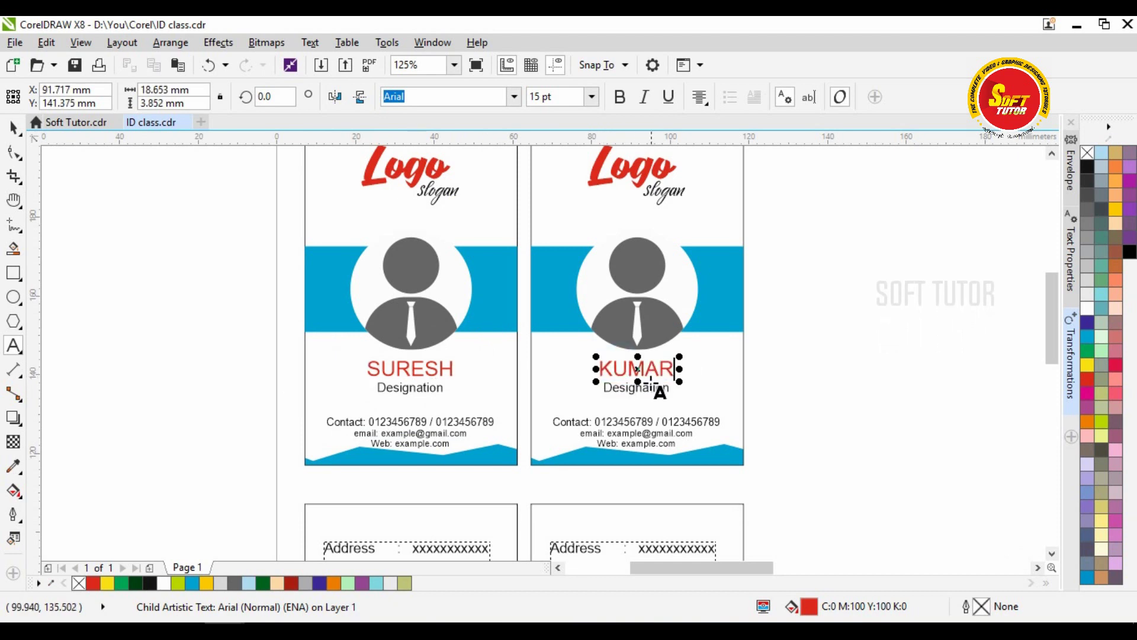
Step: Set the designation to MANAGER on the first front card and STAFF on the second
triple_click(409, 387)
type("MANAGER")
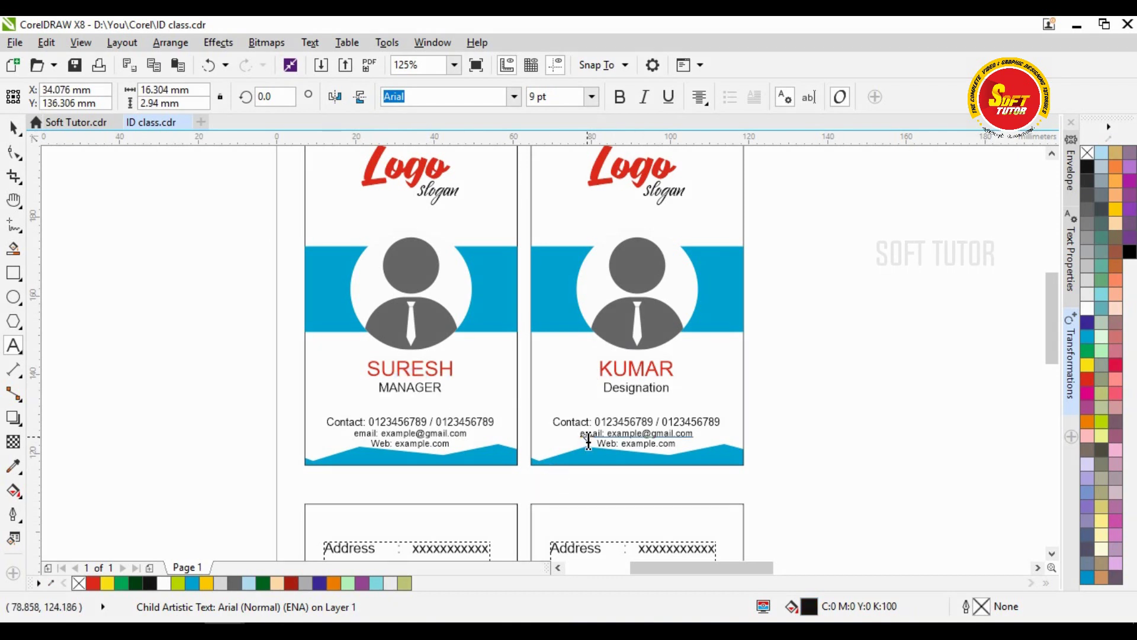
left_click(616, 388)
triple_click(647, 386)
type("STAFF")
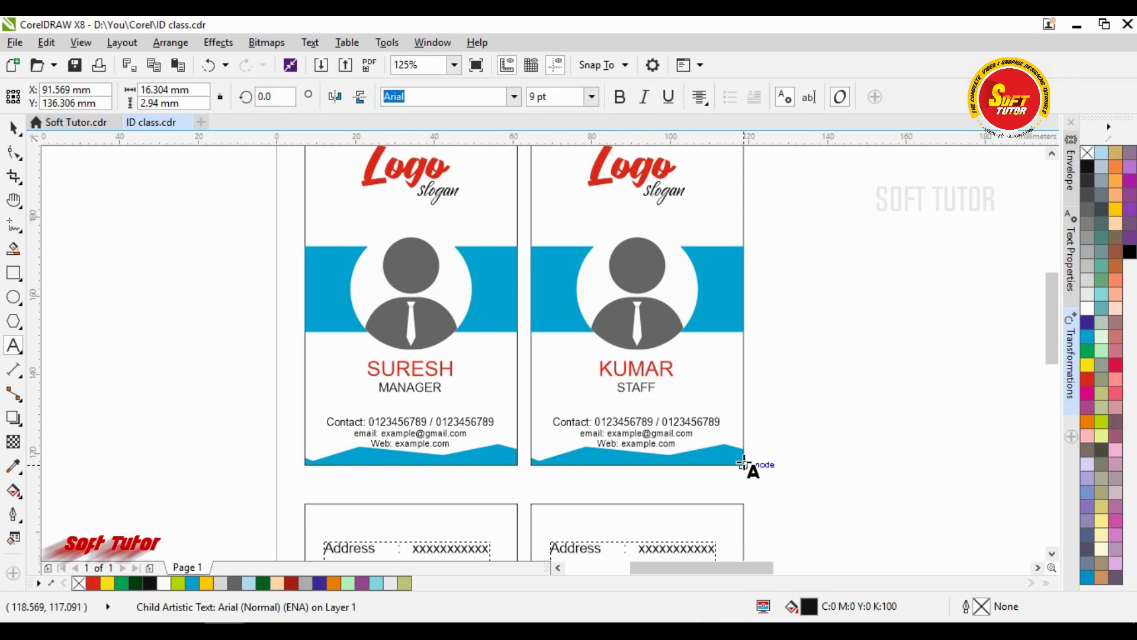
key("Escape")
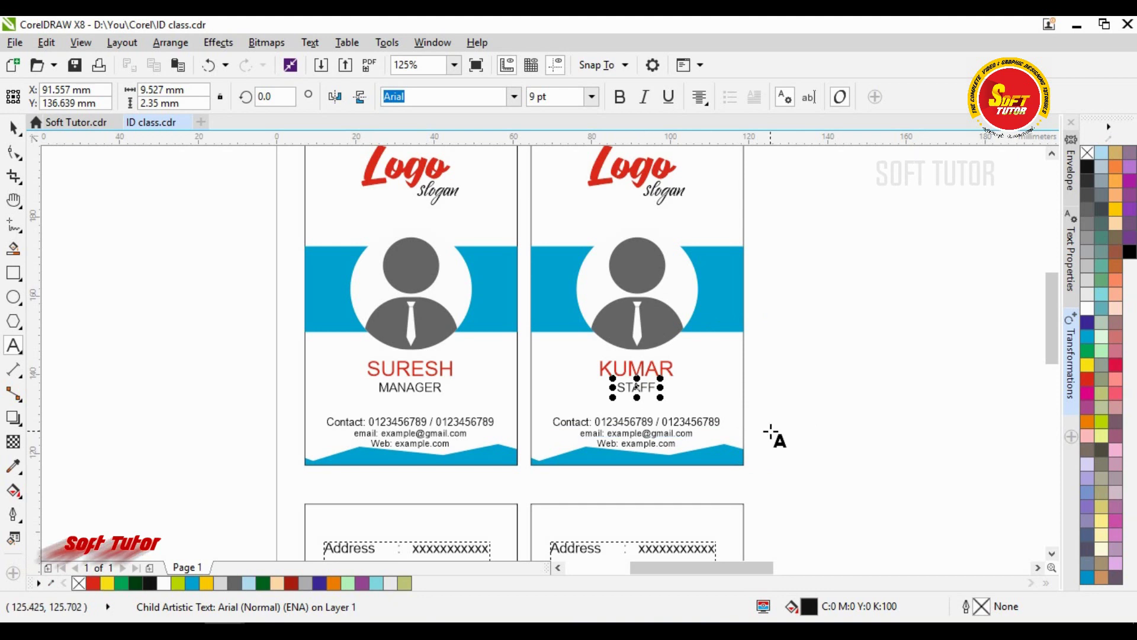
Step: Duplicate the second front-and-back card pair three times to the right and align all five pairs in a level row
scroll(403, 338, "down", 2)
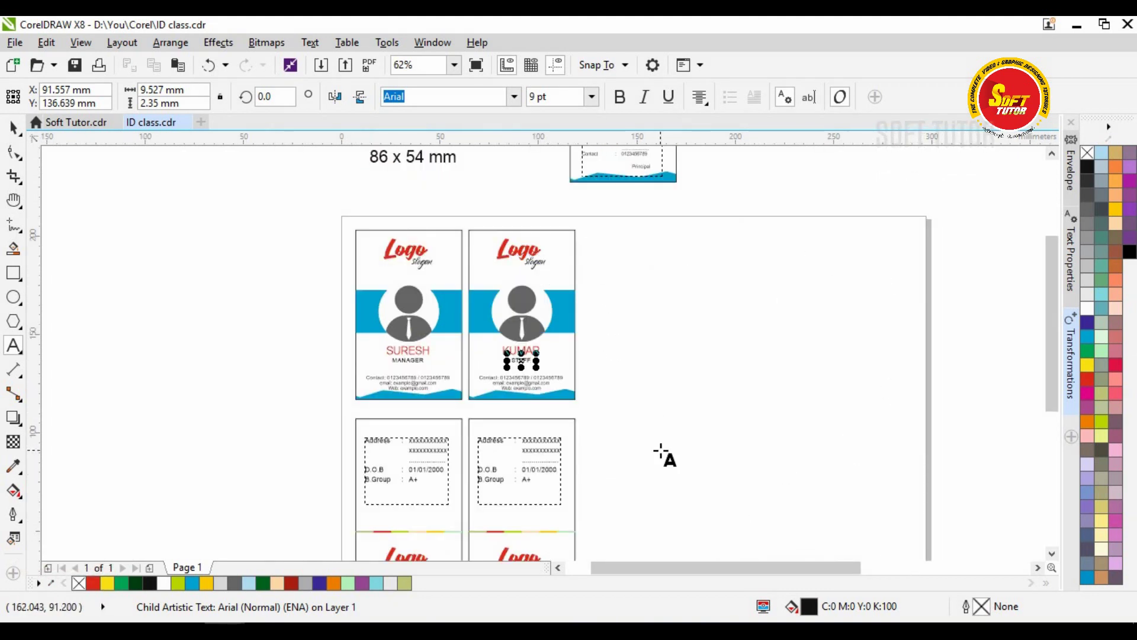
key("ctrl+space")
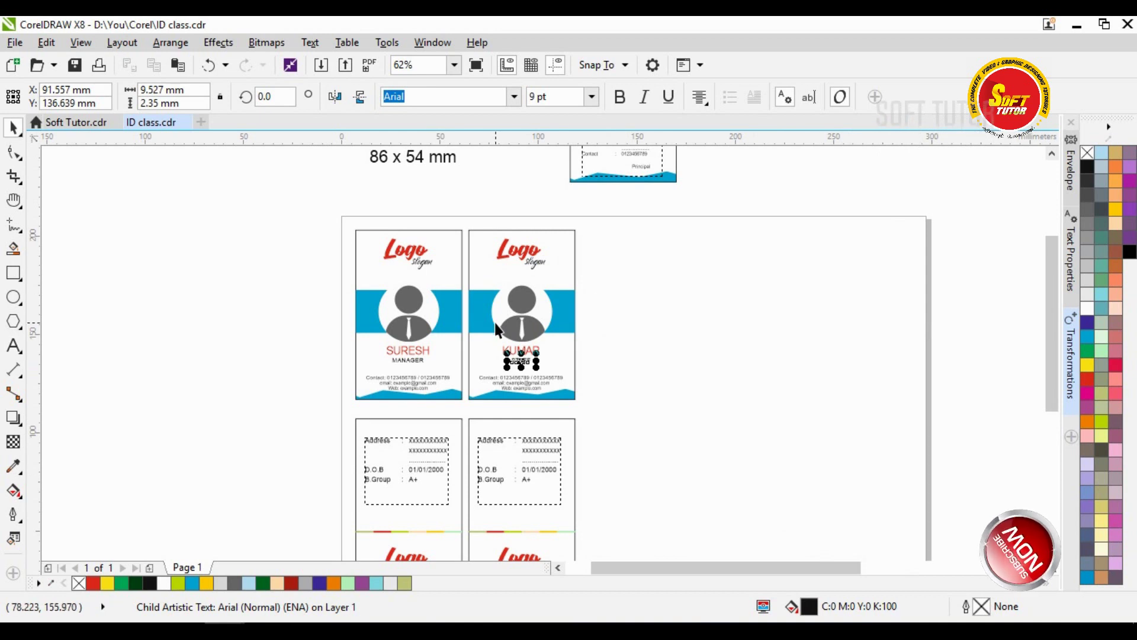
scroll(317, 212, "down", 2)
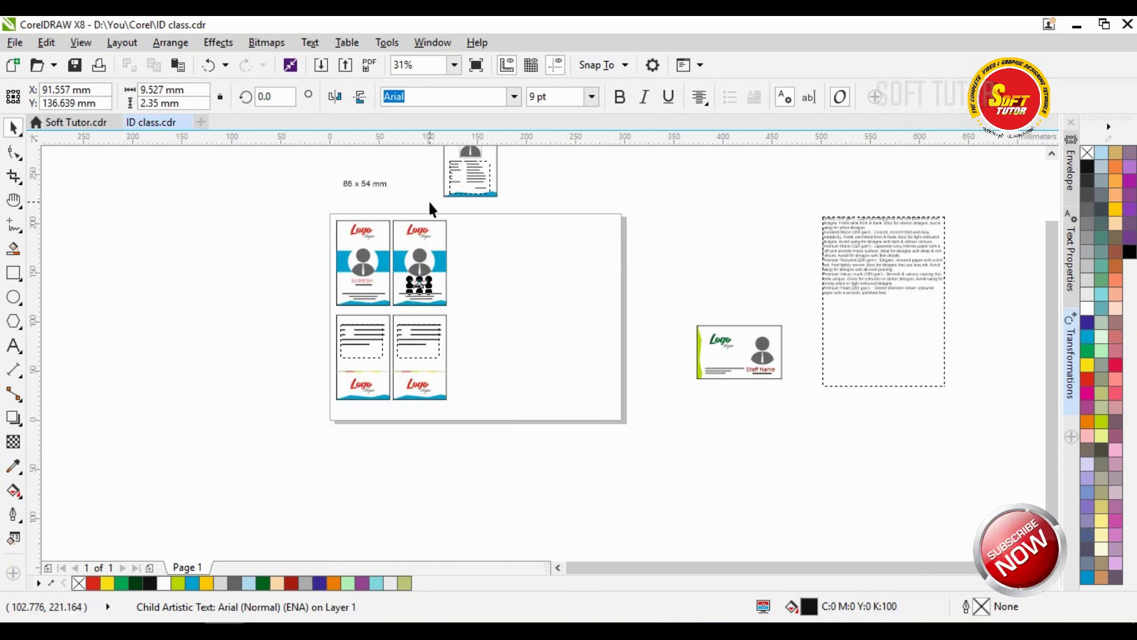
left_click(432, 204)
left_click_drag(452, 207, 365, 429)
scroll(416, 268, "up", 1)
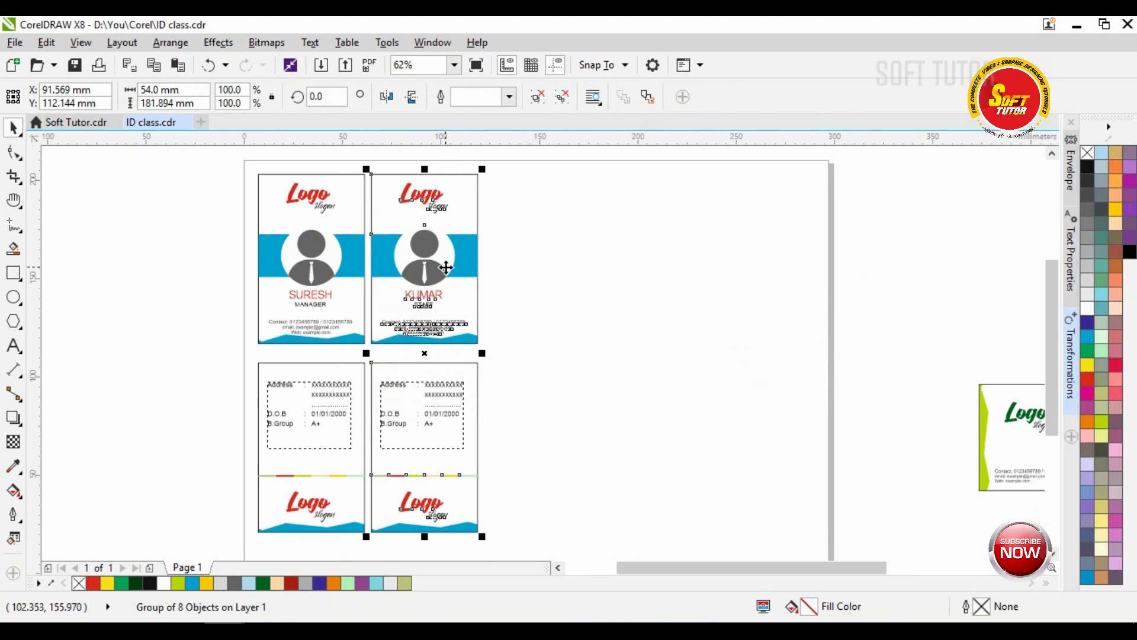
key("ctrl+f")
left_click(688, 474)
left_click_drag(448, 285, 556, 282)
key("ctrl+r")
key("ctrl+r")
left_click_drag(911, 187, 209, 541)
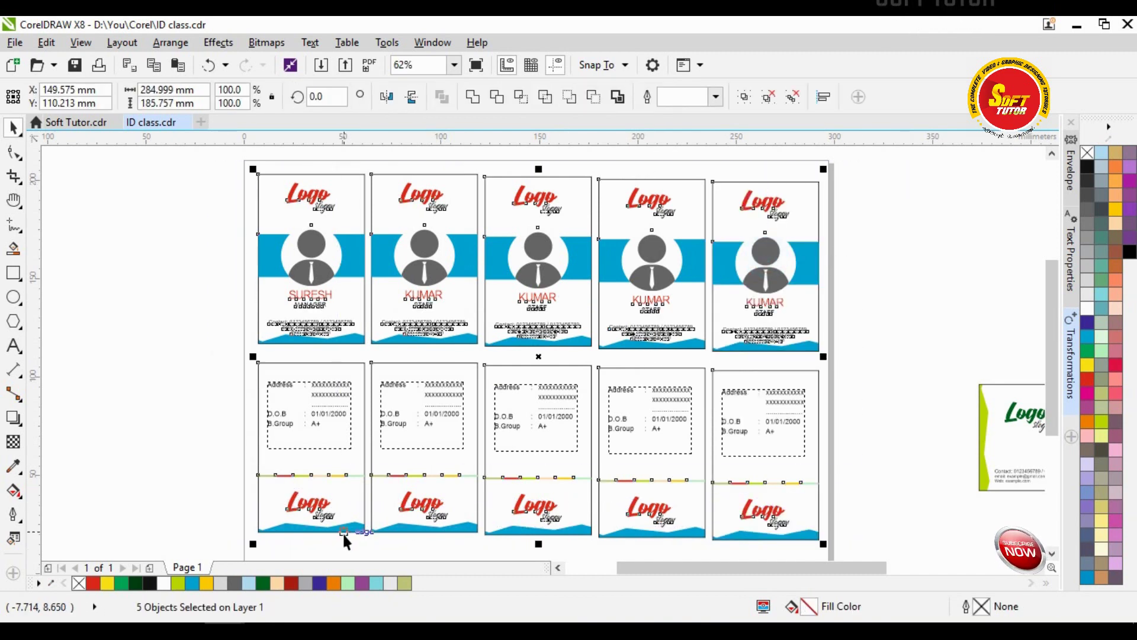
left_click(892, 289)
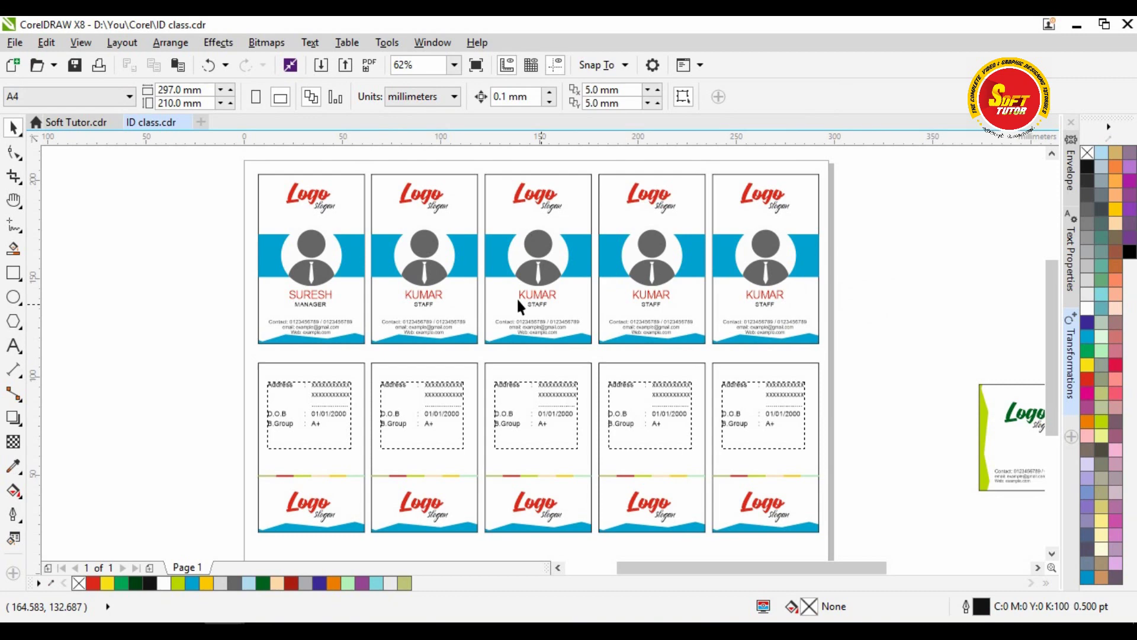
Step: Replace the copied staff name on the third front card with another person's name in capitals
scroll(518, 305, "up", 3)
scroll(461, 273, "down", 3)
key("F8")
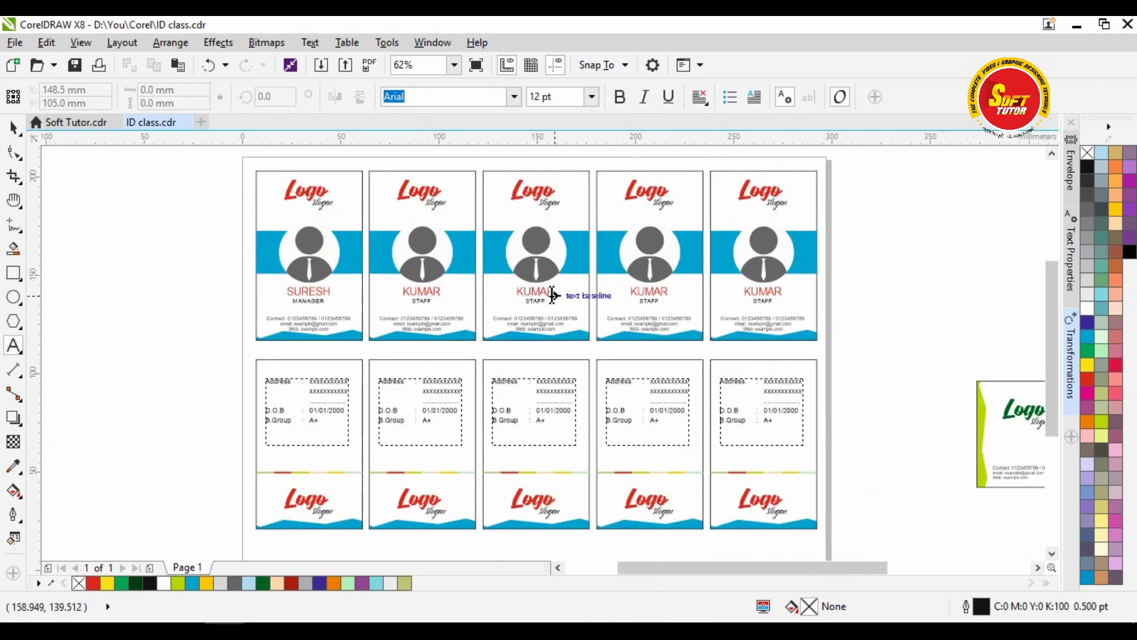
scroll(586, 304, "up", 3)
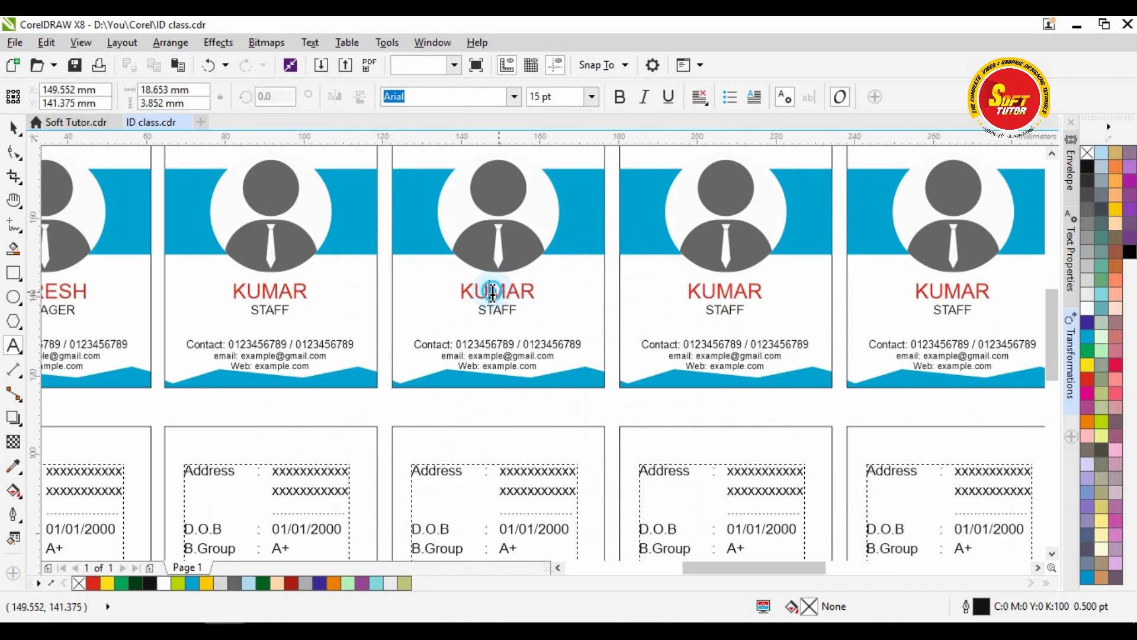
double_click(495, 289)
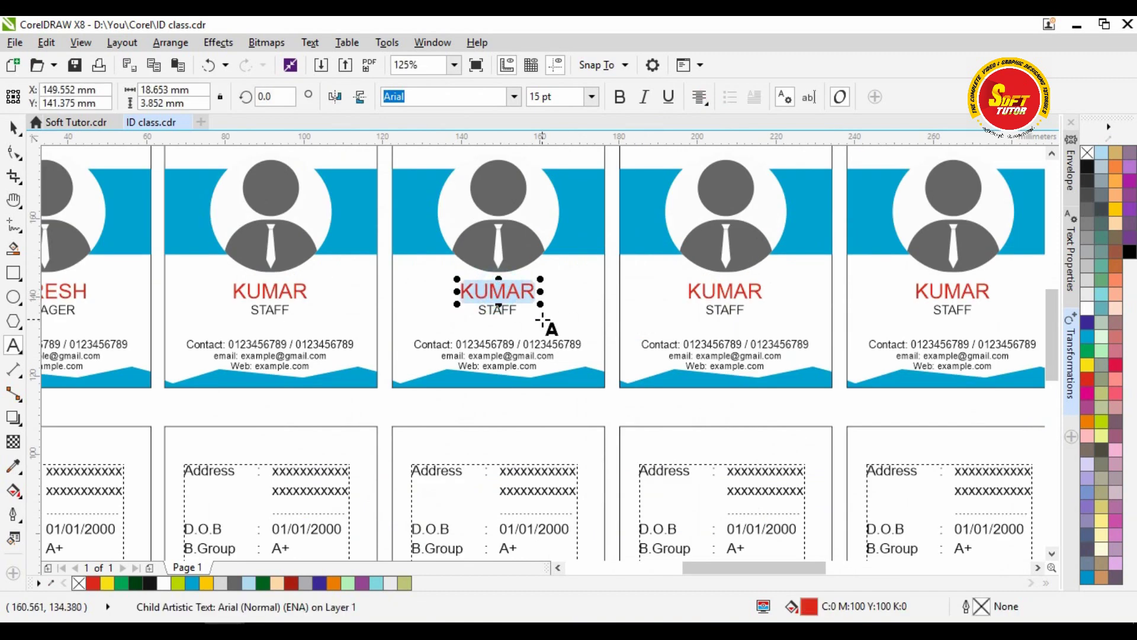
type("RAMAN")
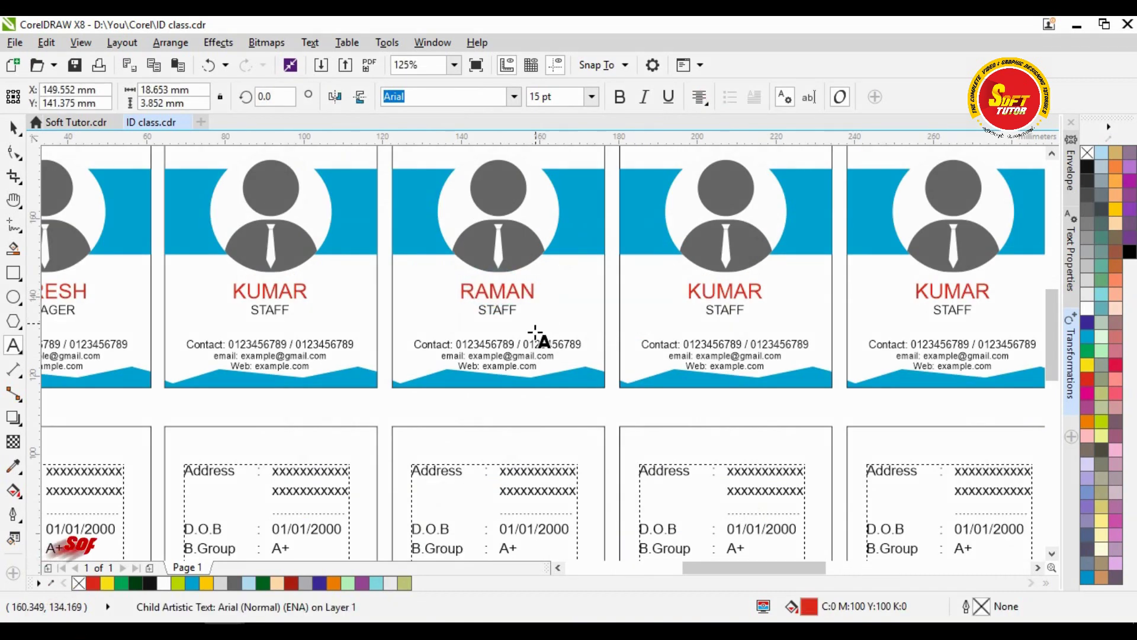
Step: Replace the copied staff name on the fourth front card with another person's name in capitals
double_click(704, 290)
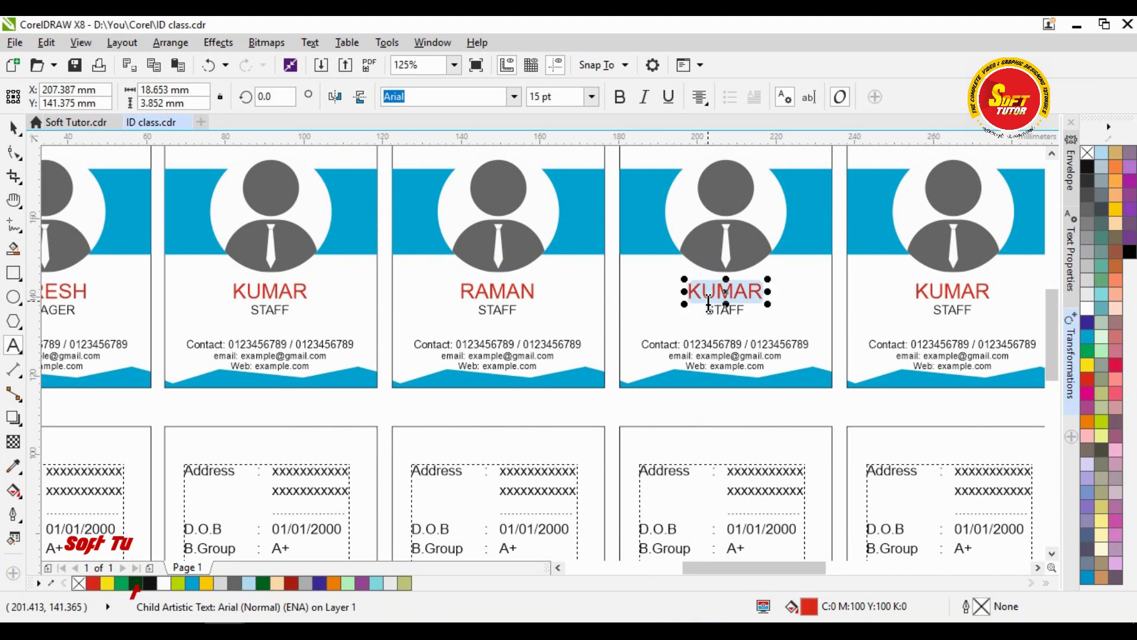
type("RAJA")
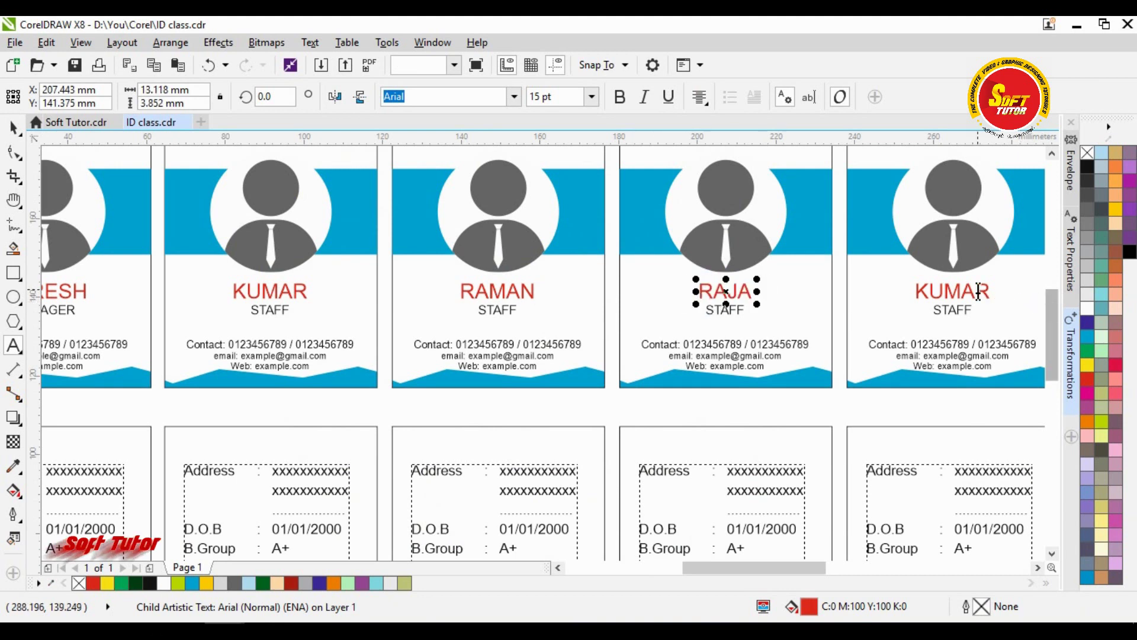
Step: Check the name text on the fifth front card and the designation texts on the third and fourth front cards
double_click(972, 291)
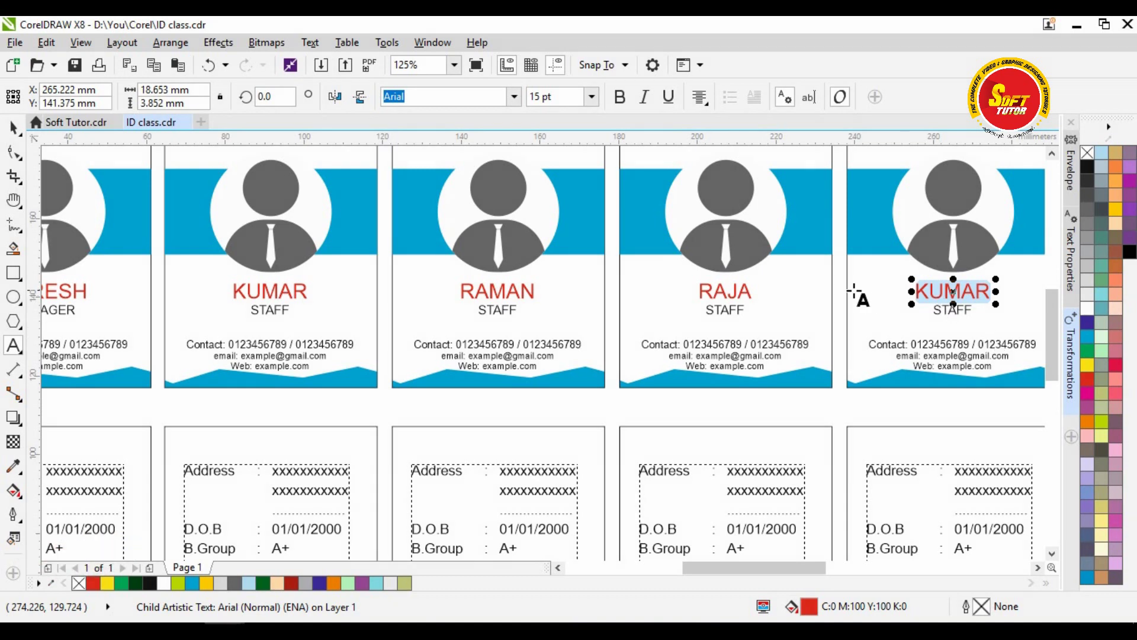
scroll(820, 291, "down", 1)
scroll(731, 294, "down", 2)
scroll(667, 234, "up", 4)
double_click(595, 309)
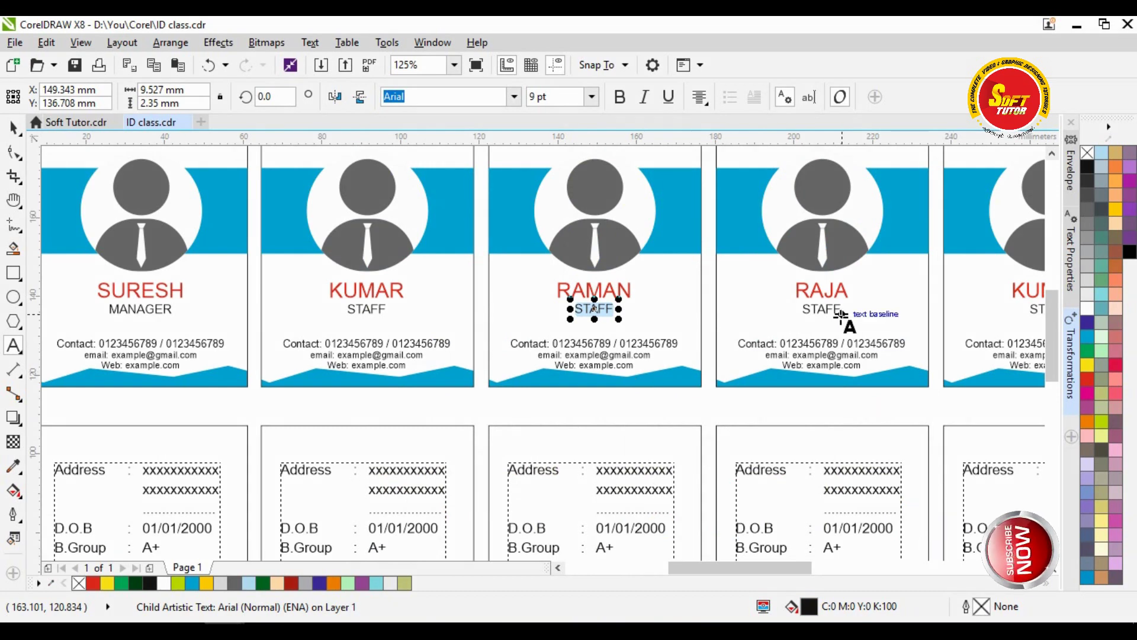
left_click(838, 308)
scroll(610, 388, "down", 2)
scroll(533, 427, "up", 2)
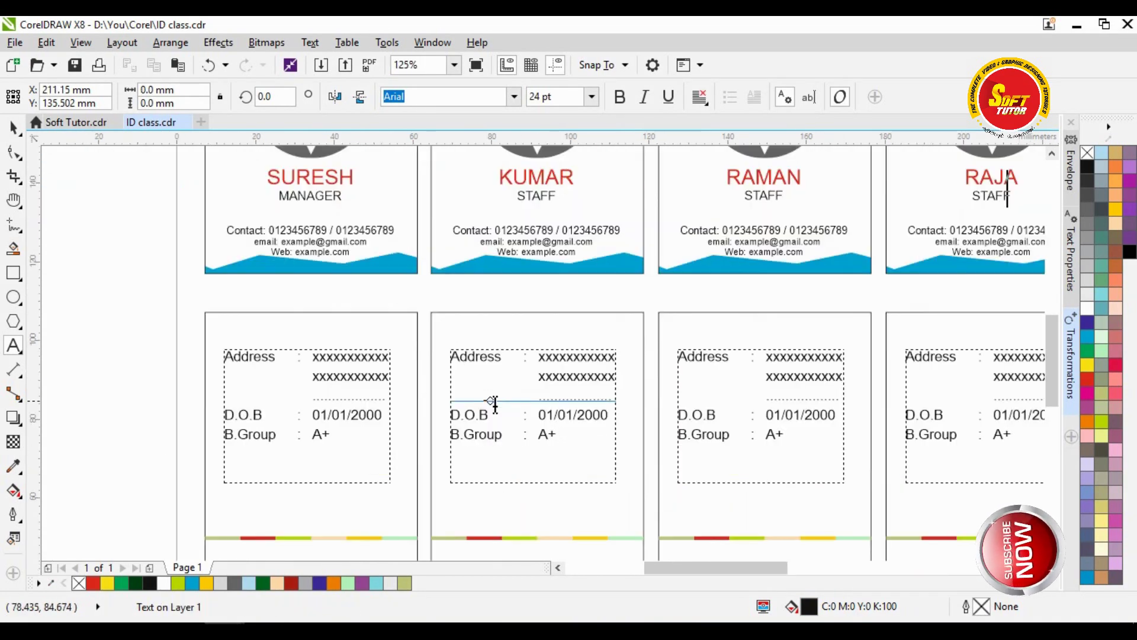
Step: Review the address and blood group entries on the second back card
left_click(487, 358)
left_click_drag(539, 358, 608, 367)
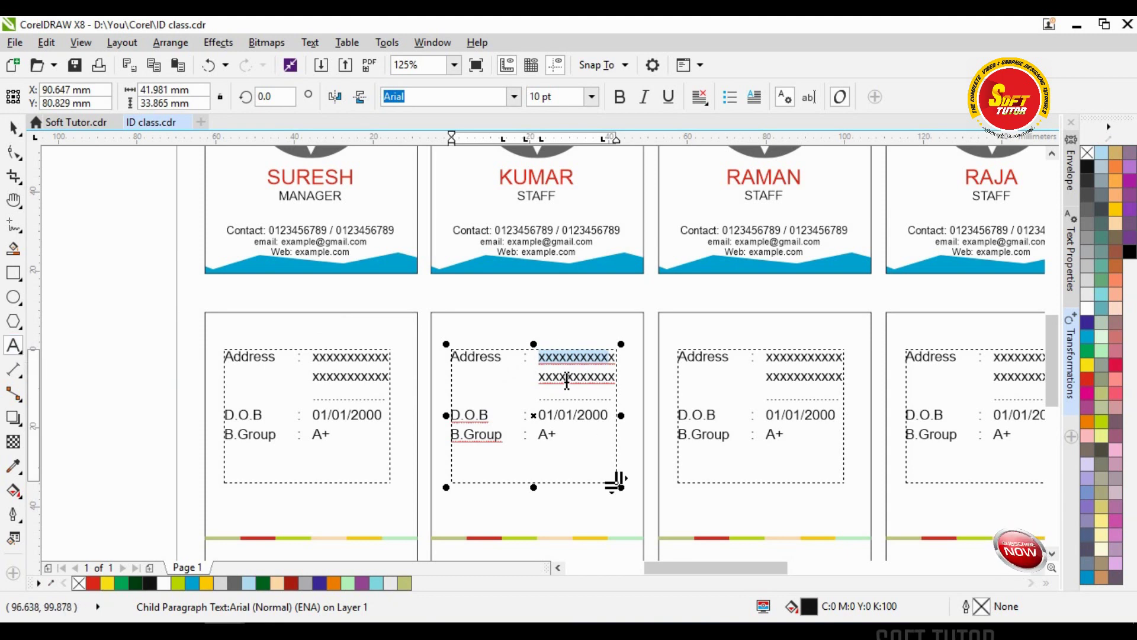
left_click(573, 359)
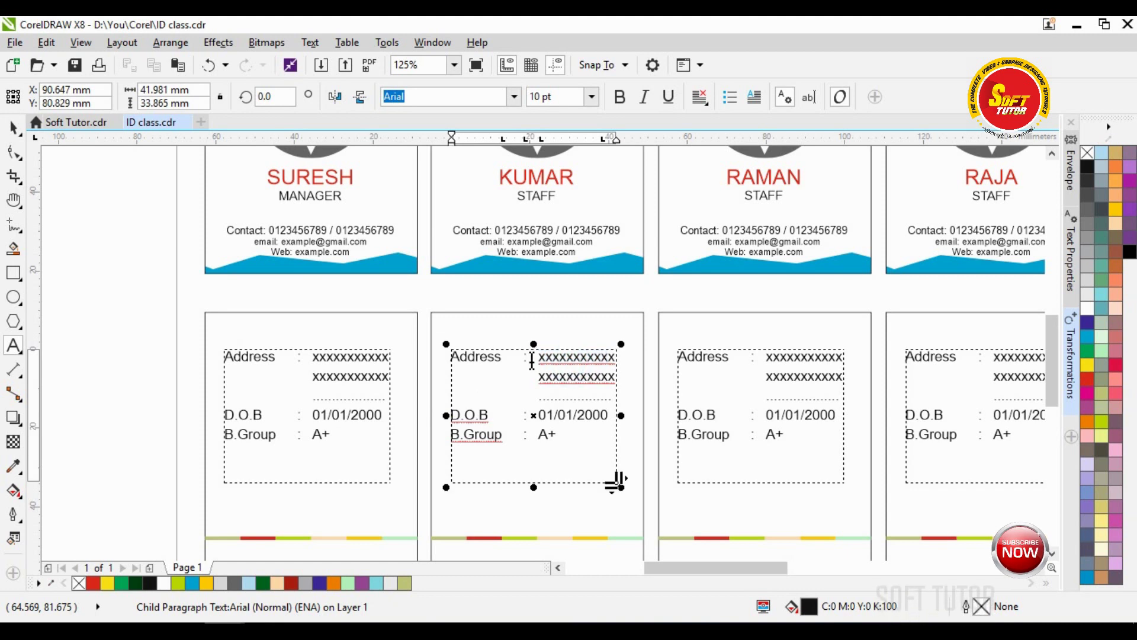
double_click(539, 358)
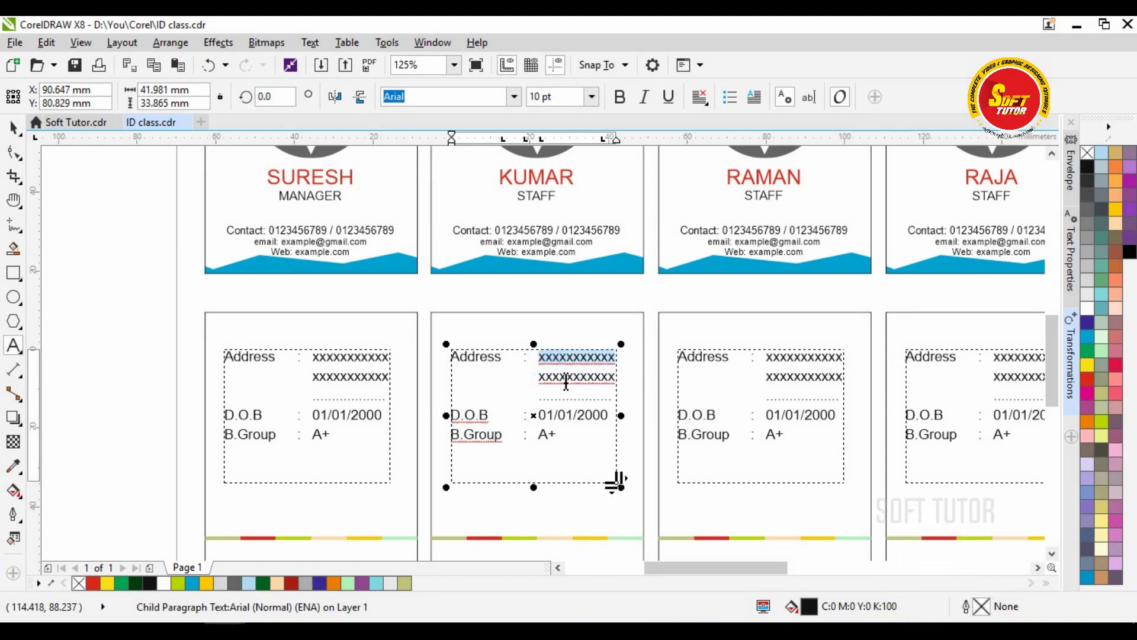
left_click(563, 432)
left_click_drag(546, 434, 538, 434)
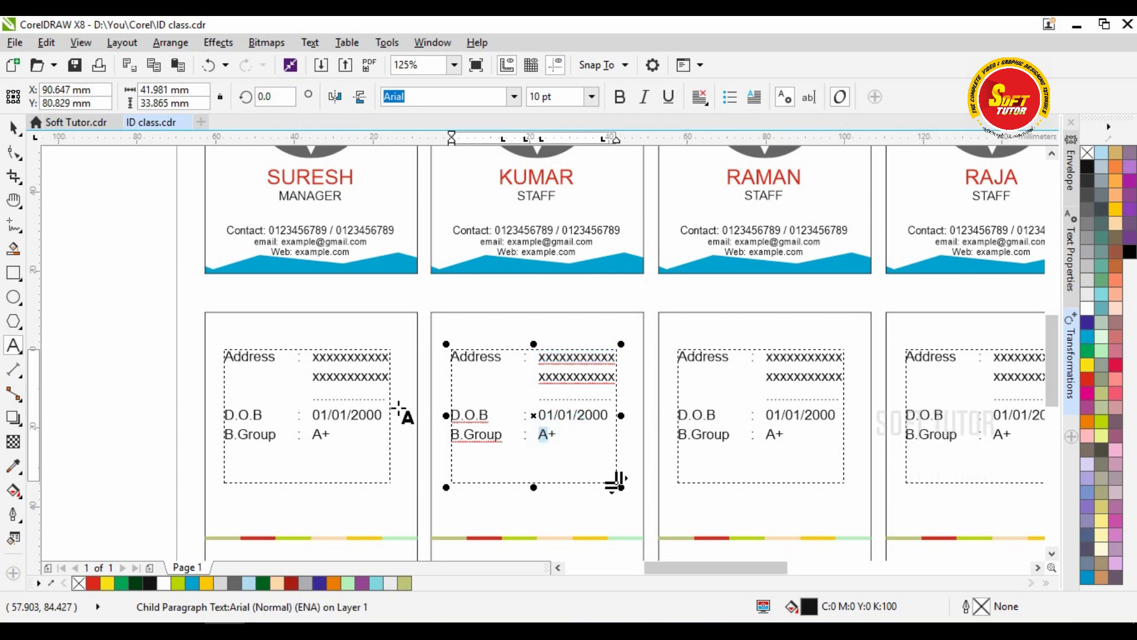
Step: Group all five front-and-back card pairs and centre the group on the page
scroll(393, 406, "down", 3)
left_click_drag(897, 165, 975, 275)
key("h")
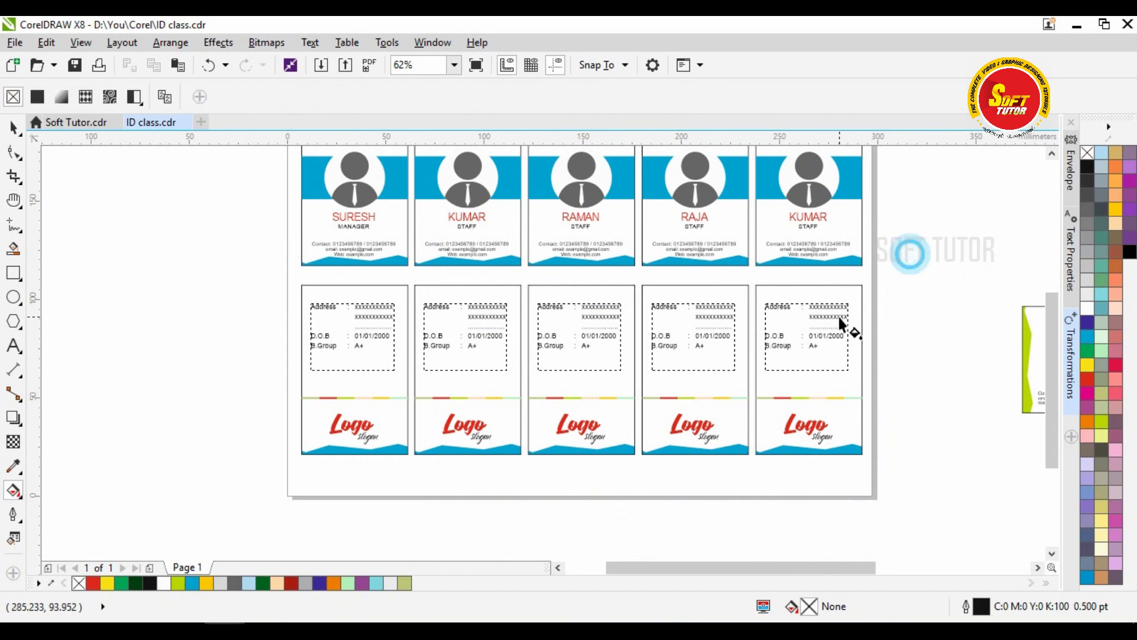
left_click_drag(892, 249, 802, 322)
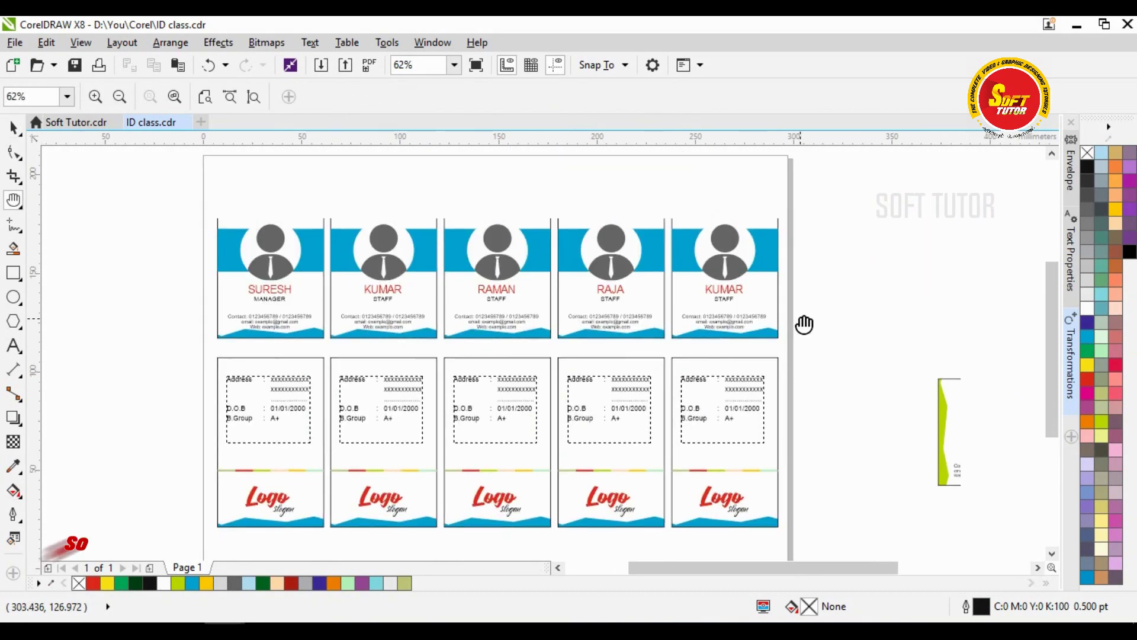
key("space")
left_click_drag(200, 159, 781, 492)
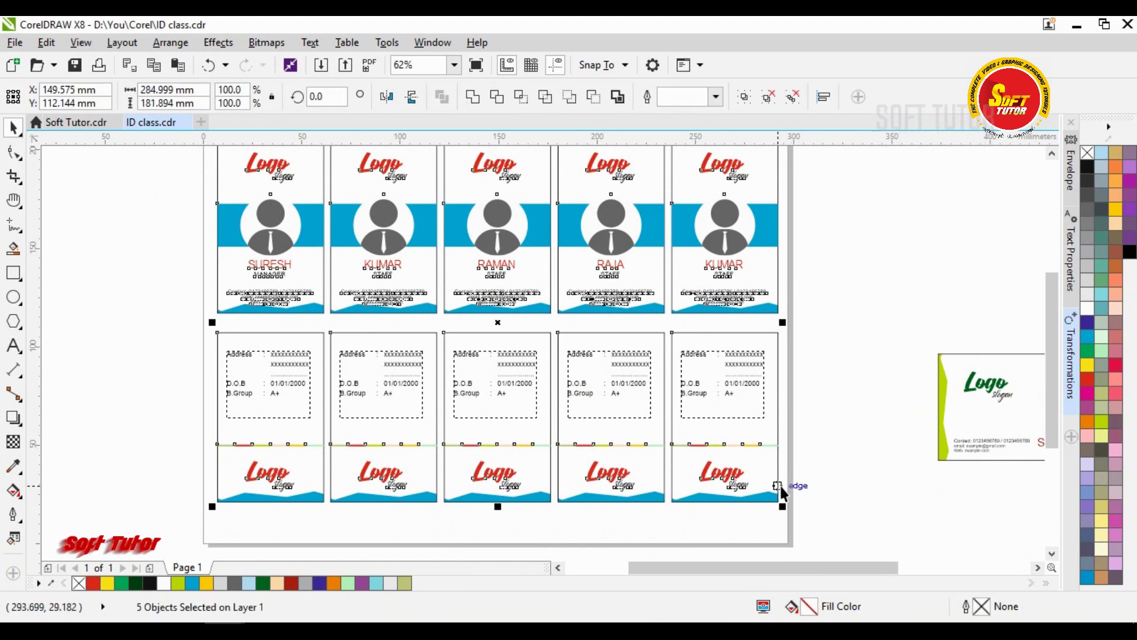
key("ctrl+g")
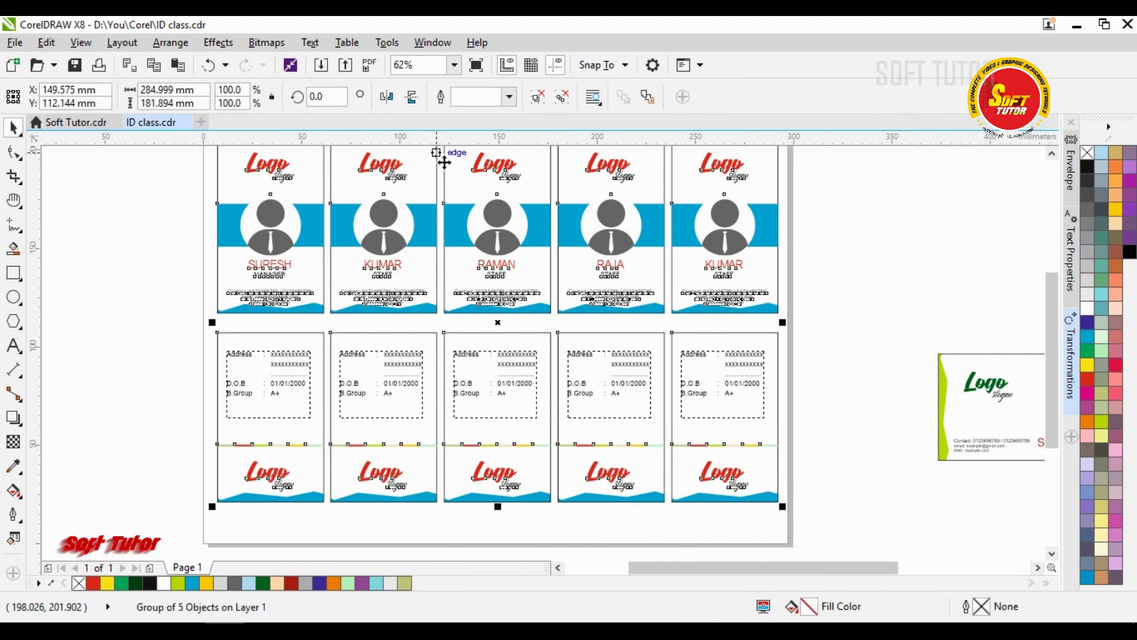
key("p")
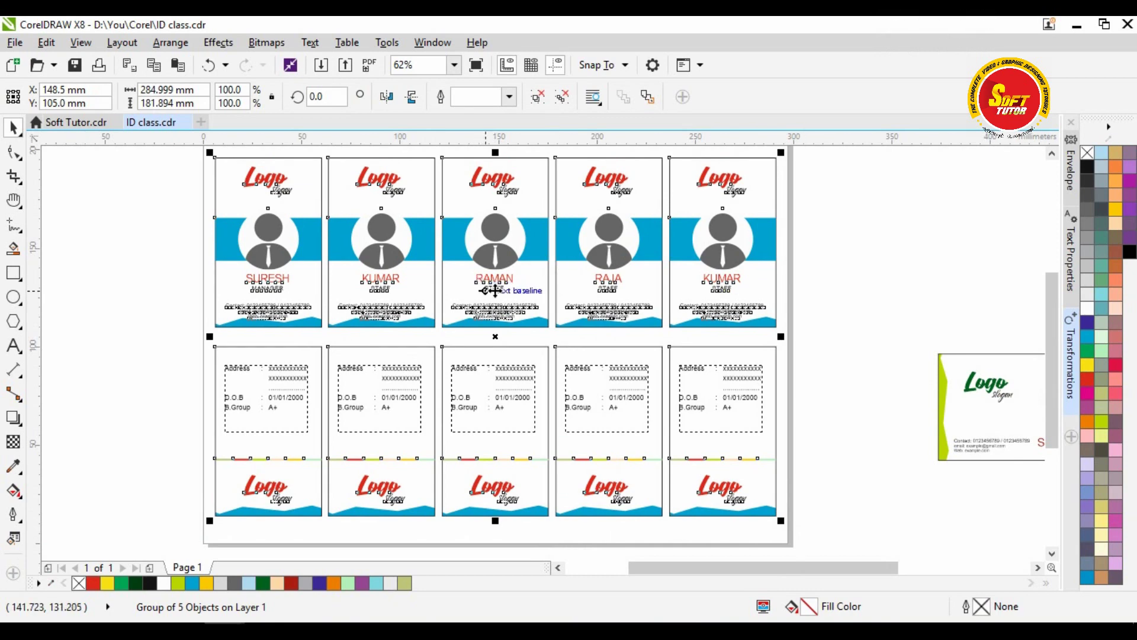
Step: Move the grouped cards partly off the page and centre them on the page again
scroll(592, 266, "down", 2)
scroll(635, 229, "down", 2)
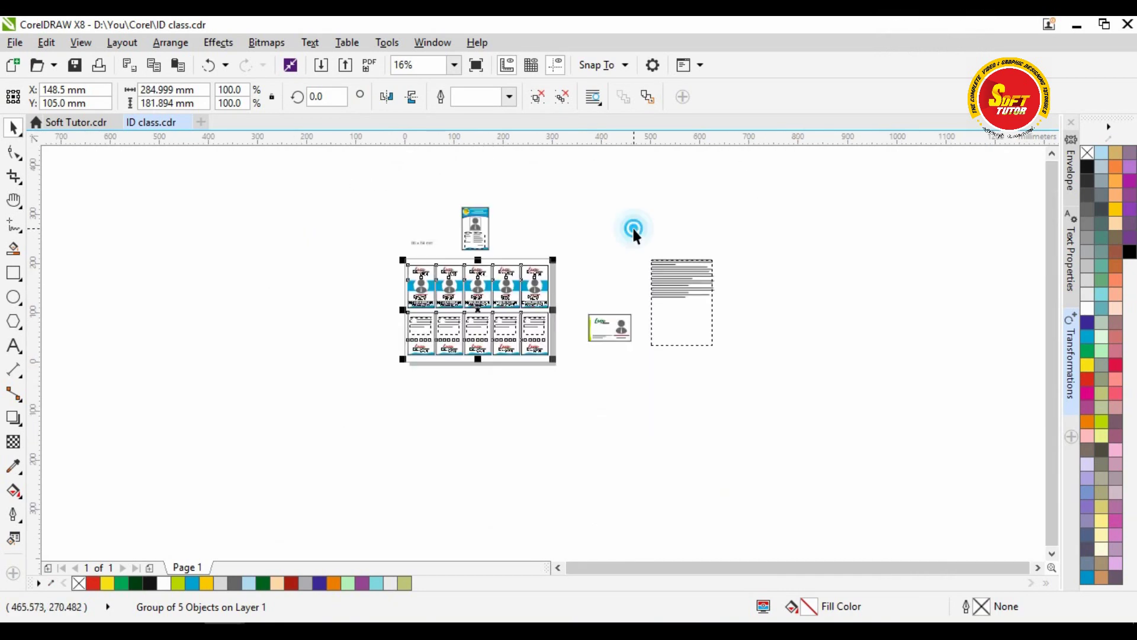
left_click(634, 229)
scroll(496, 304, "up", 2)
left_click(493, 294)
left_click_drag(493, 293, 363, 272)
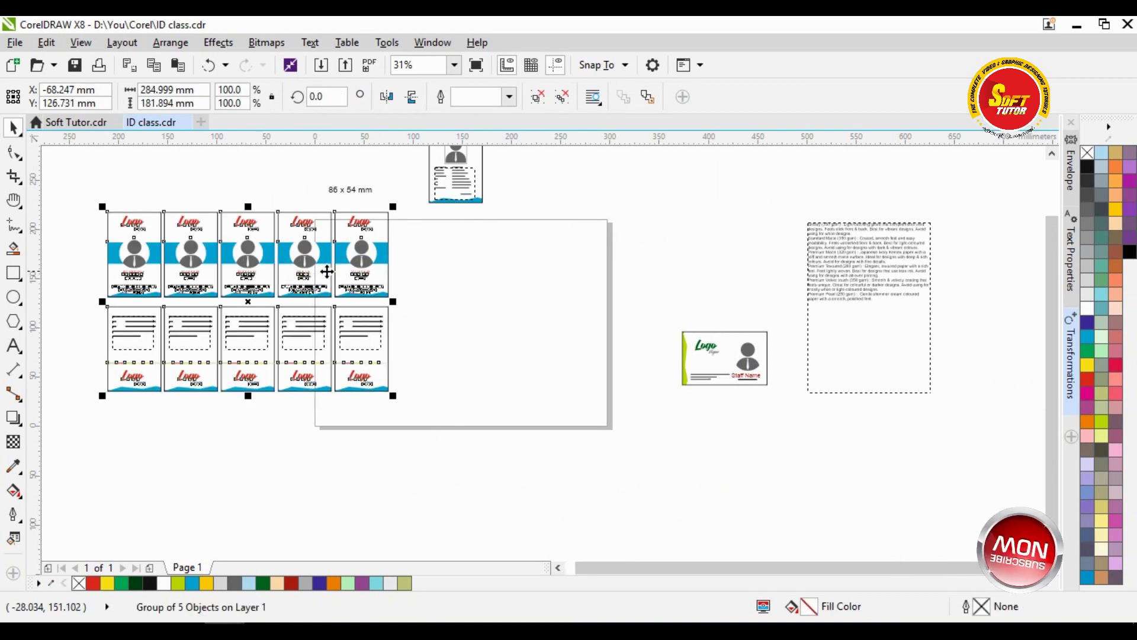
key("p")
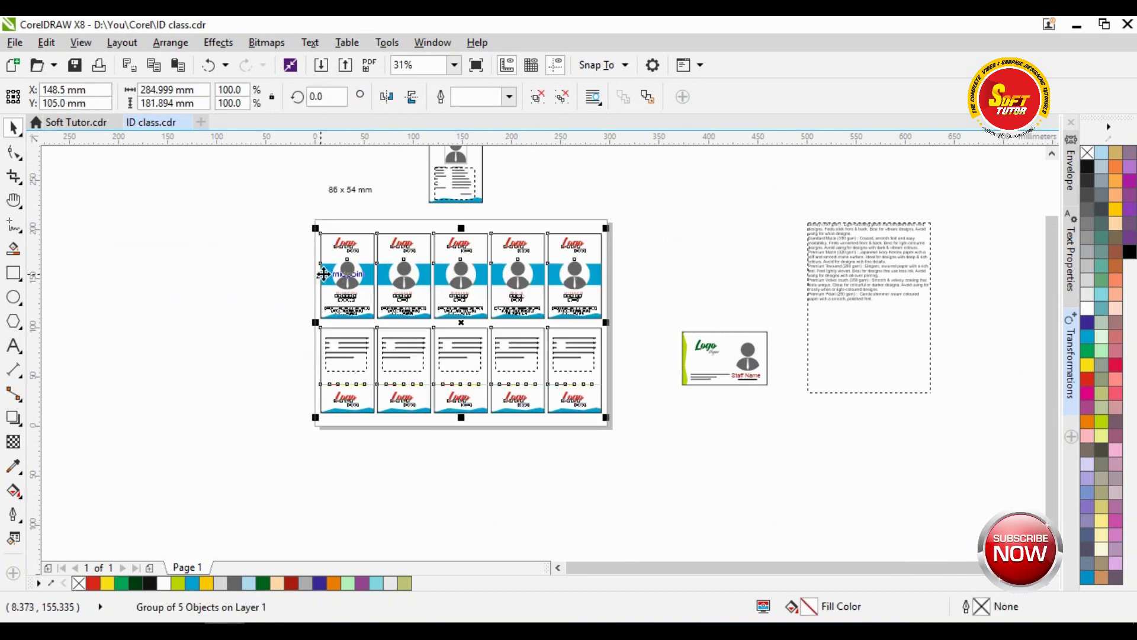
left_click(675, 262)
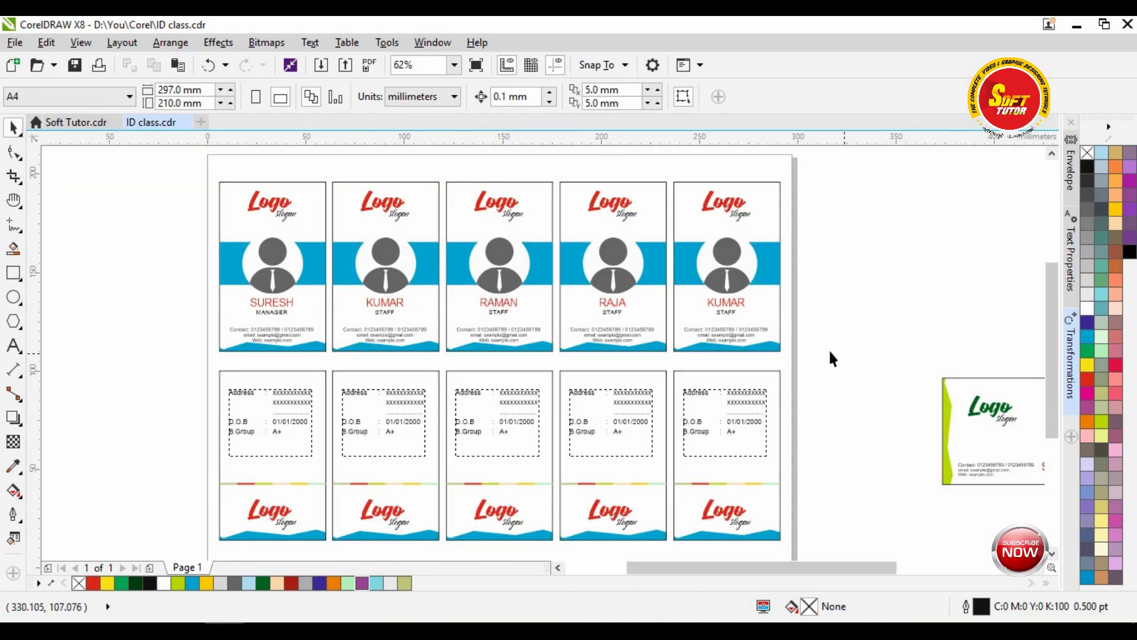
Step: Mirror the first front card horizontally, and its back card both horizontally and vertically
left_click(283, 179)
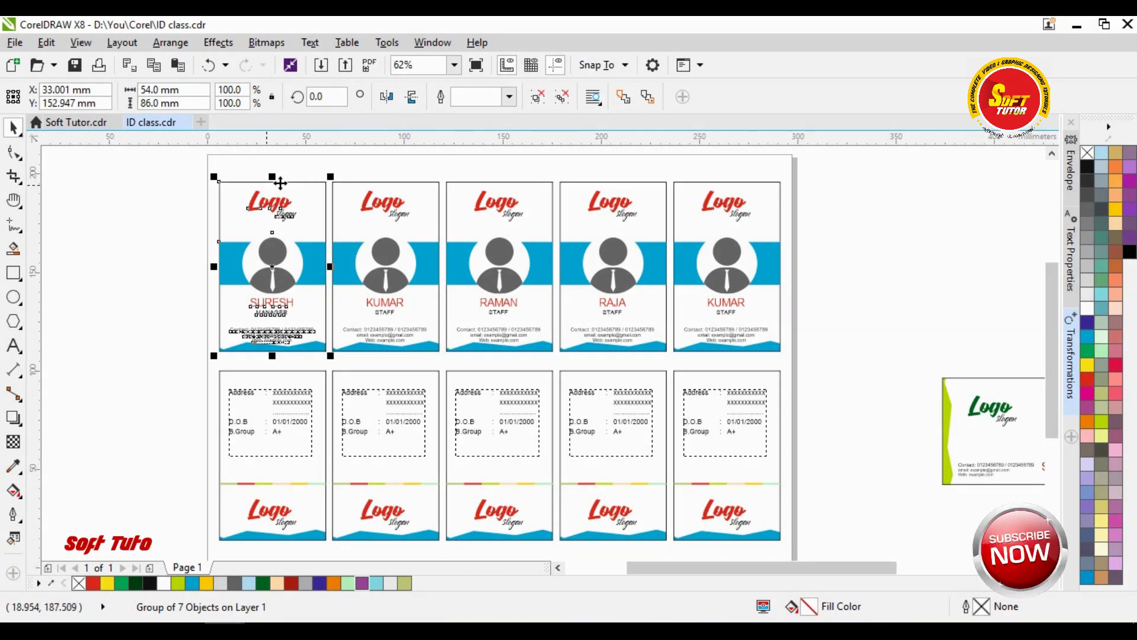
left_click(385, 98)
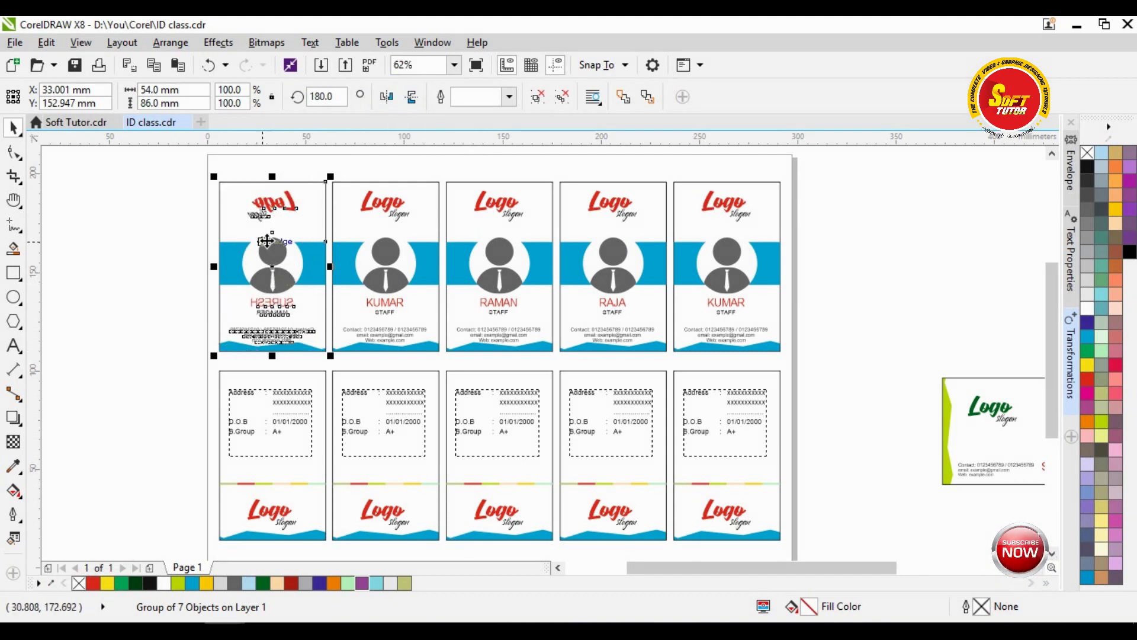
left_click(254, 384)
left_click_drag(206, 364, 328, 521)
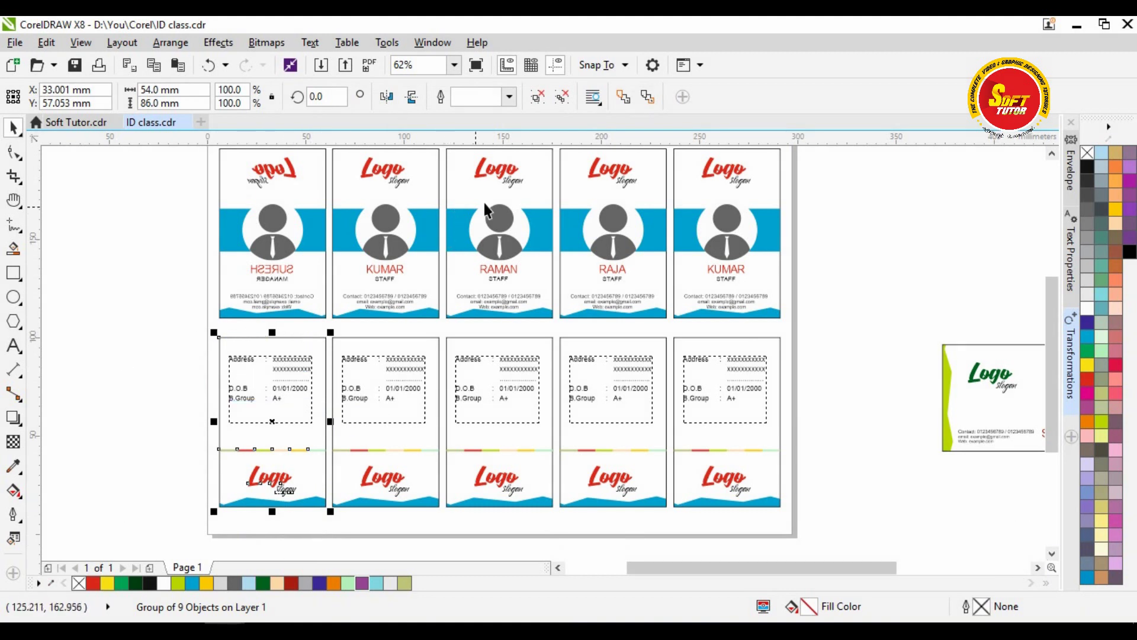
left_click(388, 97)
left_click(413, 98)
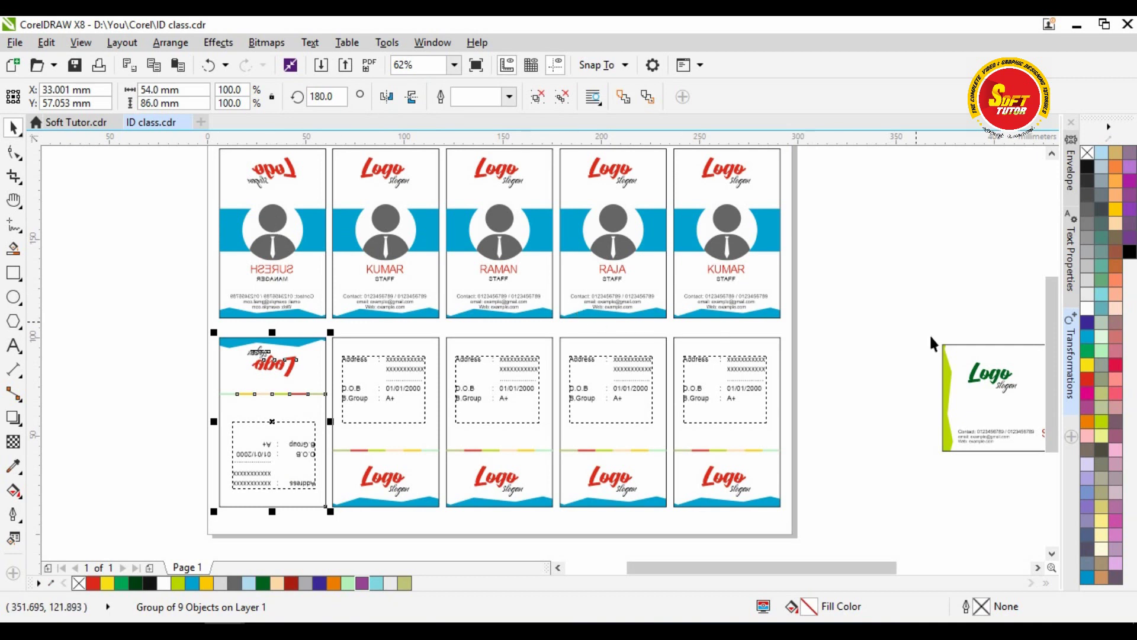
Step: Delete the four unmirrored card pairs beside the first pair
left_click_drag(1050, 332, 1050, 325)
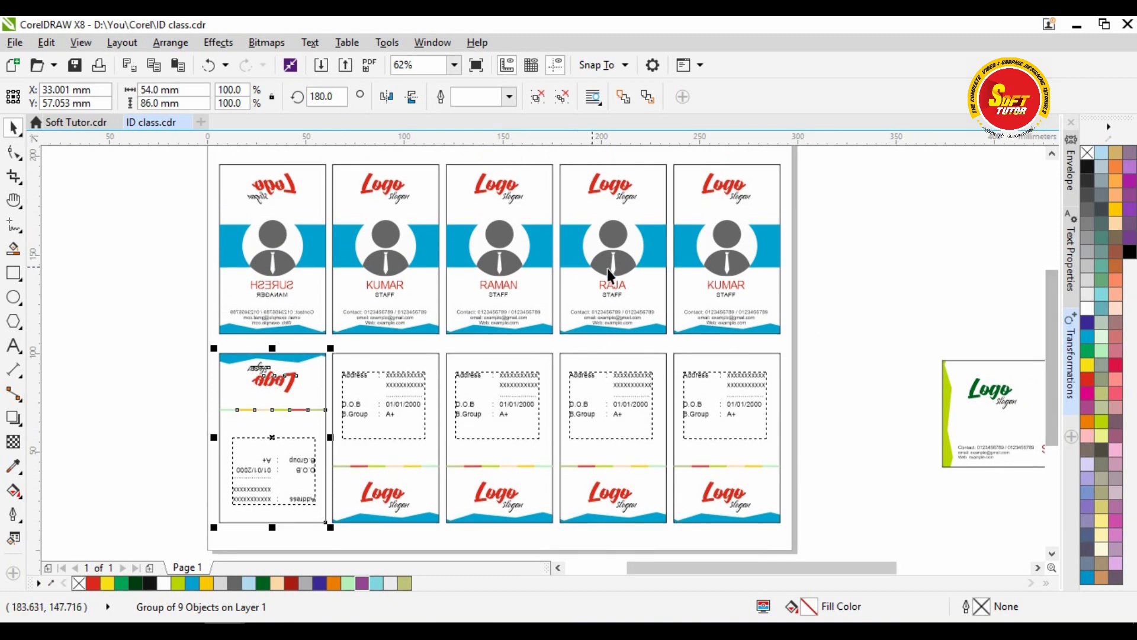
left_click_drag(802, 157, 325, 542)
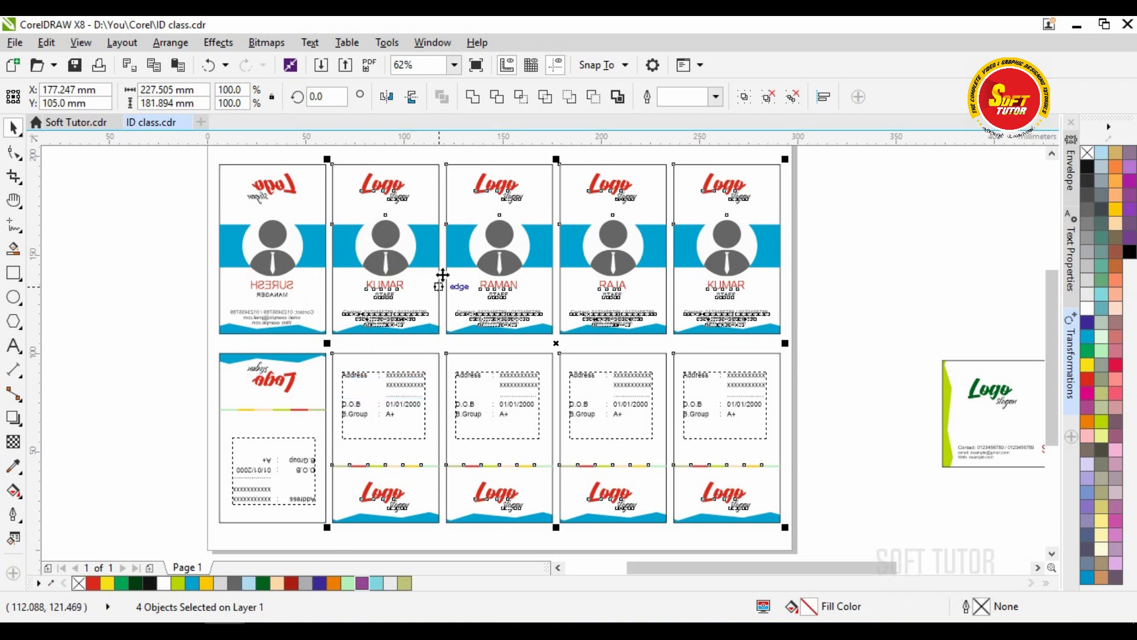
key("Delete")
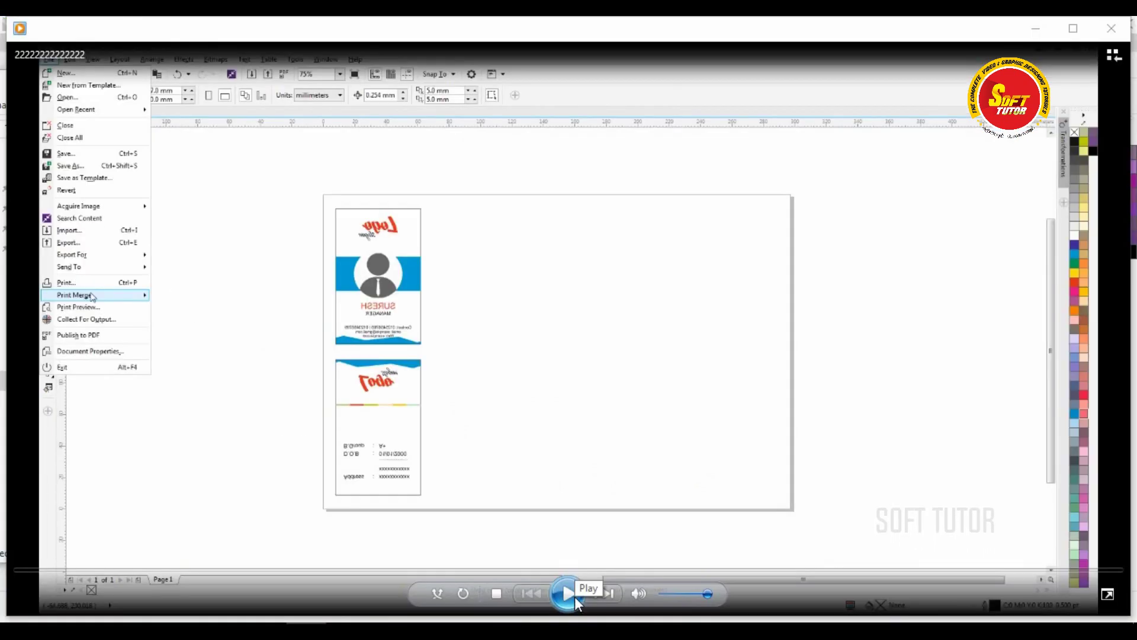
Step: Play the recorded clip of the mirrored card layout in the media player
left_click(574, 596)
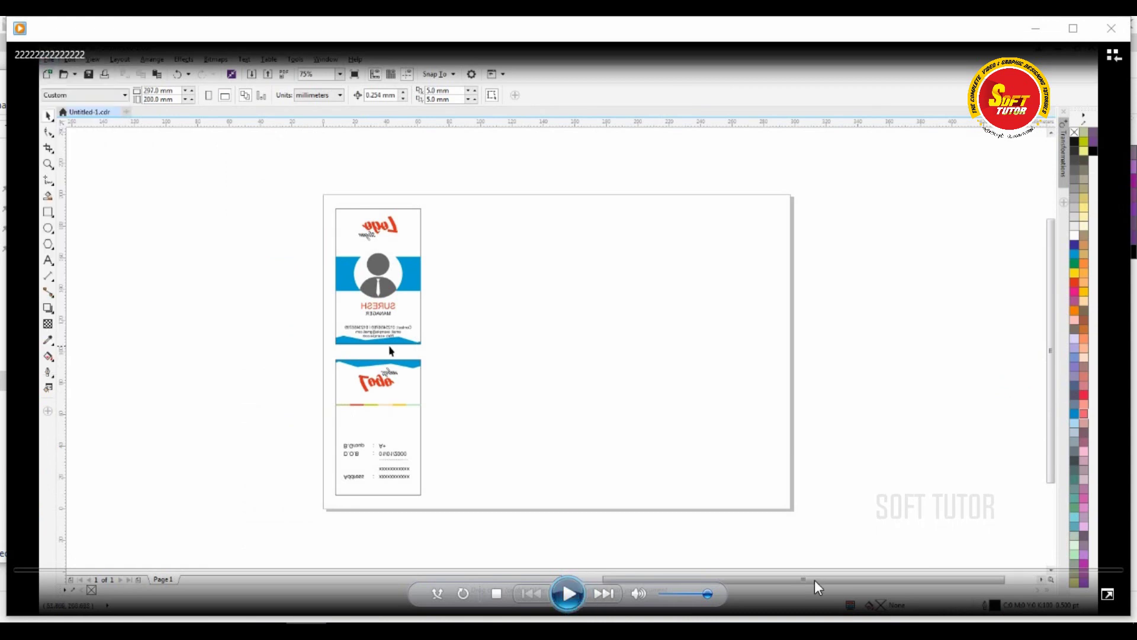